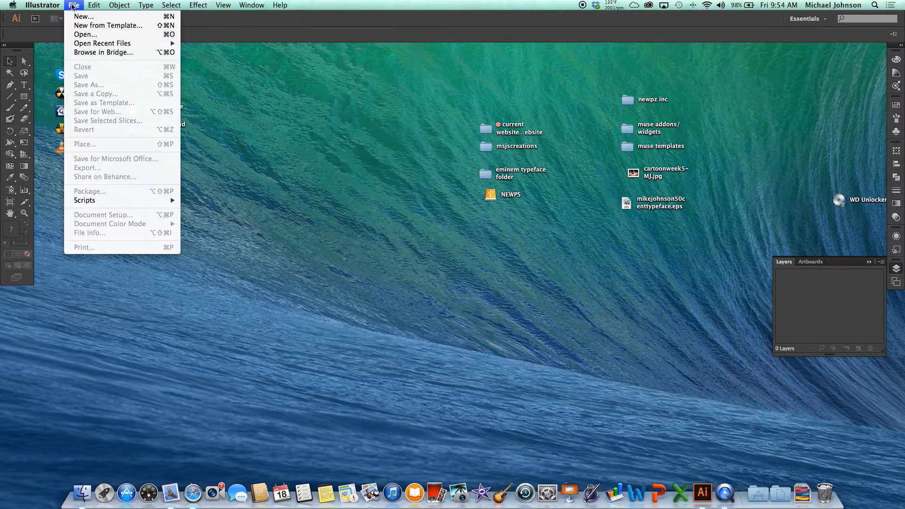
Start a new document with inches as units, Letter size and landscape orientation.
{"action": "left_click", "coordinate": [83, 17]}
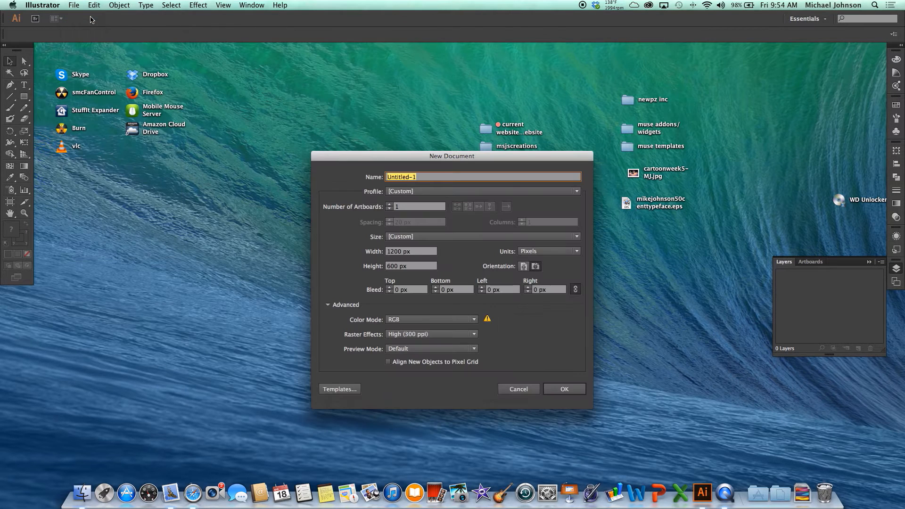
{"action": "left_click", "coordinate": [550, 252]}
{"action": "left_click", "coordinate": [543, 284]}
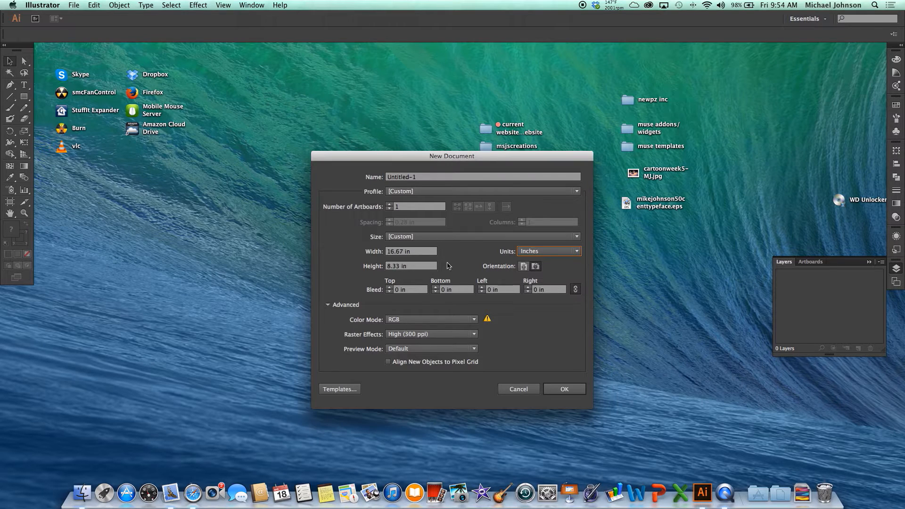
{"action": "left_click", "coordinate": [443, 237]}
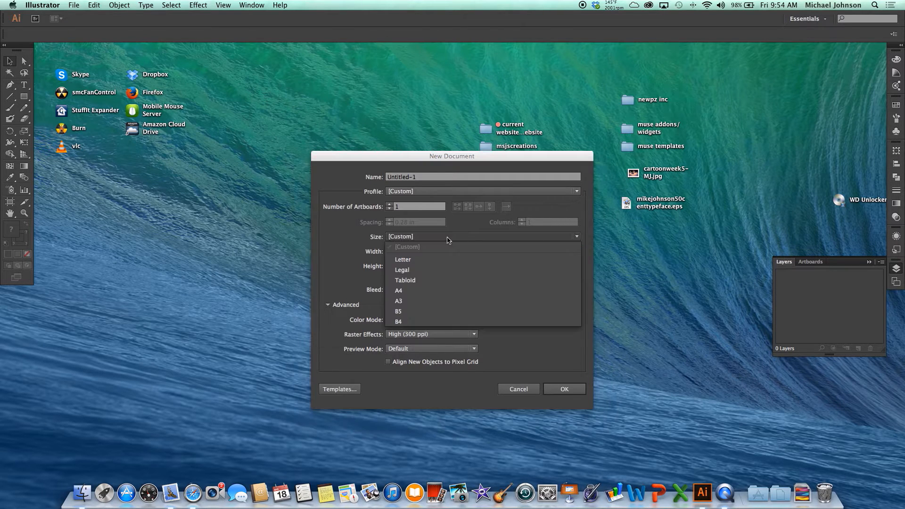
{"action": "left_click", "coordinate": [433, 259]}
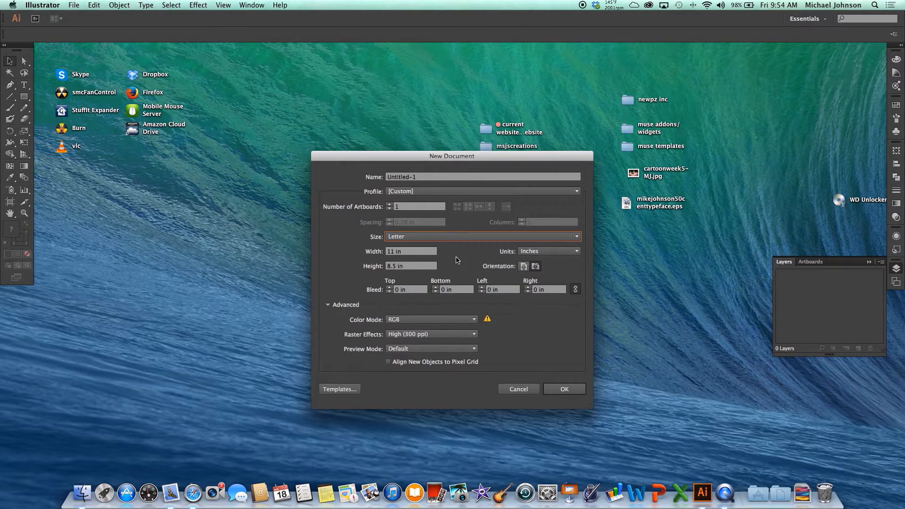
{"action": "left_click", "coordinate": [525, 267]}
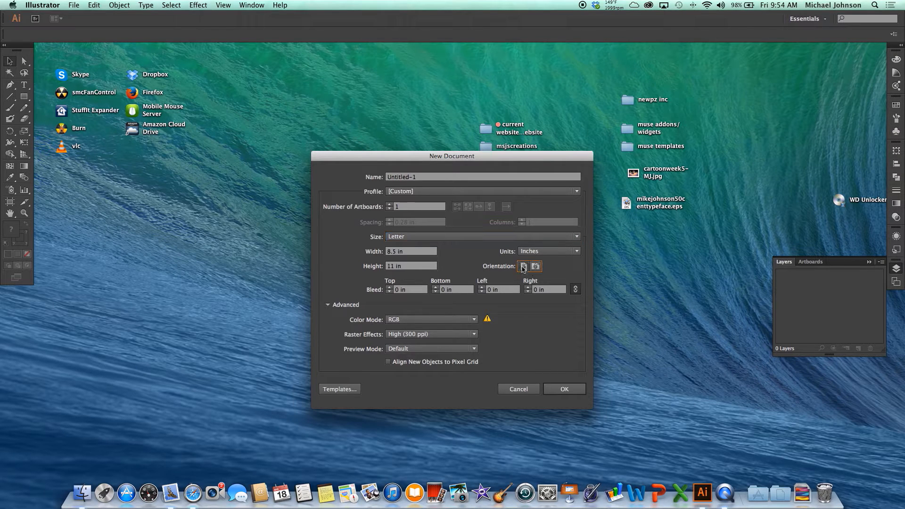
Set the new document's color mode to CMYK, name it paperfoldtut and create it.
{"action": "left_click", "coordinate": [474, 321]}
{"action": "left_click", "coordinate": [453, 330]}
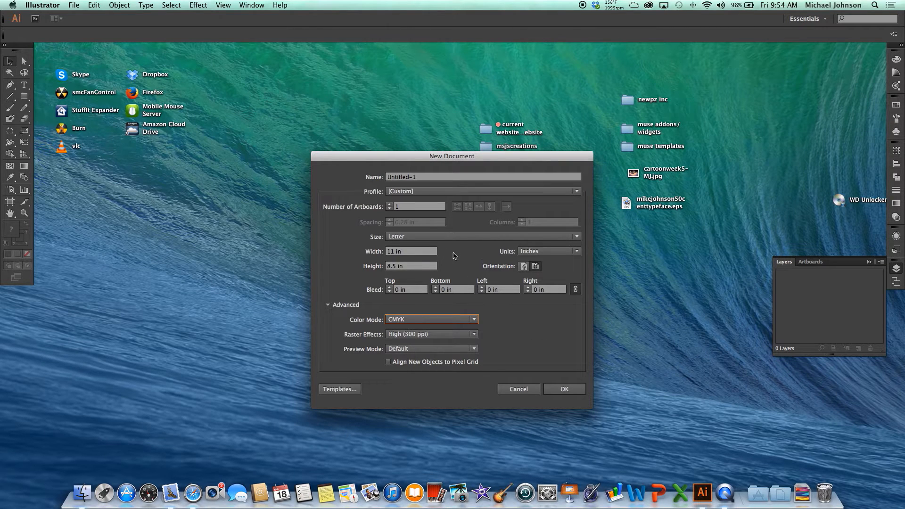
{"action": "left_click_drag", "start_coordinate": [422, 179], "coordinate": [354, 178]}
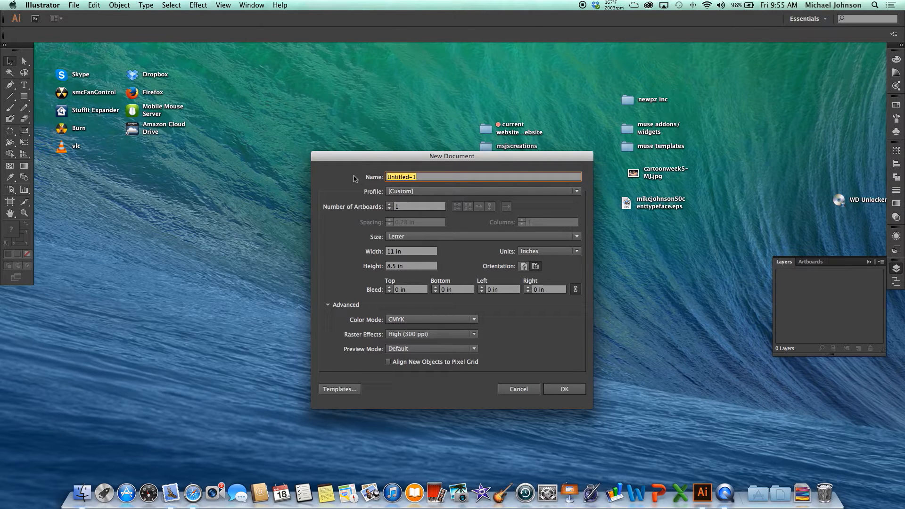
{"action": "type", "text": "paperfoldtut"}
{"action": "left_click", "coordinate": [565, 389]}
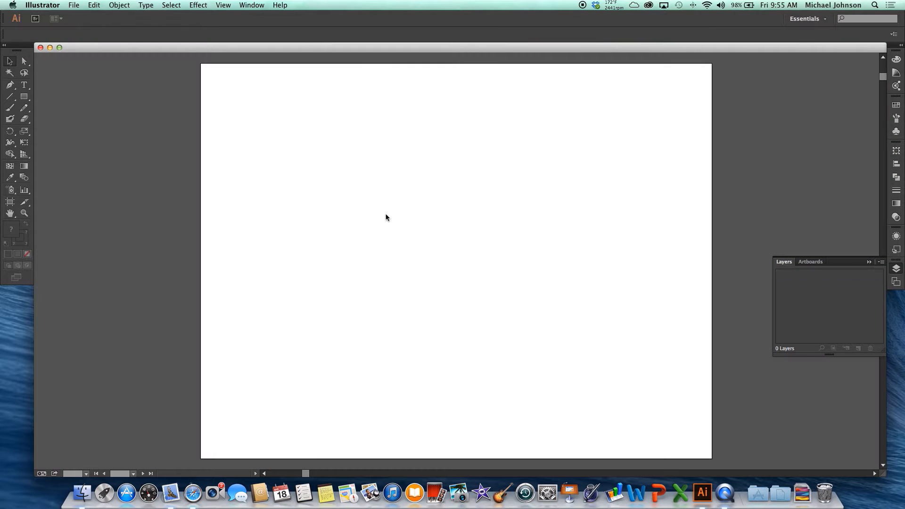
{"action": "key", "text": "space"}
{"action": "left_click_drag", "start_coordinate": [442, 213], "coordinate": [407, 210]}
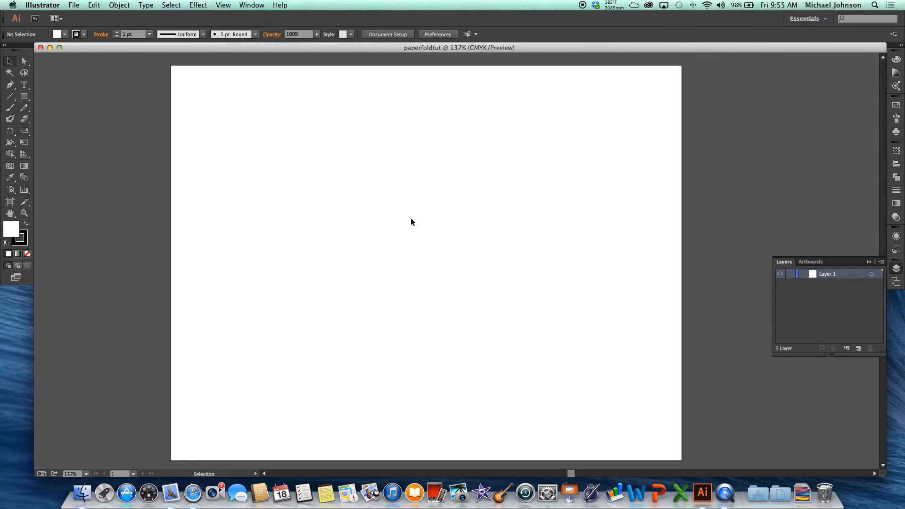
{"action": "key", "text": "super+1"}
{"action": "key", "text": "super+equal"}
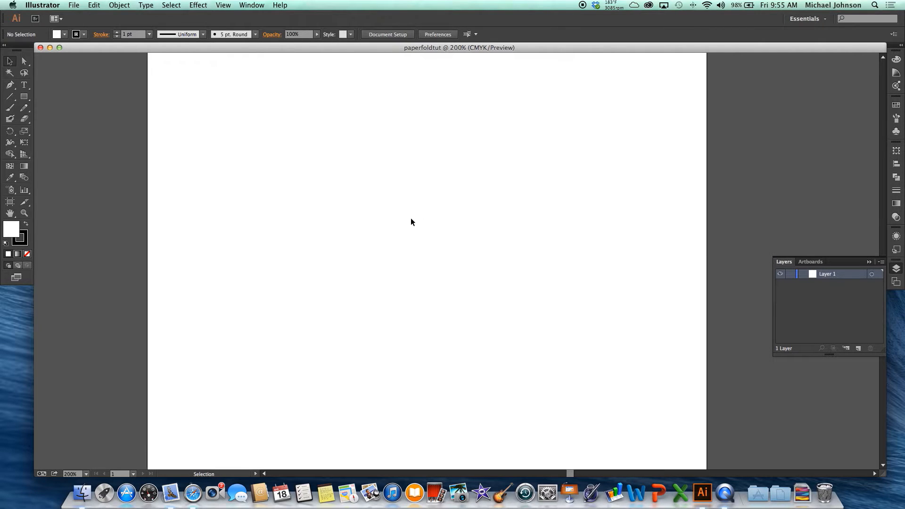
{"action": "key", "text": "super+equal"}
{"action": "key", "text": "super+1"}
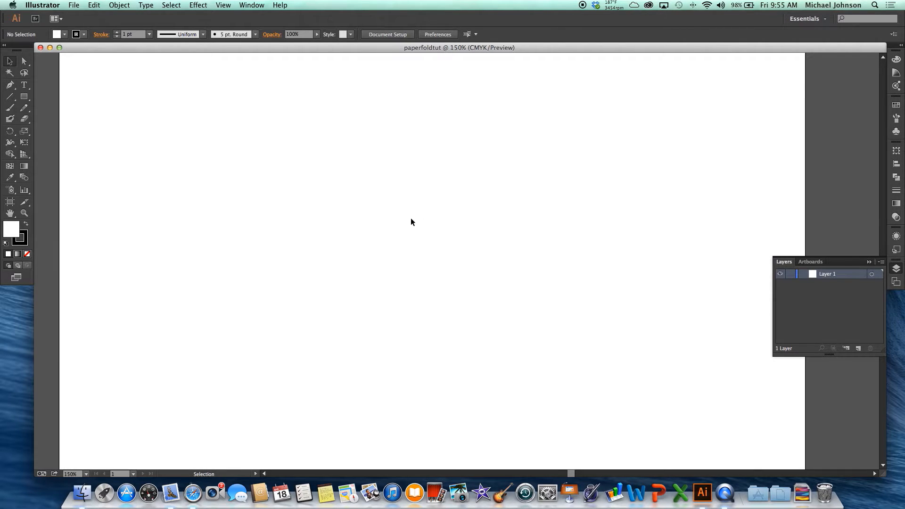
{"action": "key", "text": "super+equal"}
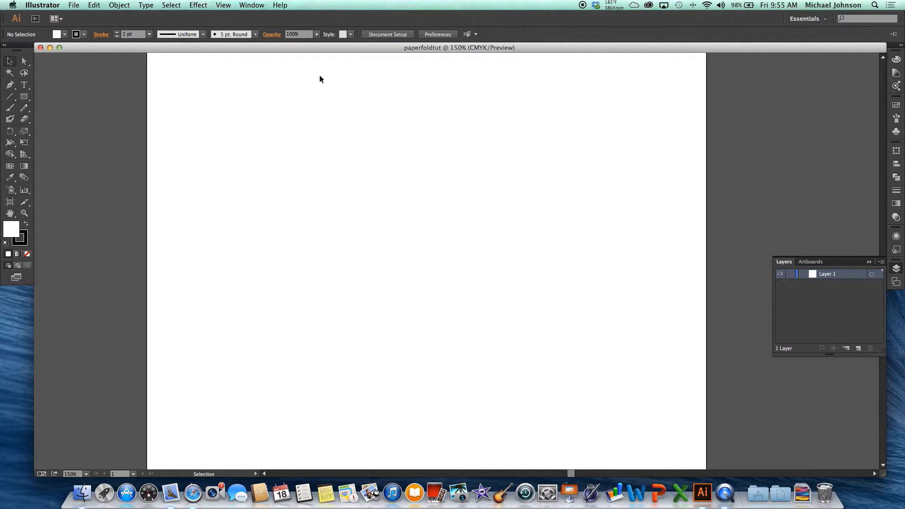
{"action": "key", "text": "space"}
{"action": "left_click_drag", "start_coordinate": [420, 144], "coordinate": [383, 132]}
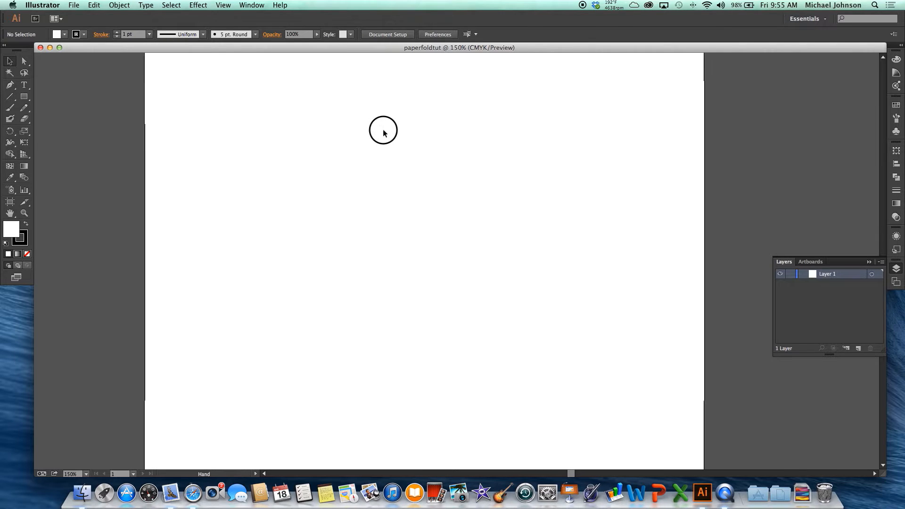
Add a second layer above Layer 1 and make Layer 1 the active layer.
{"action": "left_click", "coordinate": [859, 348]}
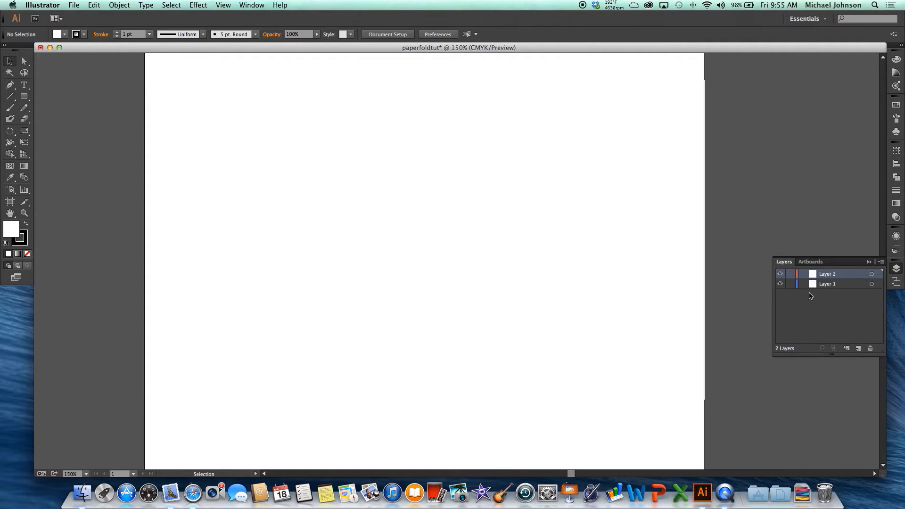
{"action": "left_click", "coordinate": [835, 286]}
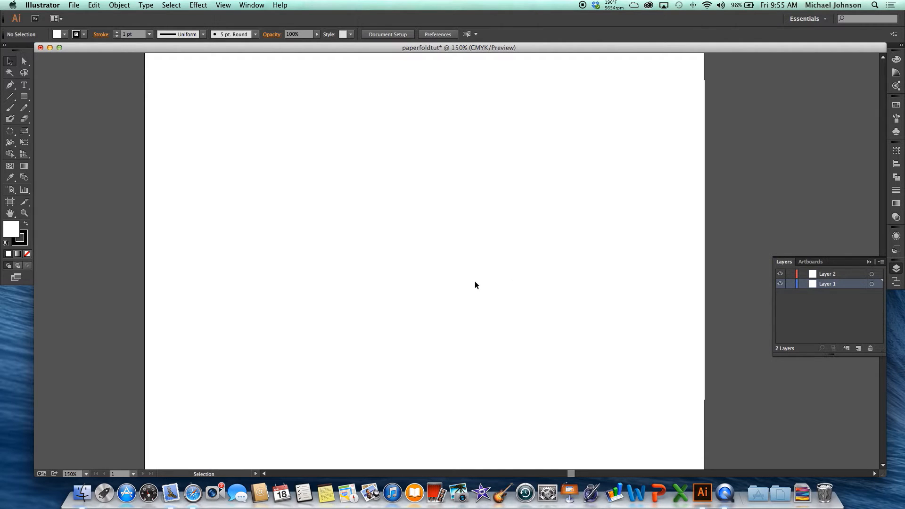
Draw an 11 by 8.5 in rectangle covering the whole artboard on Layer 1 and fill it with red.
{"action": "left_click", "coordinate": [24, 166]}
{"action": "left_click", "coordinate": [24, 96]}
{"action": "scroll", "coordinate": [138, 130], "scroll_direction": "down", "scroll_amount": 1}
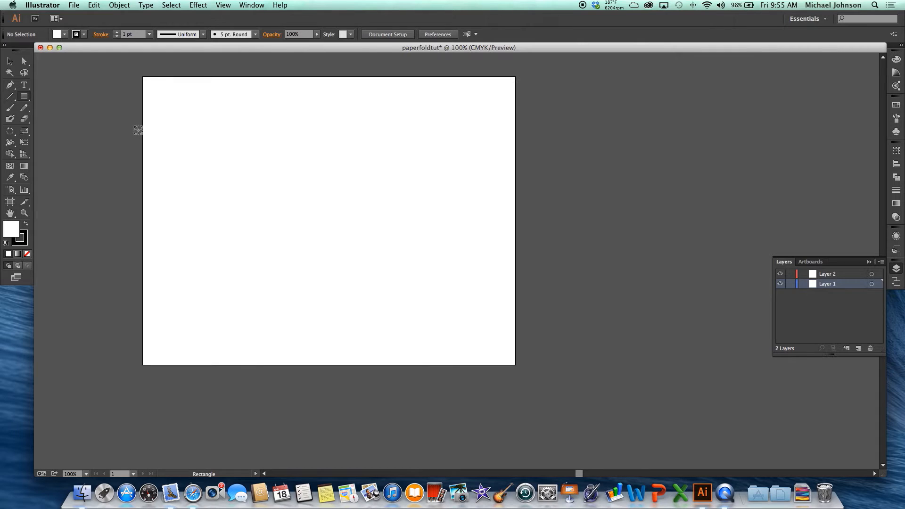
{"action": "left_click_drag", "start_coordinate": [143, 76], "coordinate": [517, 366]}
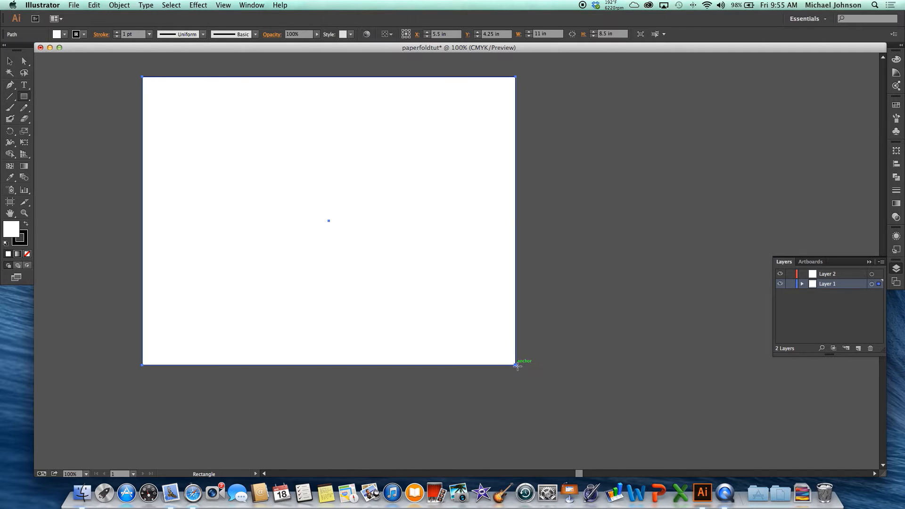
{"action": "left_click", "coordinate": [897, 105]}
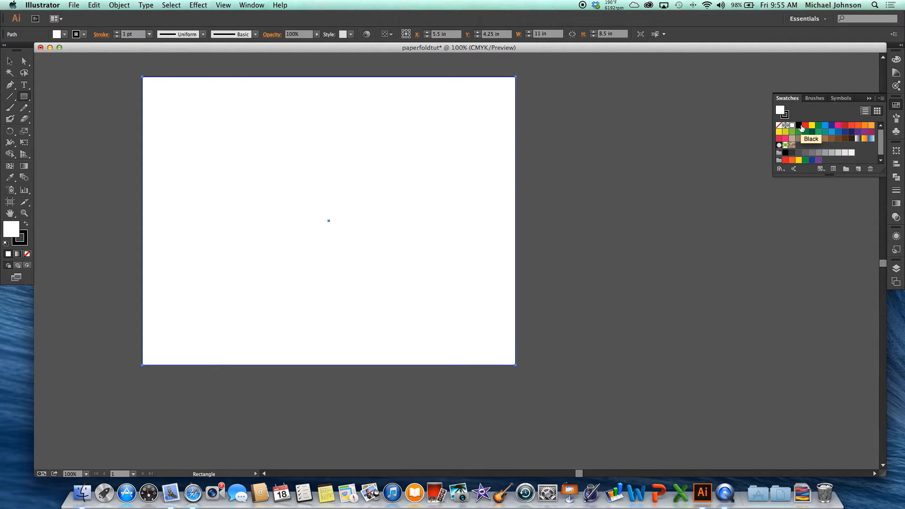
{"action": "left_click", "coordinate": [806, 126]}
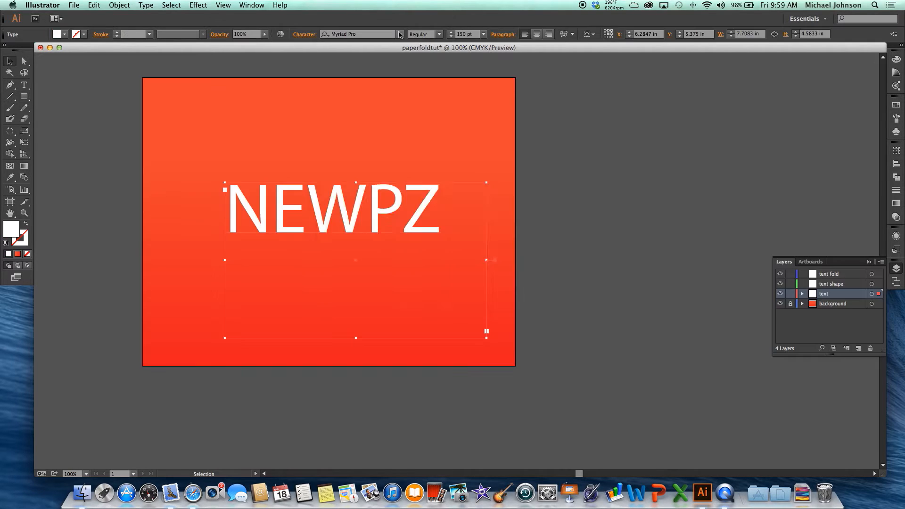
Change the font of the NEWPZ text to Poplar Std Black.
{"action": "left_click", "coordinate": [400, 34]}
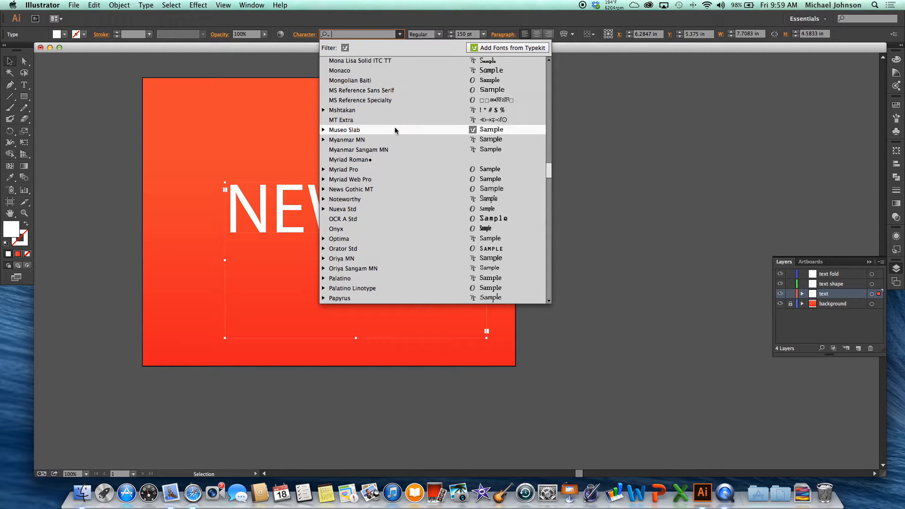
{"action": "scroll", "coordinate": [395, 130], "scroll_direction": "down", "scroll_amount": 1}
{"action": "scroll", "coordinate": [395, 131], "scroll_direction": "down", "scroll_amount": 1}
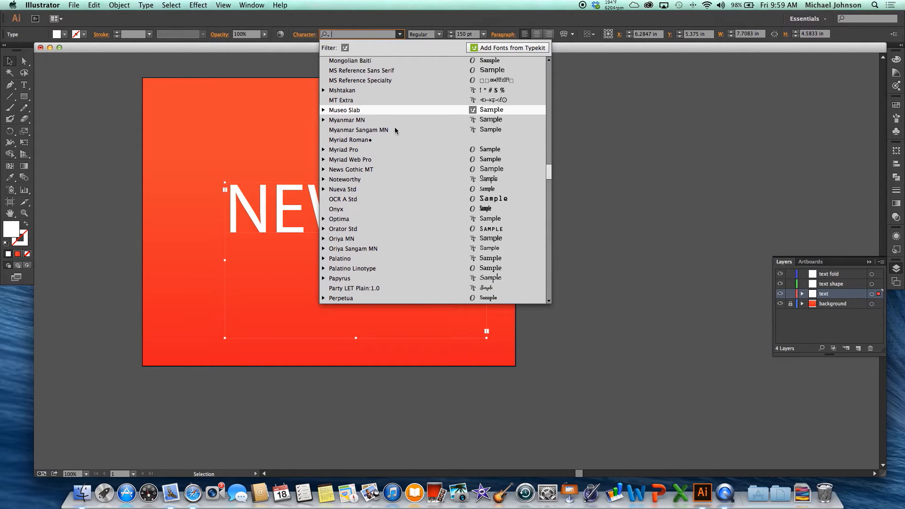
{"action": "scroll", "coordinate": [429, 136], "scroll_direction": "down", "scroll_amount": 12}
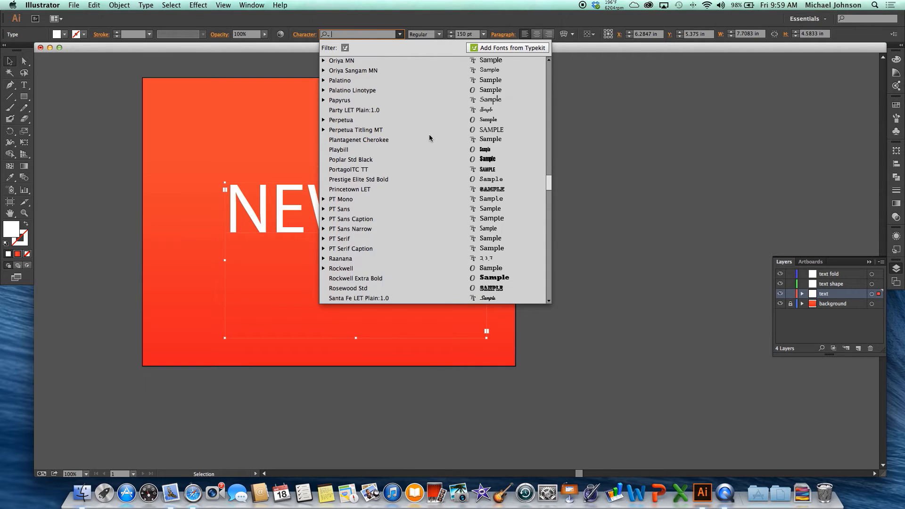
{"action": "left_click", "coordinate": [405, 159]}
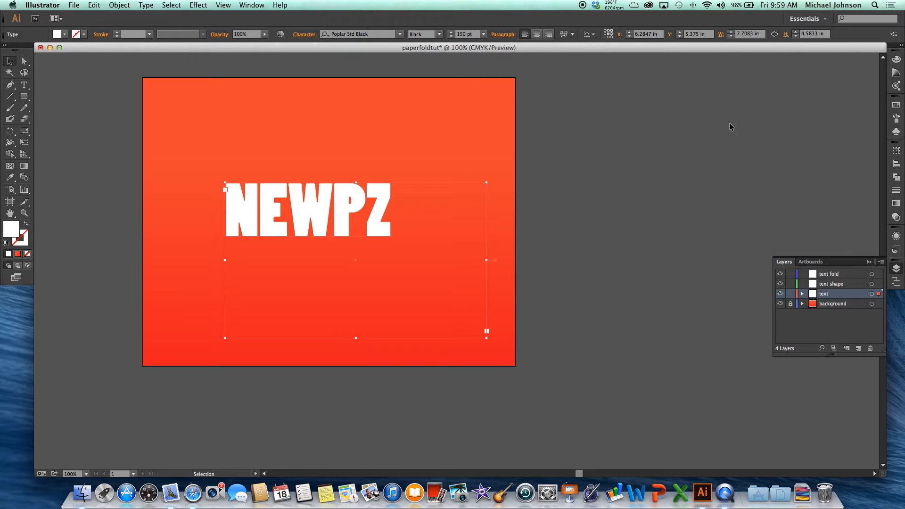
Switch to the Typography workspace and set the NEWPZ text's leading to 181 pt.
{"action": "left_click", "coordinate": [828, 19]}
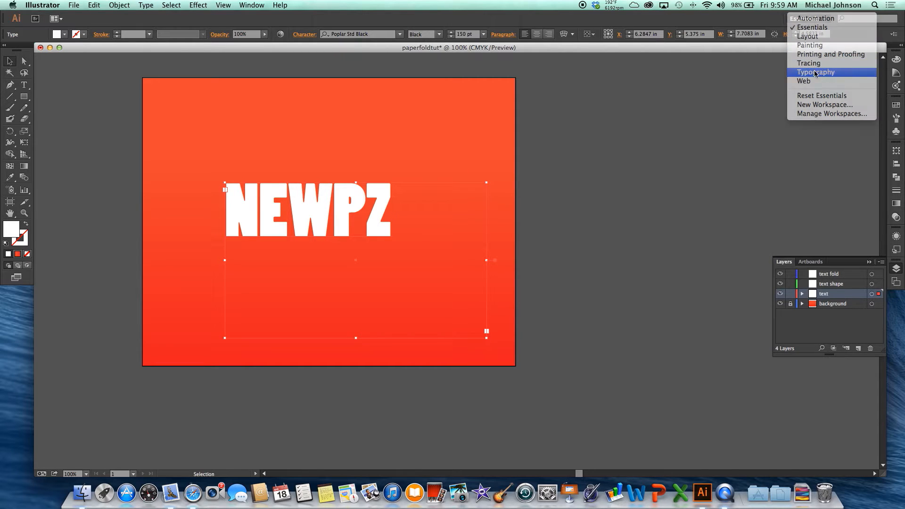
{"action": "left_click", "coordinate": [816, 73]}
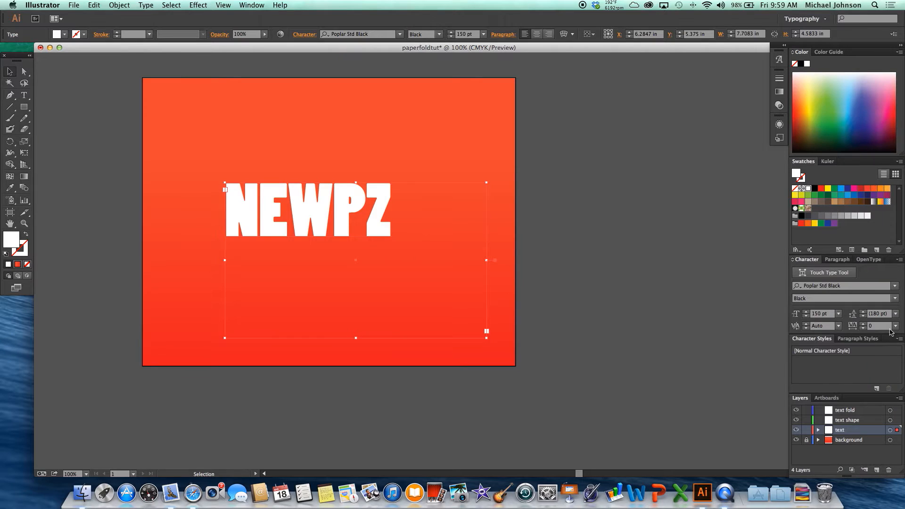
{"action": "left_click", "coordinate": [863, 312]}
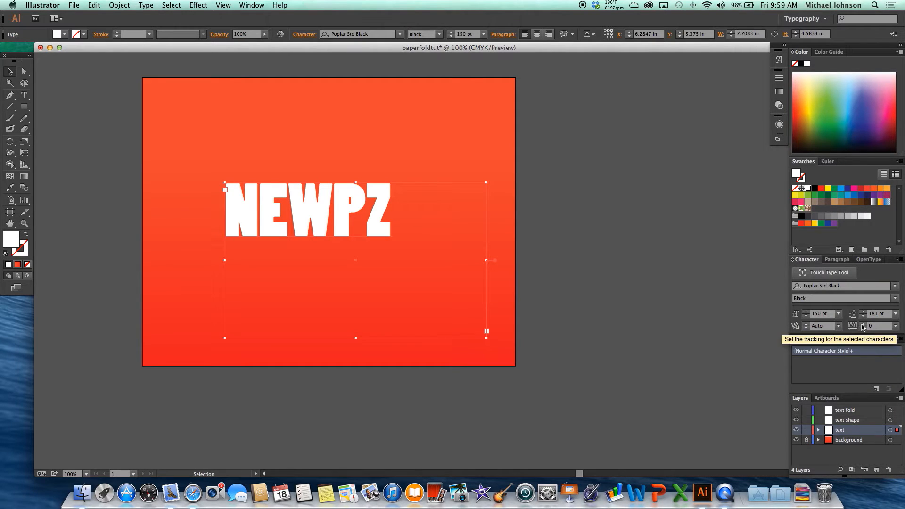
Increase the tracking of the NEWPZ text in small increments to 16.
{"action": "key", "text": "super+shift+a"}
{"action": "left_click", "coordinate": [864, 324]}
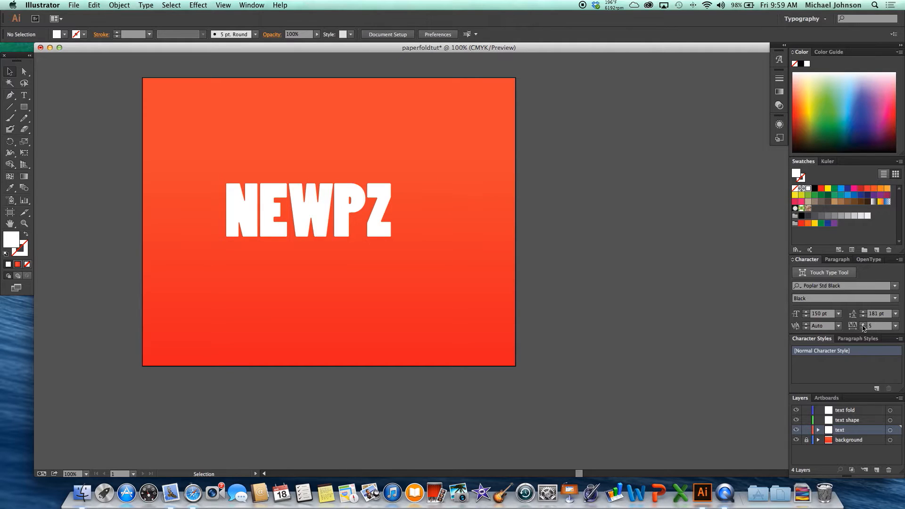
{"action": "left_click", "coordinate": [377, 208]}
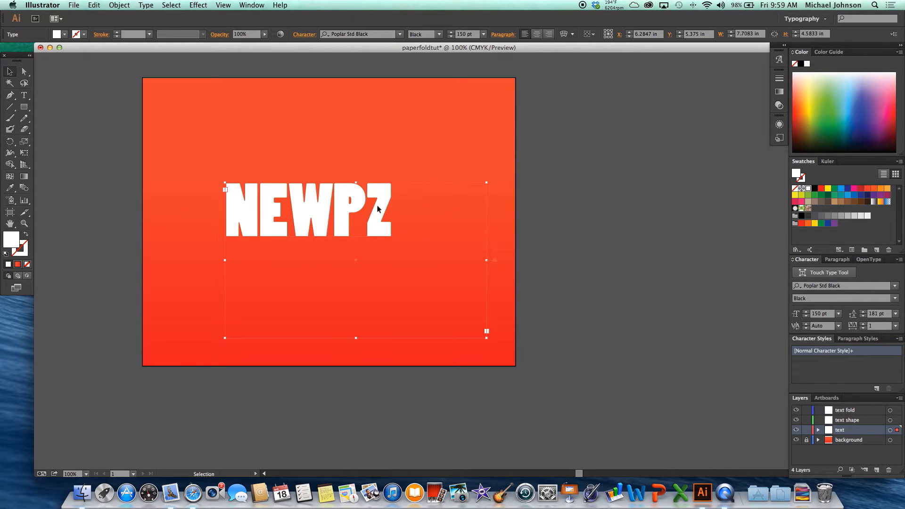
{"action": "left_click", "coordinate": [864, 325]}
{"action": "left_click", "coordinate": [864, 324]}
{"action": "left_click", "coordinate": [865, 324]}
{"action": "left_click", "coordinate": [865, 324]}
{"action": "left_click", "coordinate": [864, 324]}
{"action": "left_click", "coordinate": [864, 325]}
{"action": "left_click", "coordinate": [864, 326]}
{"action": "left_click", "coordinate": [864, 326]}
Try the preset tracking value 50 on the NEWPZ text, and settle on 75.
{"action": "left_click", "coordinate": [896, 325]}
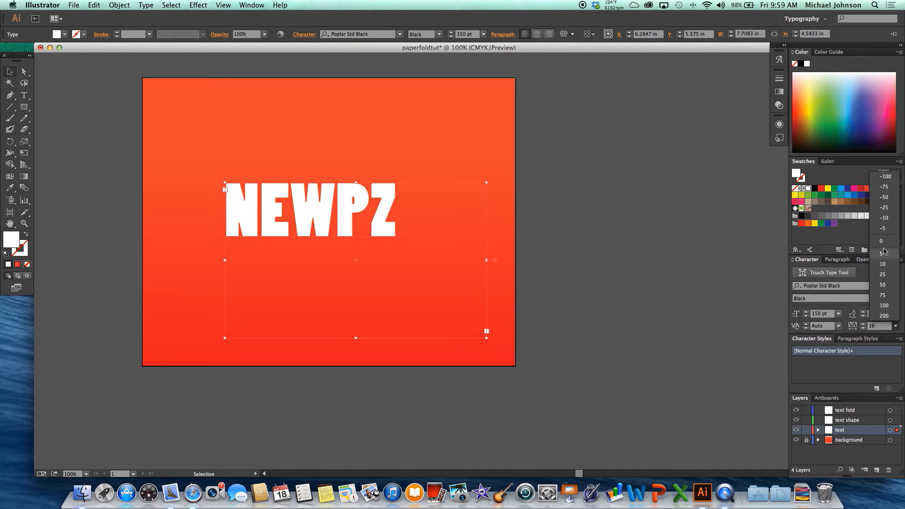
{"action": "left_click", "coordinate": [884, 285]}
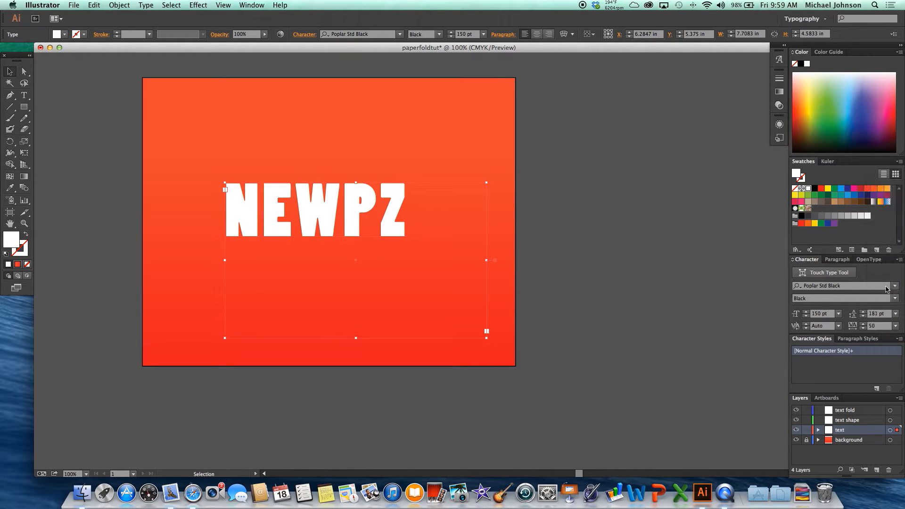
{"action": "left_click", "coordinate": [896, 326]}
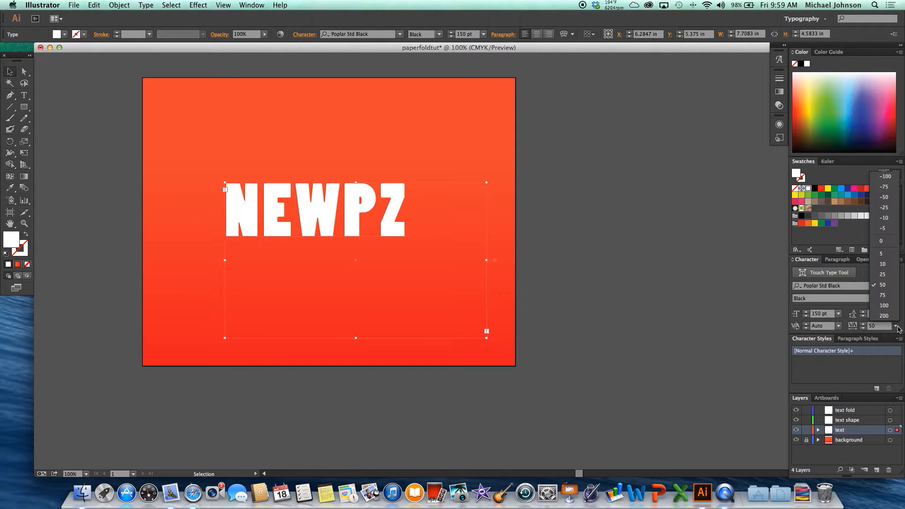
{"action": "left_click", "coordinate": [890, 295]}
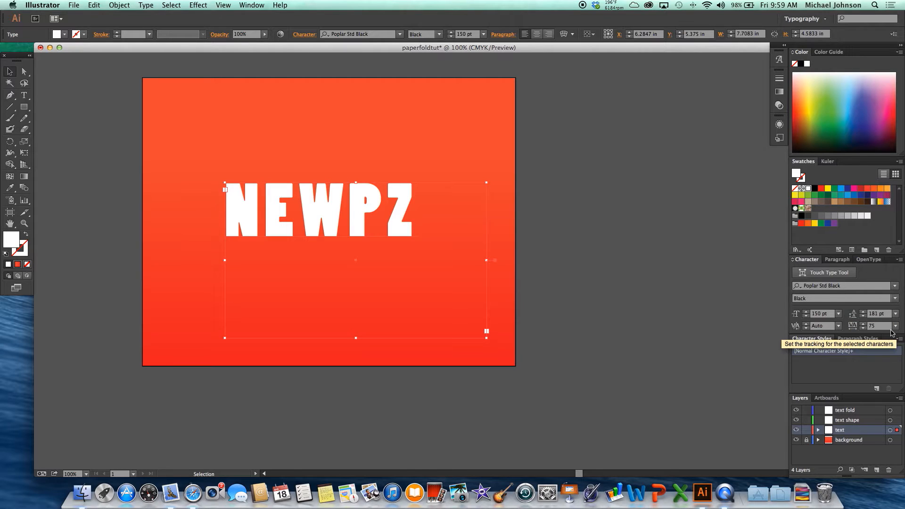
Set the font size of the NEWPZ text to 200 pt.
{"action": "left_click", "coordinate": [838, 314]}
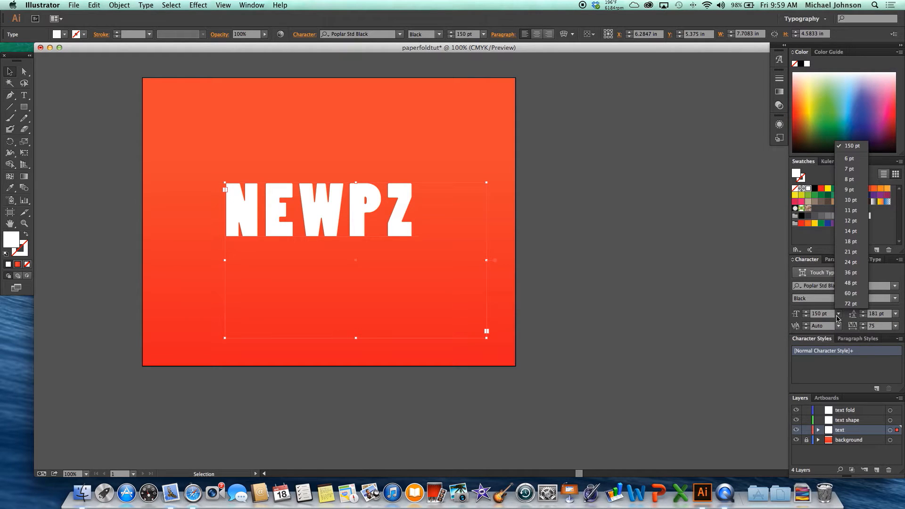
{"action": "left_click", "coordinate": [824, 315]}
{"action": "type", "text": "200"}
{"action": "key", "text": "Return"}
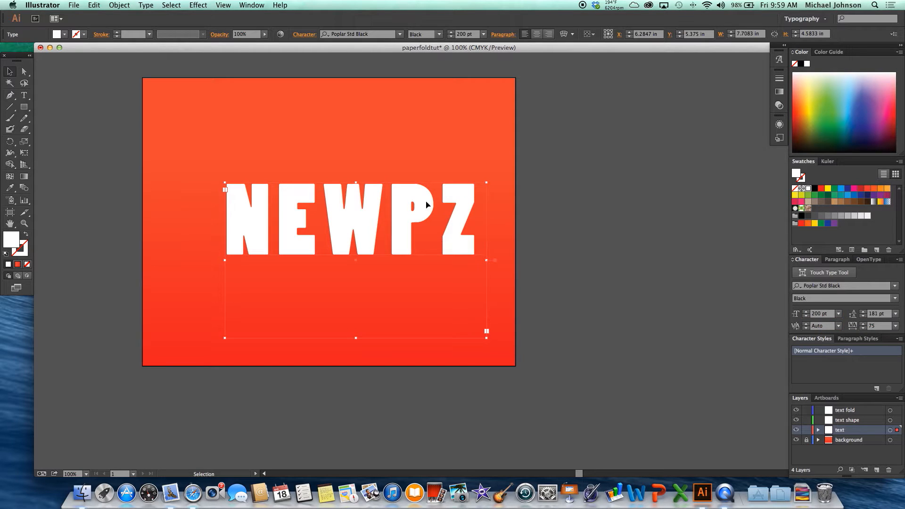
Move the NEWPZ text up and to the left, closer to the artboard's center, and deselect it.
{"action": "left_click_drag", "start_coordinate": [427, 204], "coordinate": [442, 184]}
{"action": "left_click", "coordinate": [552, 204]}
{"action": "left_click", "coordinate": [500, 189]}
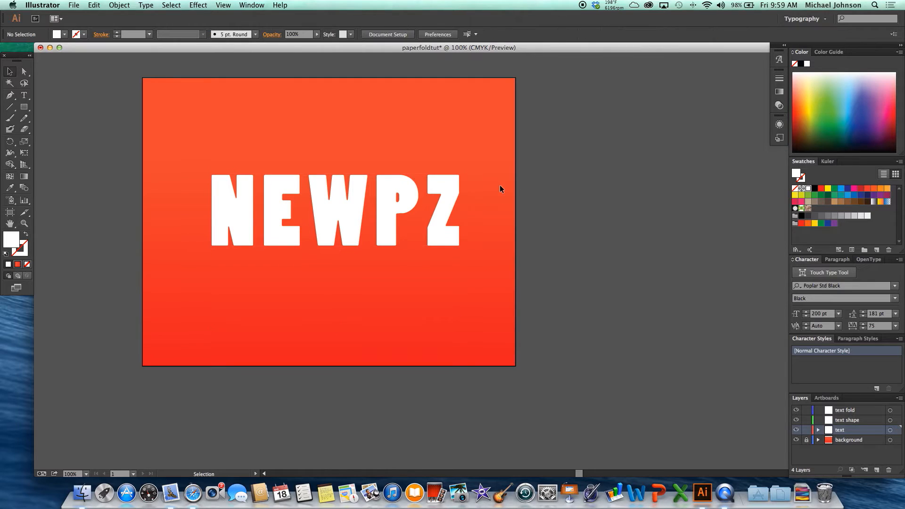
Expand the NEWPZ text's object and fill into letter shapes, and deselect them.
{"action": "scroll", "coordinate": [528, 187], "scroll_direction": "down", "scroll_amount": 1}
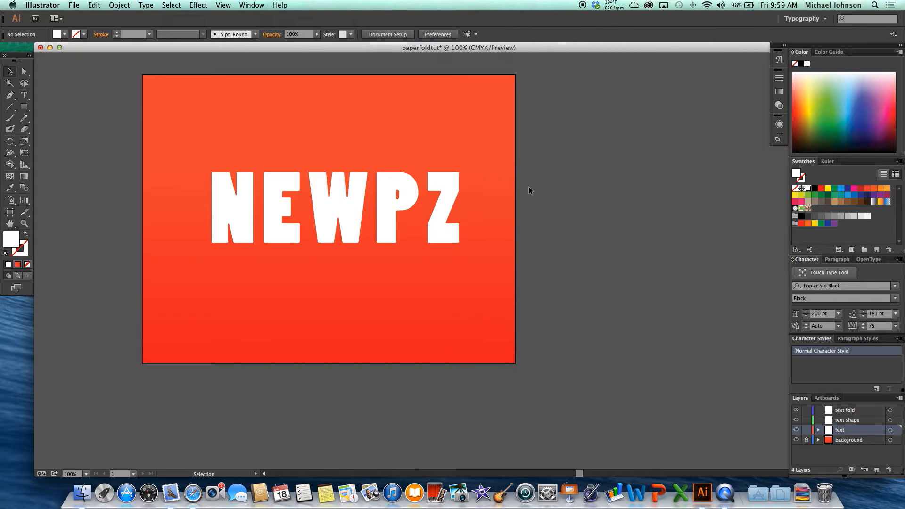
{"action": "scroll", "coordinate": [528, 185], "scroll_direction": "up", "scroll_amount": 5}
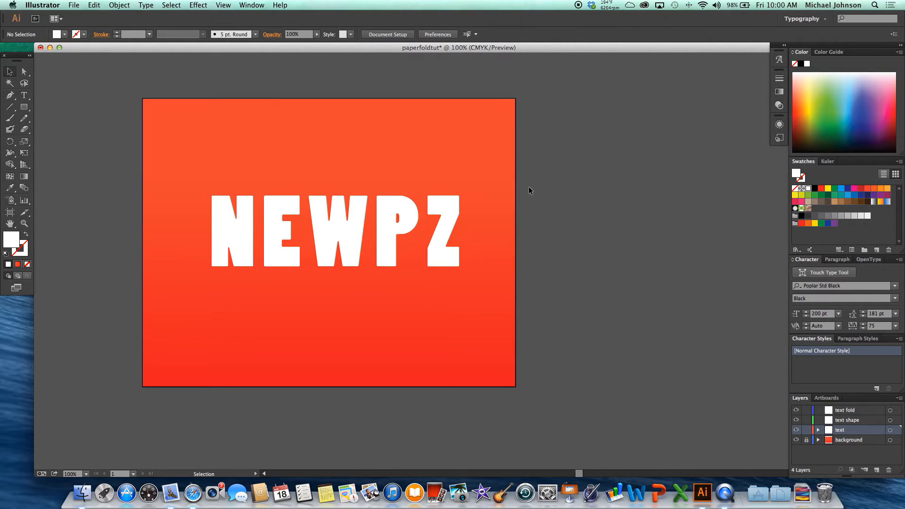
{"action": "scroll", "coordinate": [528, 185], "scroll_direction": "left", "scroll_amount": 5}
{"action": "scroll", "coordinate": [528, 186], "scroll_direction": "left", "scroll_amount": 2}
{"action": "scroll", "coordinate": [528, 186], "scroll_direction": "up", "scroll_amount": 2}
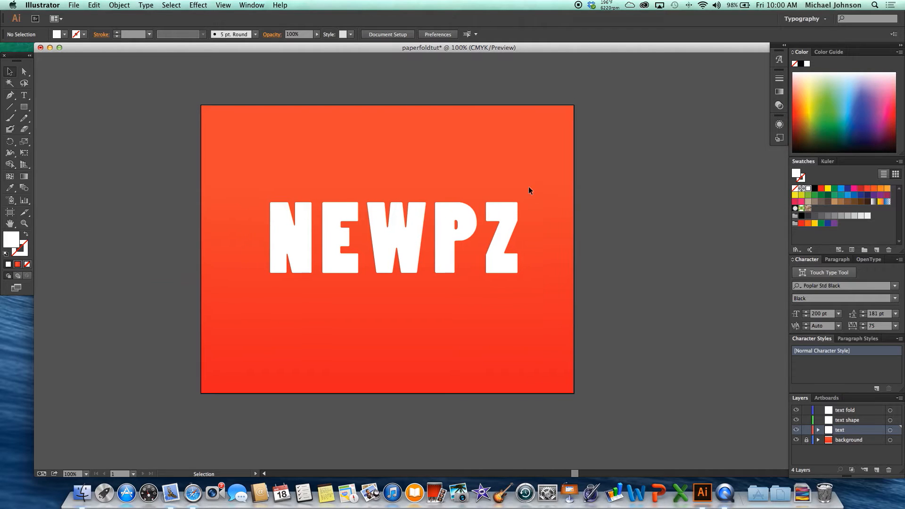
{"action": "scroll", "coordinate": [167, 175], "scroll_direction": "left", "scroll_amount": 1}
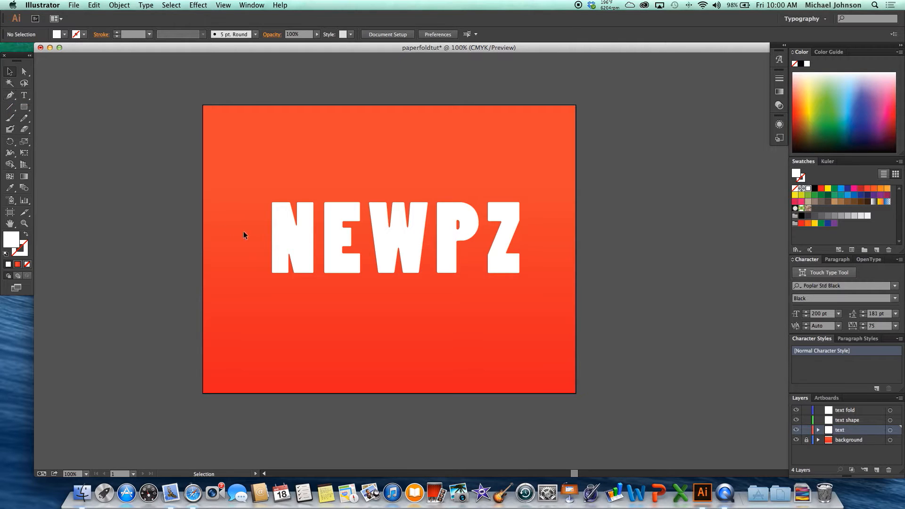
{"action": "left_click", "coordinate": [303, 230]}
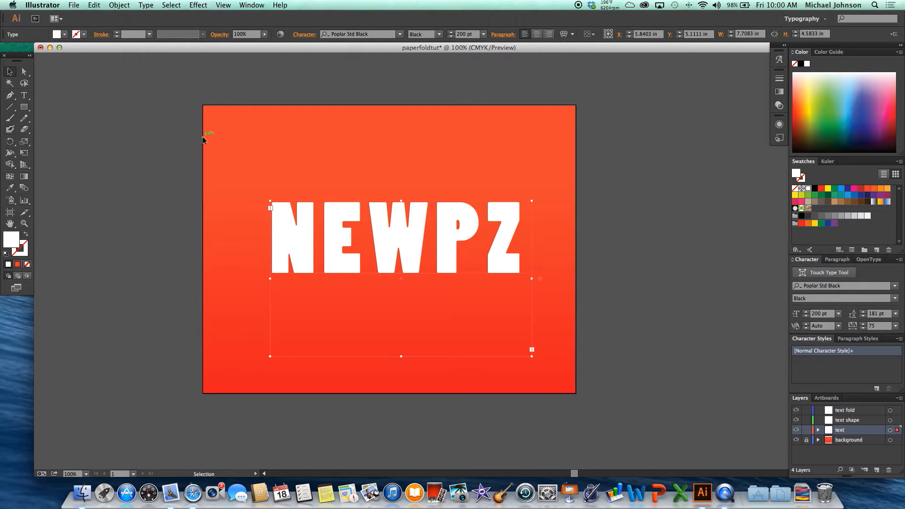
{"action": "left_click", "coordinate": [120, 5]}
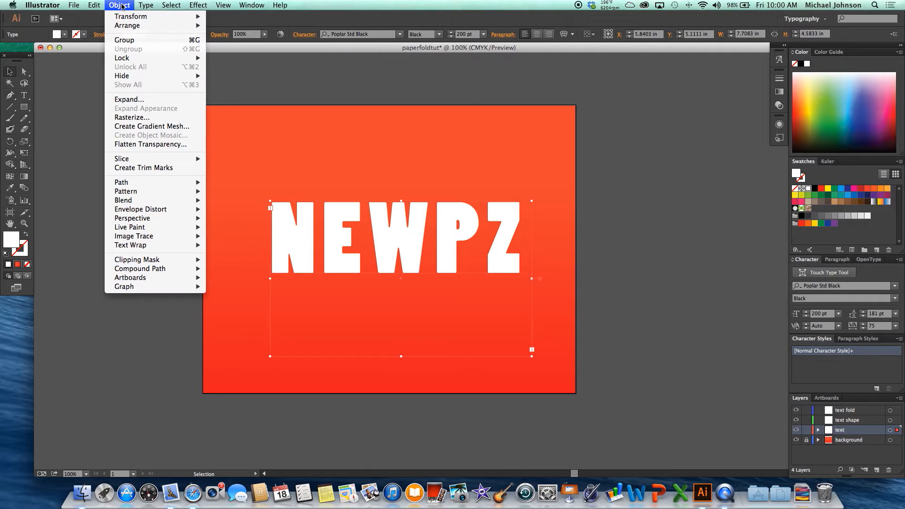
{"action": "left_click", "coordinate": [153, 99]}
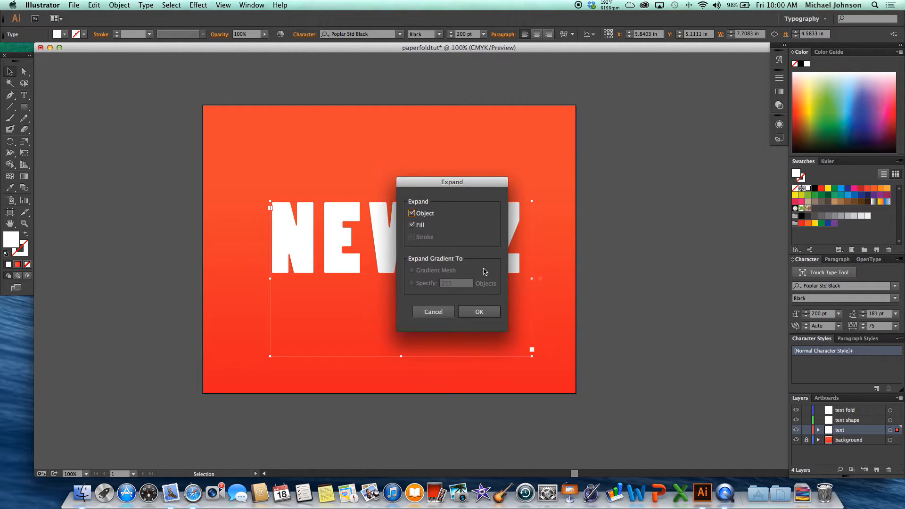
{"action": "left_click", "coordinate": [479, 312]}
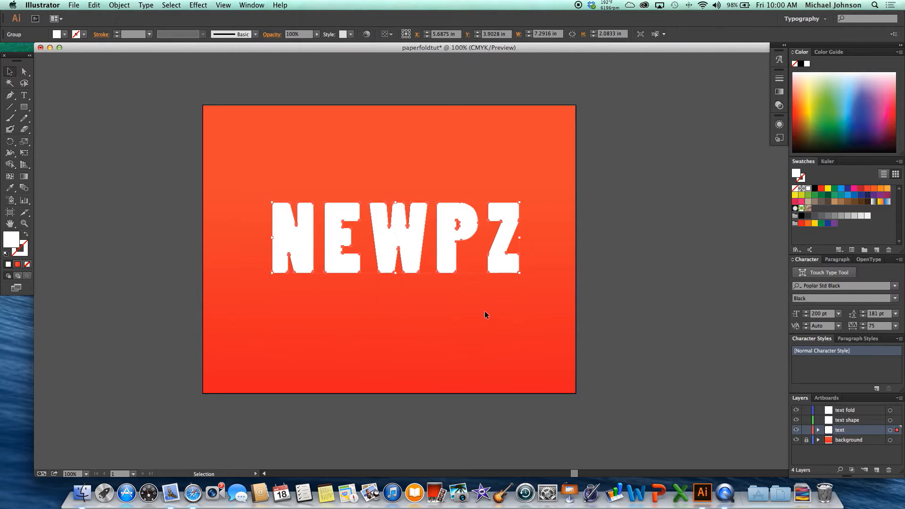
{"action": "left_click", "coordinate": [664, 282]}
{"action": "left_click", "coordinate": [501, 240]}
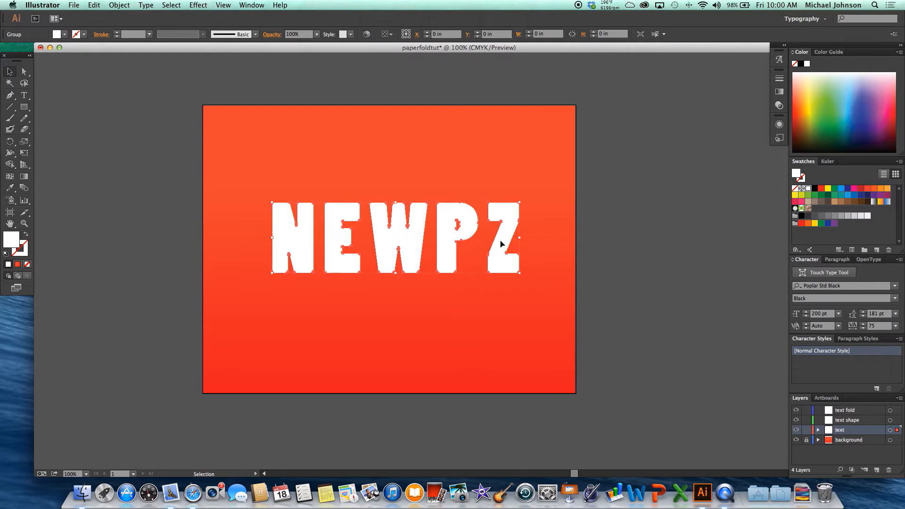
{"action": "left_click", "coordinate": [610, 249]}
Draw a diagonal Pen line about 0.6 in wide and 1.2 in tall across the N's upper-left corner, with no fill and a black stroke.
{"action": "left_click", "coordinate": [9, 95]}
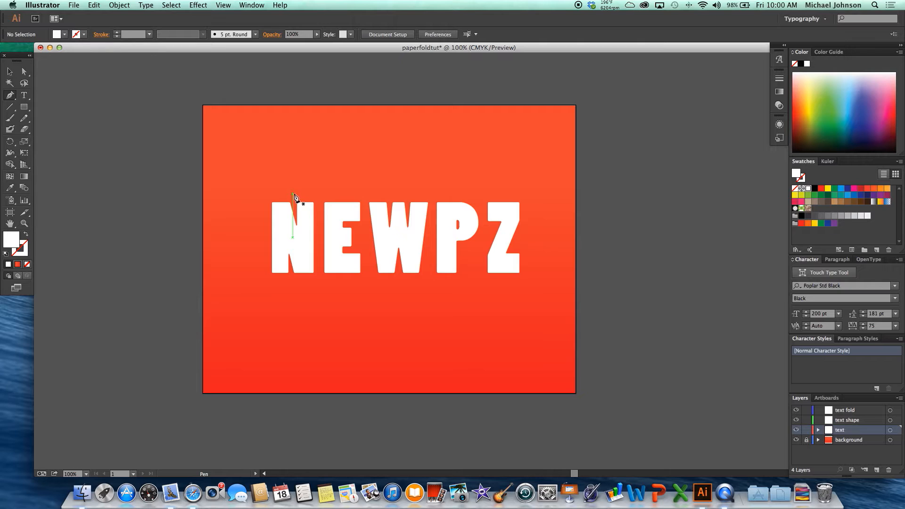
{"action": "left_click", "coordinate": [288, 192]}
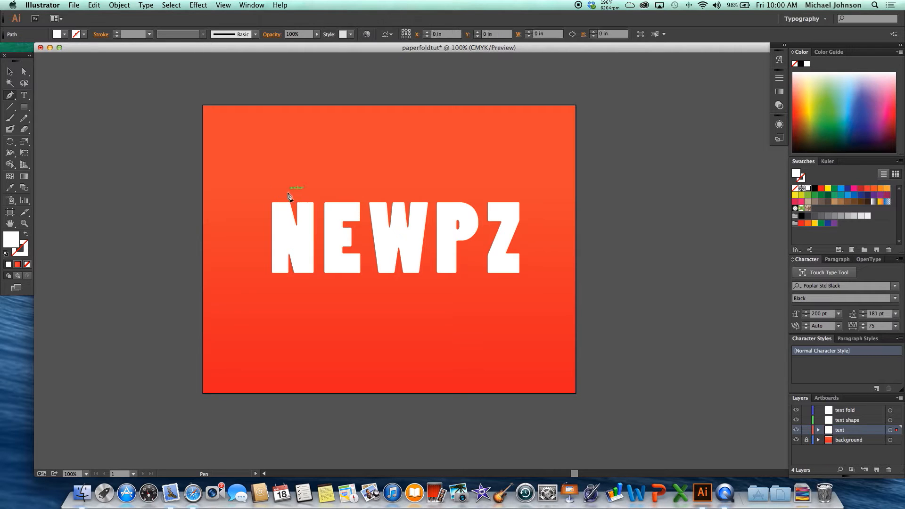
{"action": "left_click", "coordinate": [268, 234]}
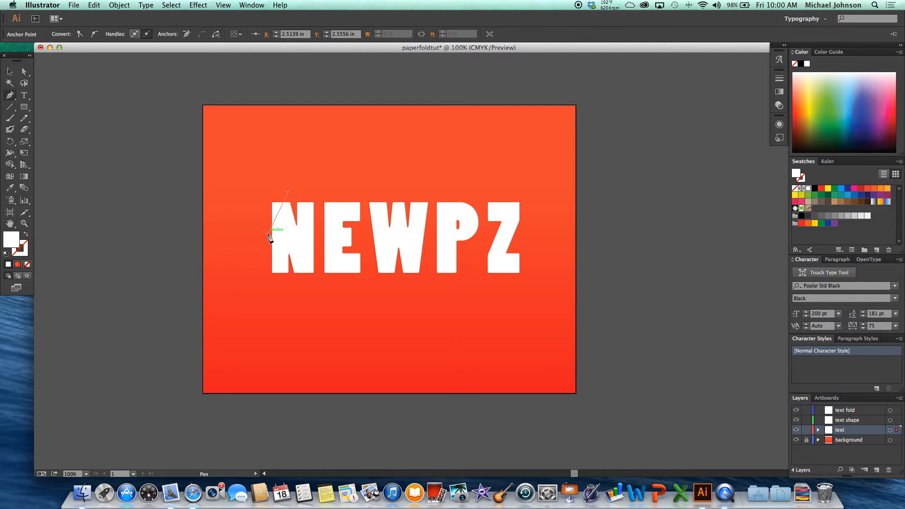
{"action": "left_click", "coordinate": [6, 256]}
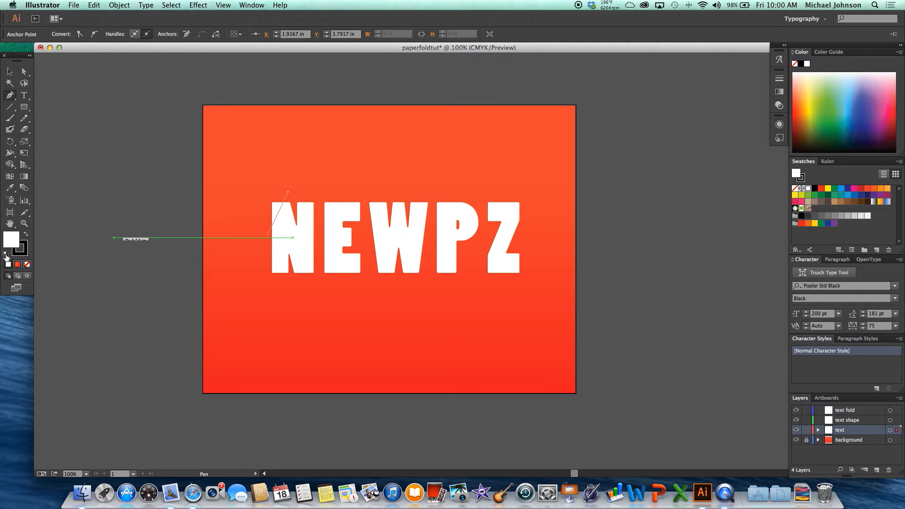
{"action": "left_click", "coordinate": [27, 265]}
{"action": "left_click", "coordinate": [10, 71]}
{"action": "left_click", "coordinate": [59, 123]}
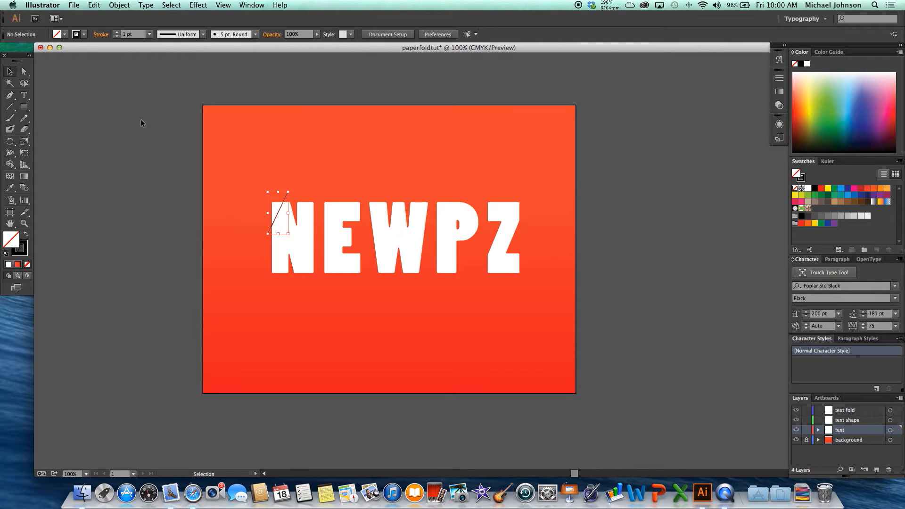
Draw a separate diagonal Pen line across the E's upper-right corner, undo the extra segment over the W, and deselect the line.
{"action": "left_click", "coordinate": [9, 95]}
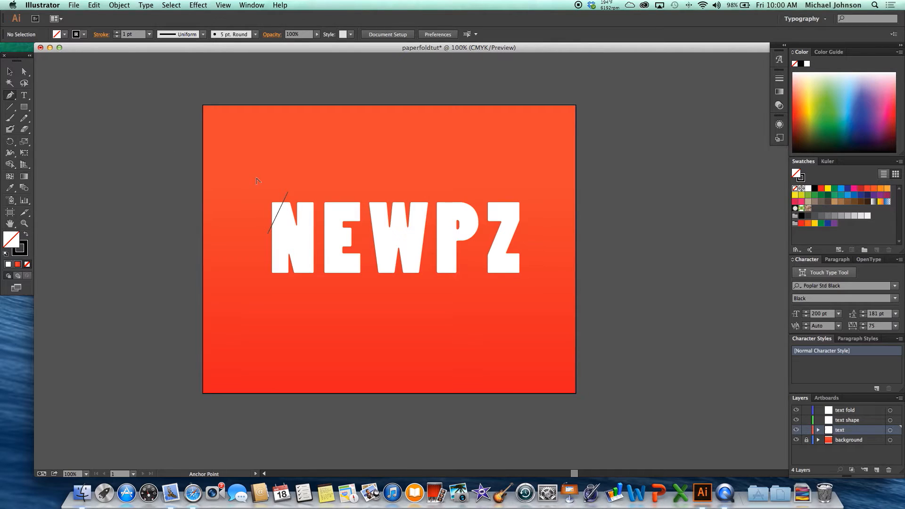
{"action": "scroll", "coordinate": [299, 202], "scroll_direction": "up", "scroll_amount": 4}
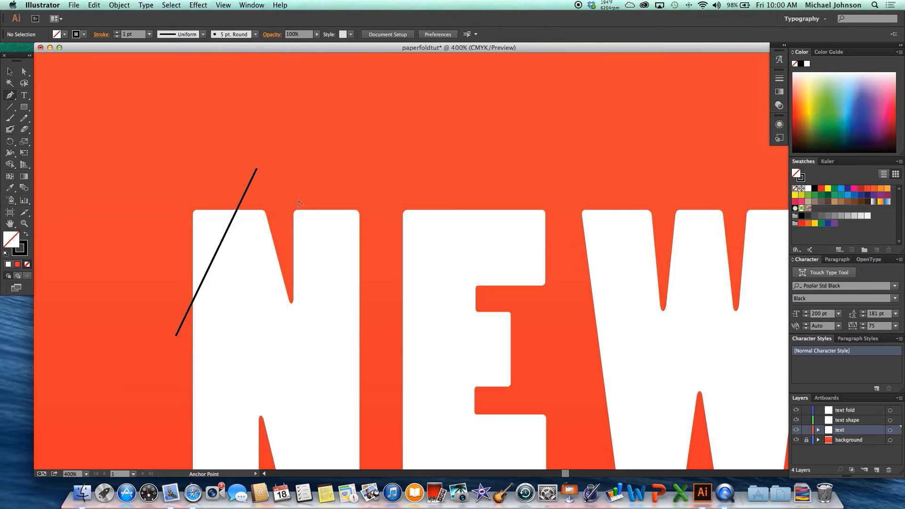
{"action": "left_click_drag", "start_coordinate": [354, 216], "coordinate": [292, 153]}
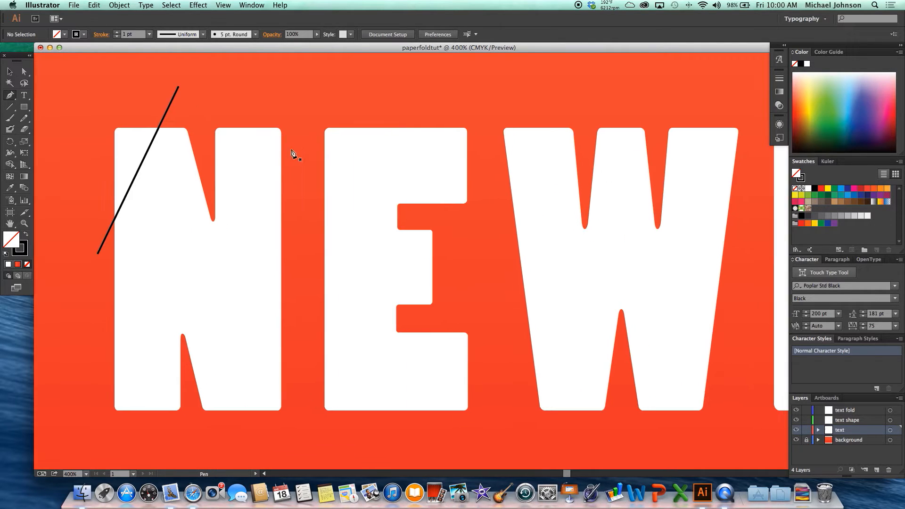
{"action": "left_click", "coordinate": [363, 116]}
{"action": "left_click", "coordinate": [483, 184]}
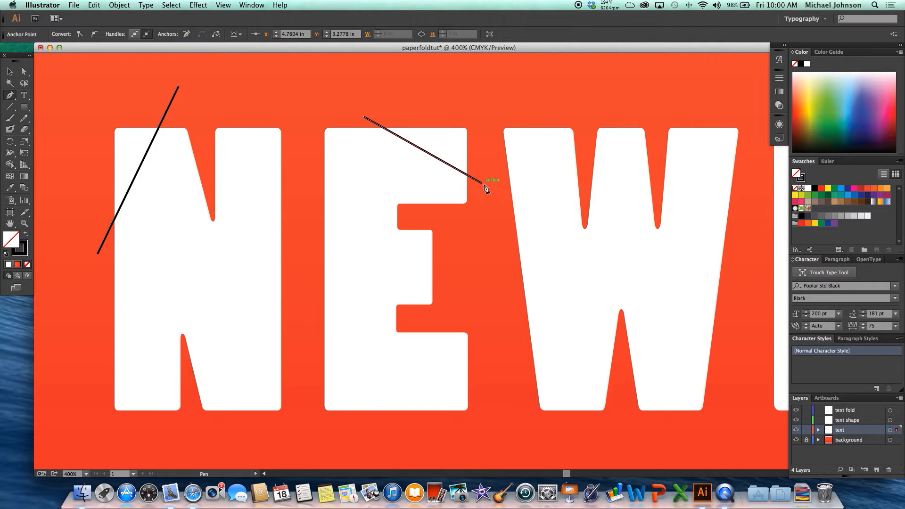
{"action": "left_click_drag", "start_coordinate": [548, 183], "coordinate": [315, 182]}
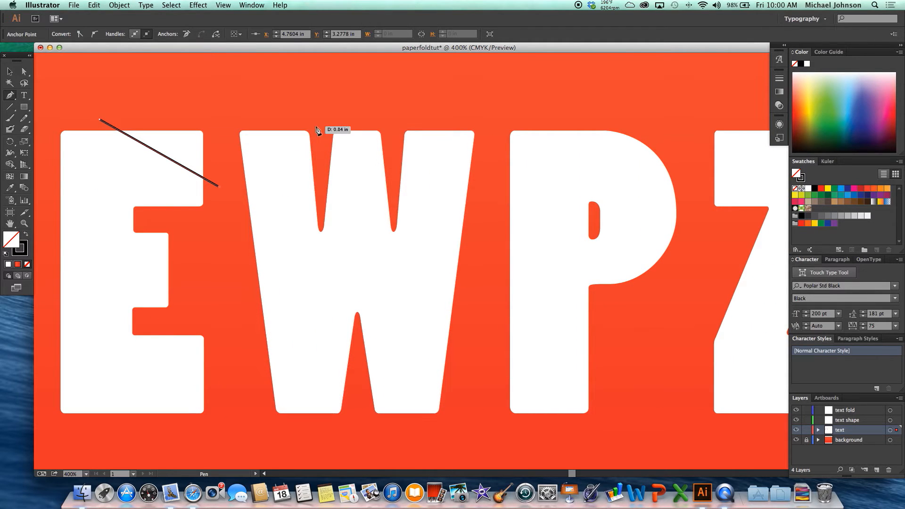
{"action": "left_click", "coordinate": [415, 112]}
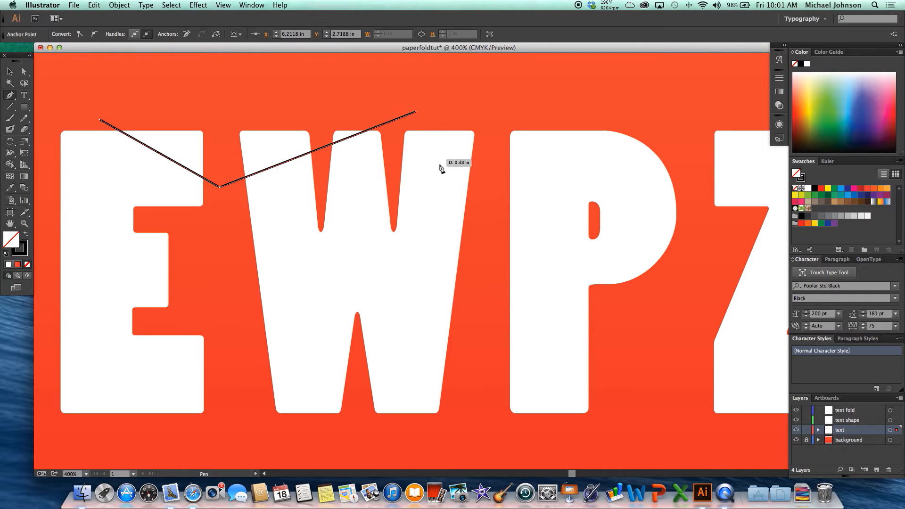
{"action": "key", "text": "super+z"}
{"action": "left_click", "coordinate": [11, 73]}
{"action": "left_click", "coordinate": [67, 77]}
Draw a separate diagonal Pen line across the W's upper-right corner.
{"action": "left_click", "coordinate": [10, 95]}
{"action": "left_click", "coordinate": [484, 226]}
{"action": "left_click", "coordinate": [416, 105]}
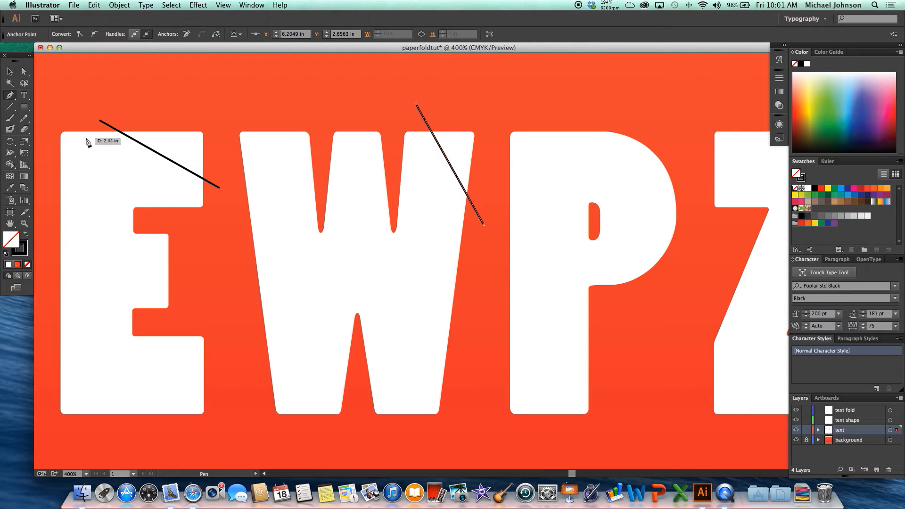
{"action": "key", "text": "v"}
Draw a separate diagonal Pen line across the P's upper-right curve, undo the stray extra segment, and deselect the line.
{"action": "left_click", "coordinate": [13, 99]}
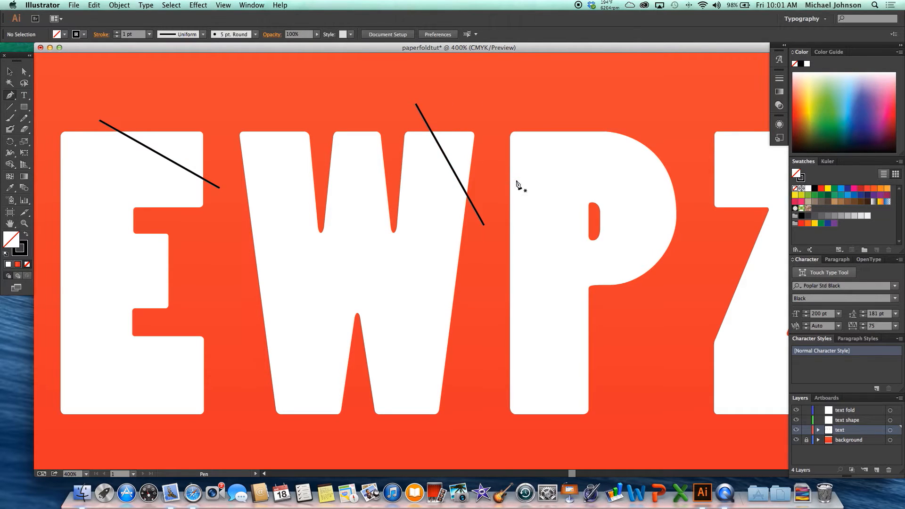
{"action": "left_click_drag", "start_coordinate": [576, 162], "coordinate": [353, 153]}
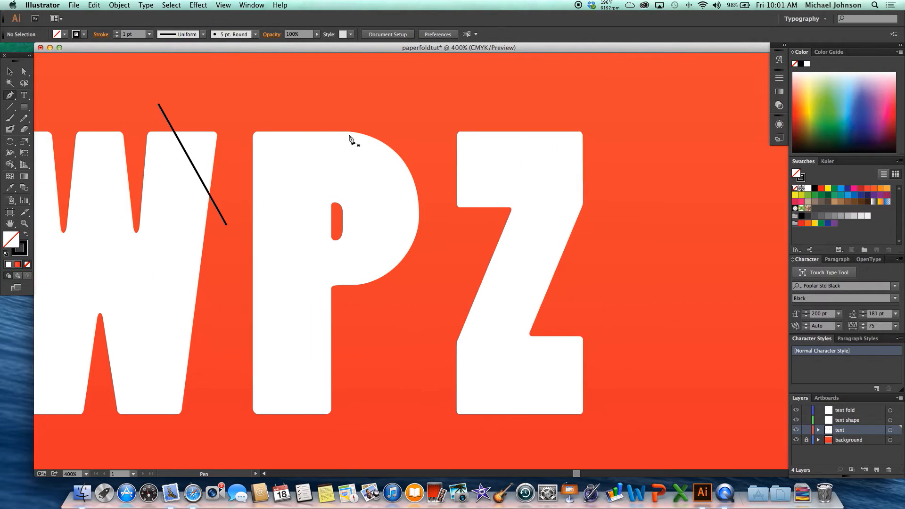
{"action": "left_click", "coordinate": [304, 118]}
{"action": "left_click", "coordinate": [430, 220]}
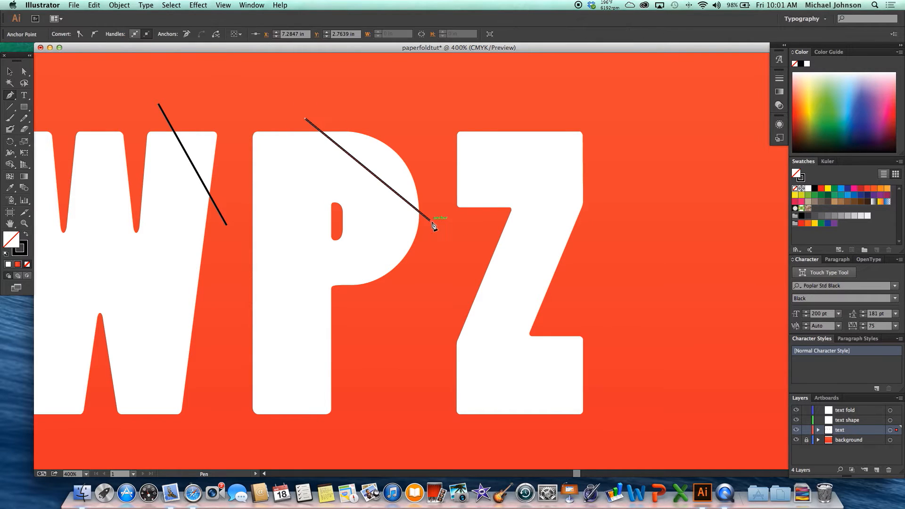
{"action": "left_click", "coordinate": [70, 82]}
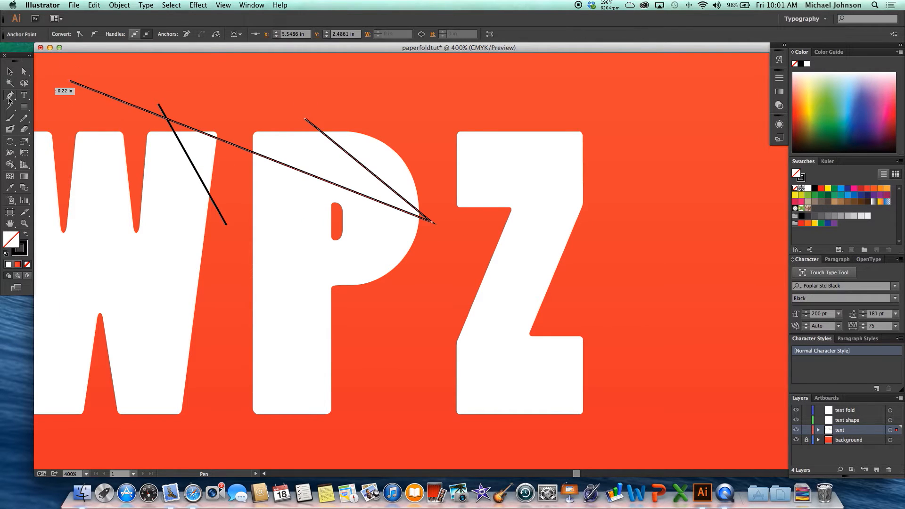
{"action": "key", "text": "super+z"}
{"action": "left_click", "coordinate": [10, 72]}
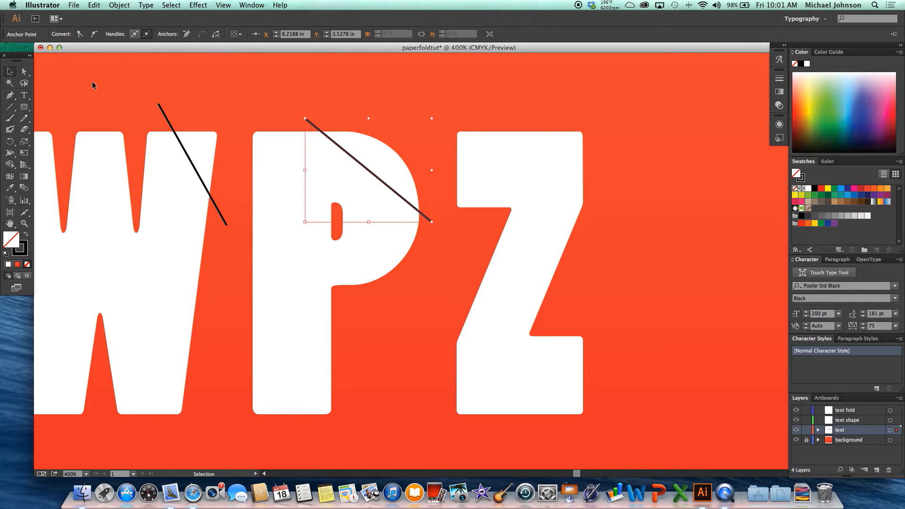
{"action": "left_click", "coordinate": [91, 84]}
Draw a separate diagonal Pen line across the Z's upper-left corner.
{"action": "left_click", "coordinate": [11, 96]}
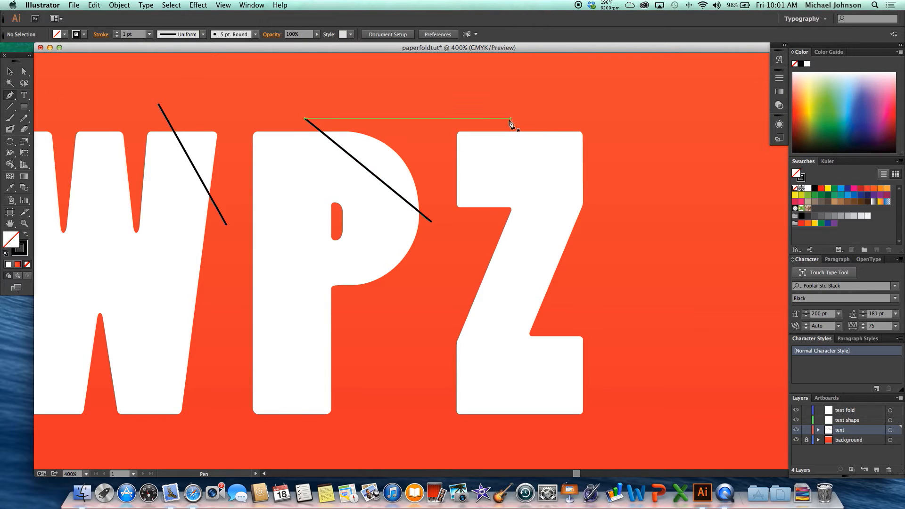
{"action": "left_click", "coordinate": [536, 122]}
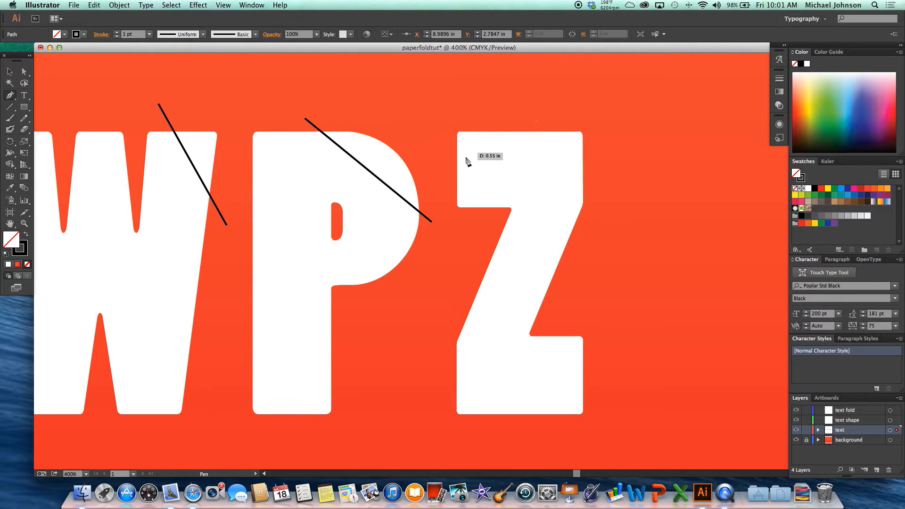
{"action": "left_click", "coordinate": [445, 176]}
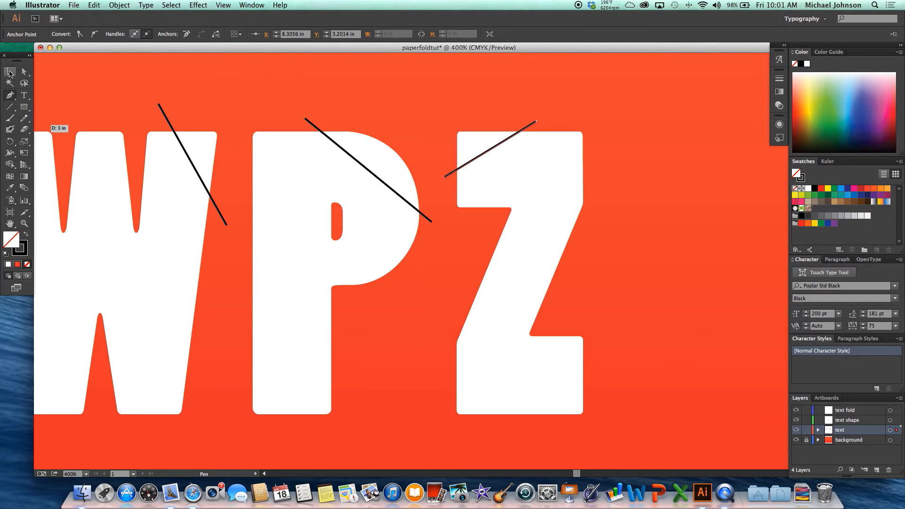
{"action": "left_click", "coordinate": [9, 72]}
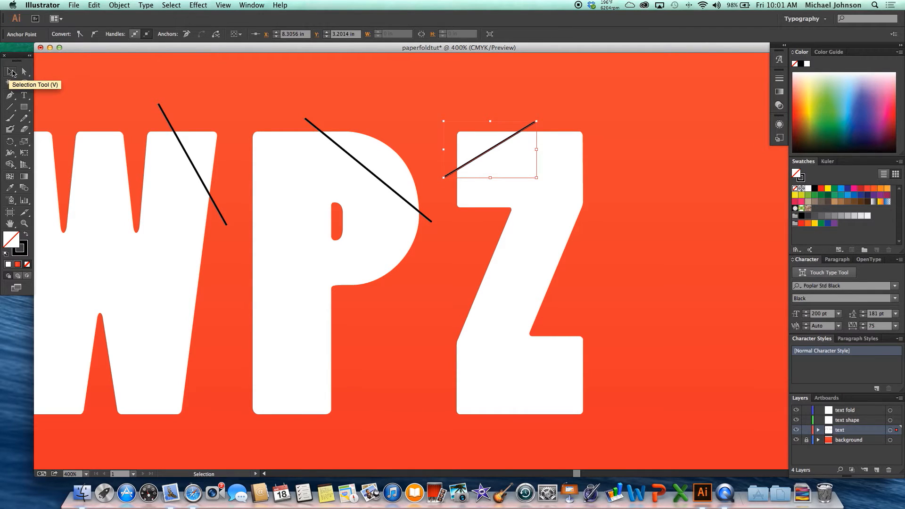
Select the NEWPZ letter shapes together with all five diagonal cut lines.
{"action": "key", "text": "super+1"}
{"action": "key", "text": "super+plus"}
{"action": "key", "text": "space"}
{"action": "left_click_drag", "start_coordinate": [148, 148], "coordinate": [393, 177]}
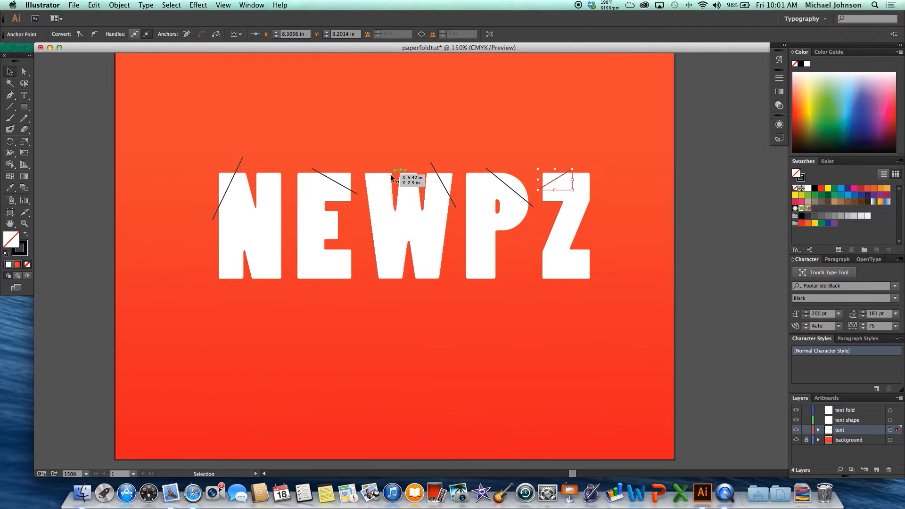
{"action": "left_click", "coordinate": [238, 166]}
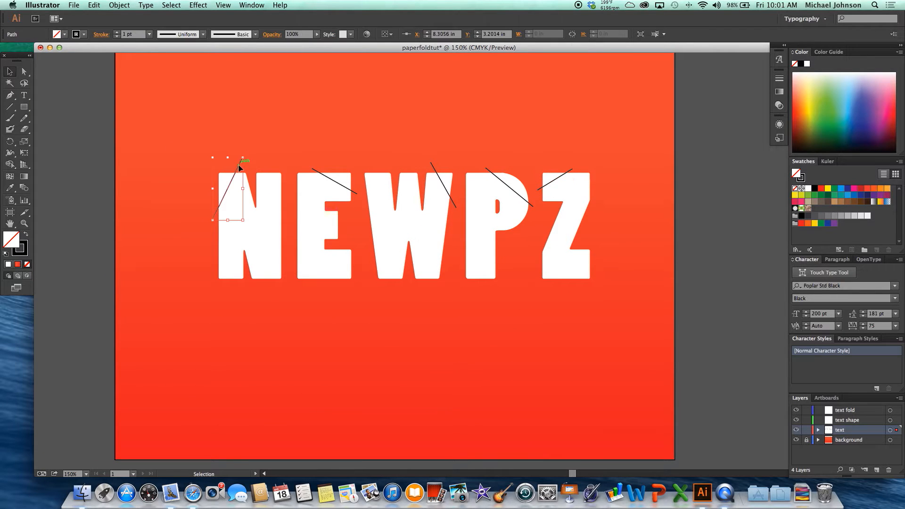
{"action": "left_click", "coordinate": [268, 212], "text": "shift"}
{"action": "left_click", "coordinate": [334, 189], "text": "shift"}
{"action": "left_click", "coordinate": [442, 180], "text": "shift"}
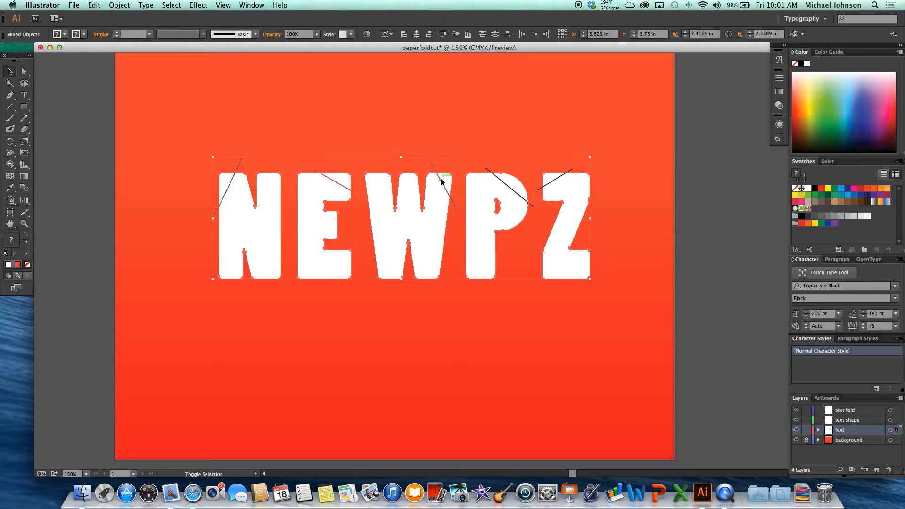
{"action": "left_click", "coordinate": [500, 180], "text": "shift"}
{"action": "left_click", "coordinate": [556, 182], "text": "shift"}
{"action": "scroll", "coordinate": [604, 212], "scroll_direction": "left", "scroll_amount": 1}
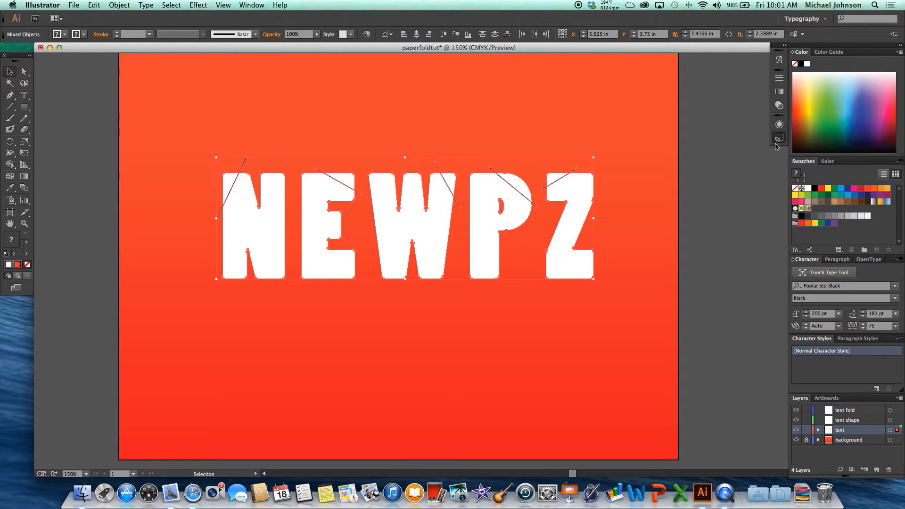
Switch the workspace from Typography to Essentials.
{"action": "left_click", "coordinate": [778, 138]}
{"action": "left_click", "coordinate": [779, 139]}
{"action": "left_click", "coordinate": [806, 19]}
{"action": "left_click", "coordinate": [807, 28]}
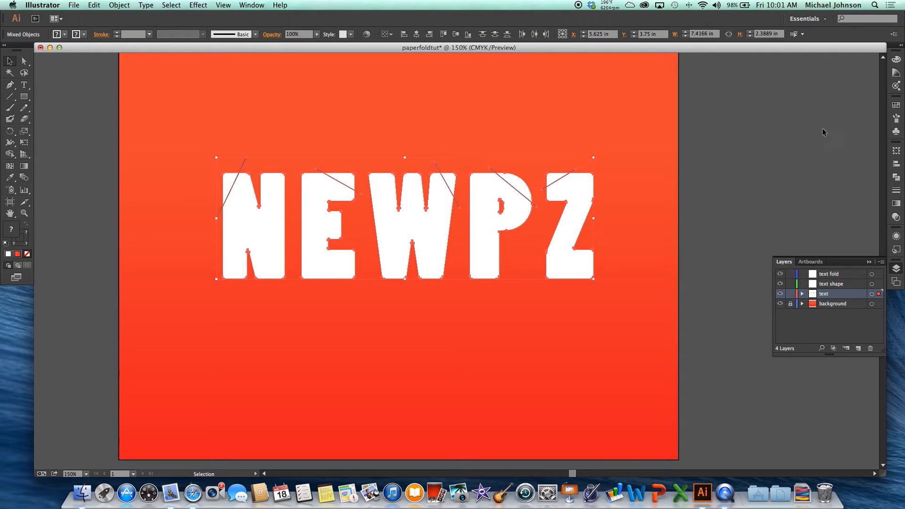
{"action": "left_click", "coordinate": [896, 281]}
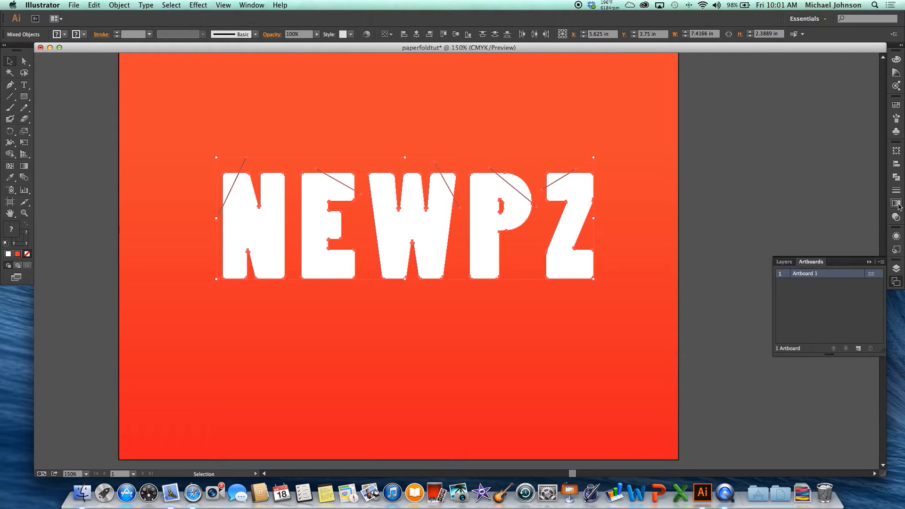
Divide the selected letters along the diagonal lines with the Pathfinder Divide operation and deselect the result.
{"action": "left_click", "coordinate": [895, 178]}
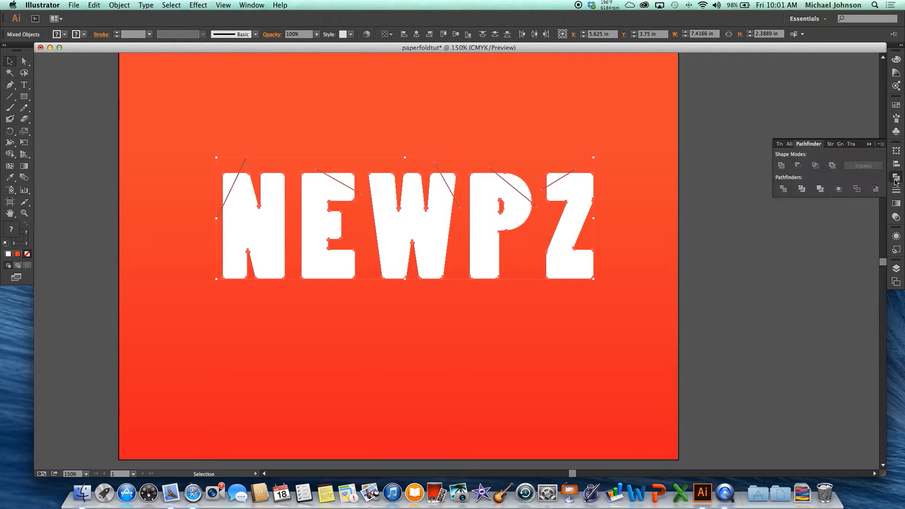
{"action": "left_click", "coordinate": [784, 190]}
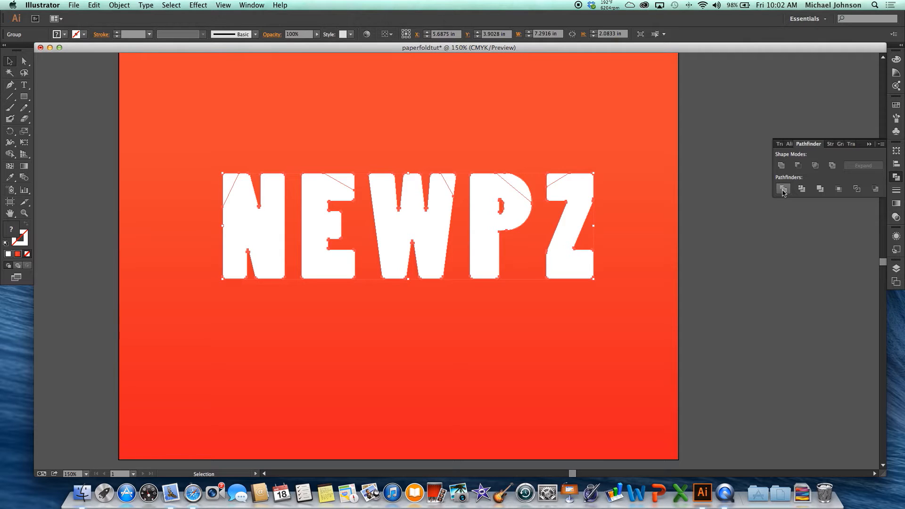
{"action": "left_click", "coordinate": [767, 254]}
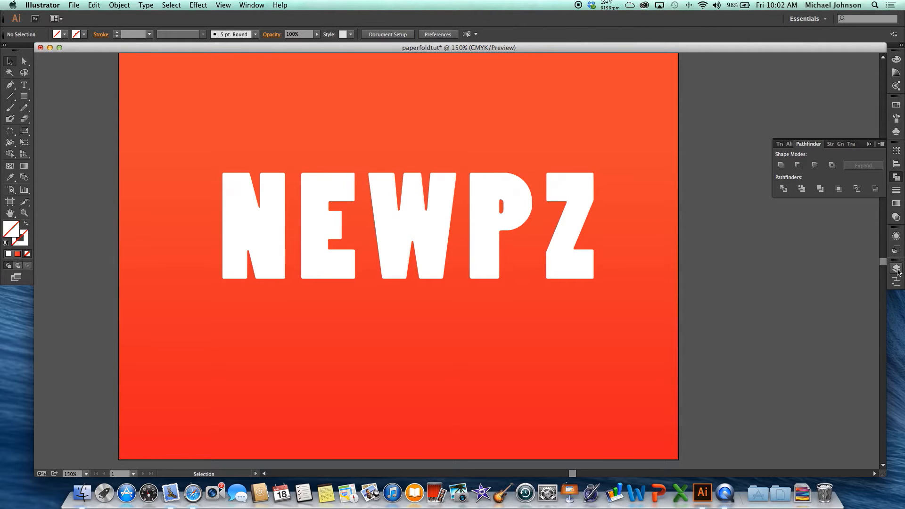
Display the layers list, ungroup the divided NEWPZ artwork, and check that the Z's corner piece selects separately.
{"action": "left_click", "coordinate": [895, 270]}
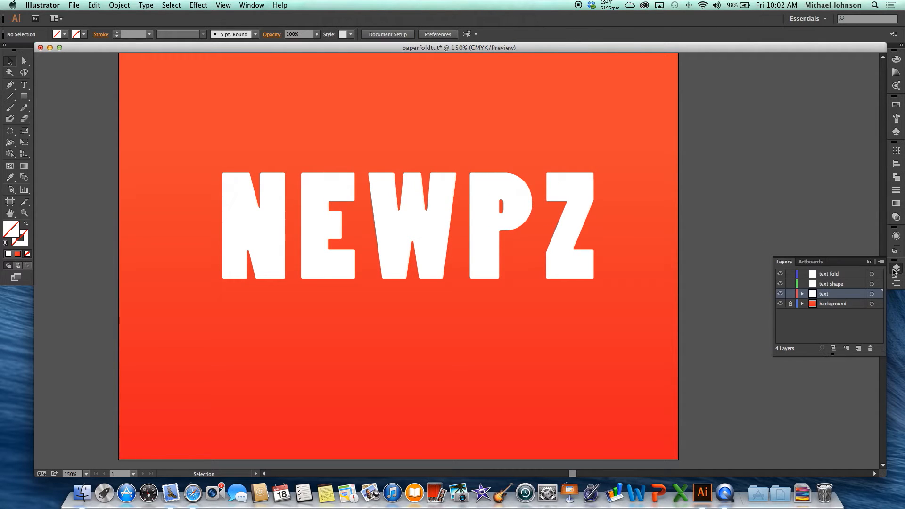
{"action": "left_click", "coordinate": [509, 222]}
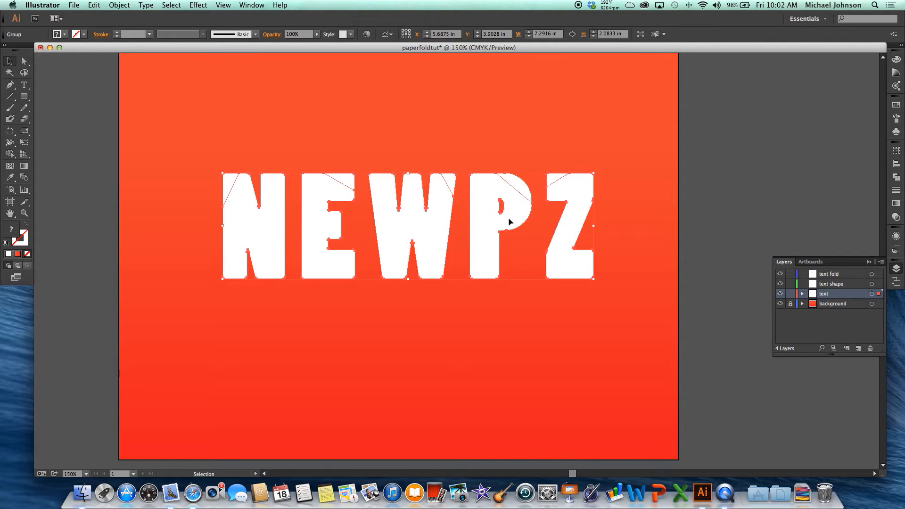
{"action": "key", "text": "Down"}
{"action": "left_click", "coordinate": [683, 192]}
{"action": "left_click", "coordinate": [550, 177]}
{"action": "right_click", "coordinate": [524, 188]}
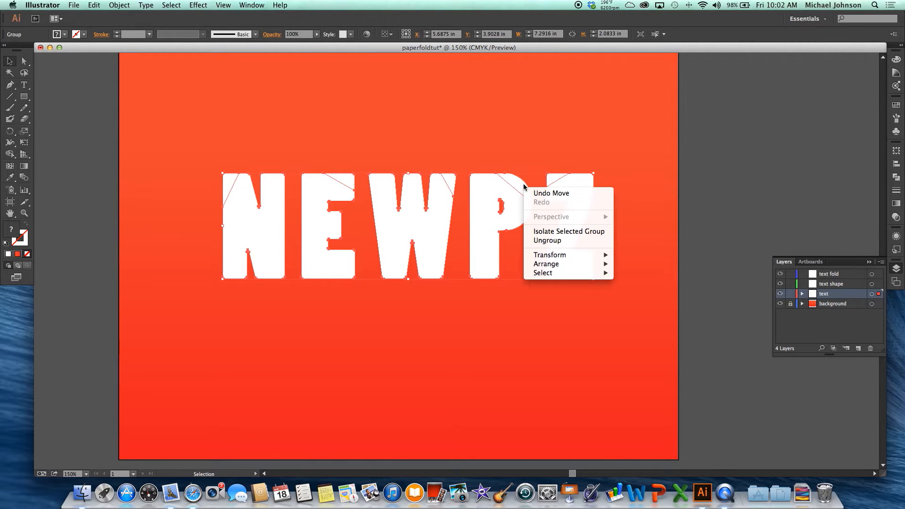
{"action": "left_click", "coordinate": [552, 243]}
{"action": "left_click", "coordinate": [702, 212]}
{"action": "left_click", "coordinate": [551, 180]}
{"action": "left_click", "coordinate": [701, 198]}
Move the main bodies of all five letters, without their cut corners, to the text shape layer and lock that layer.
{"action": "left_click", "coordinate": [485, 195]}
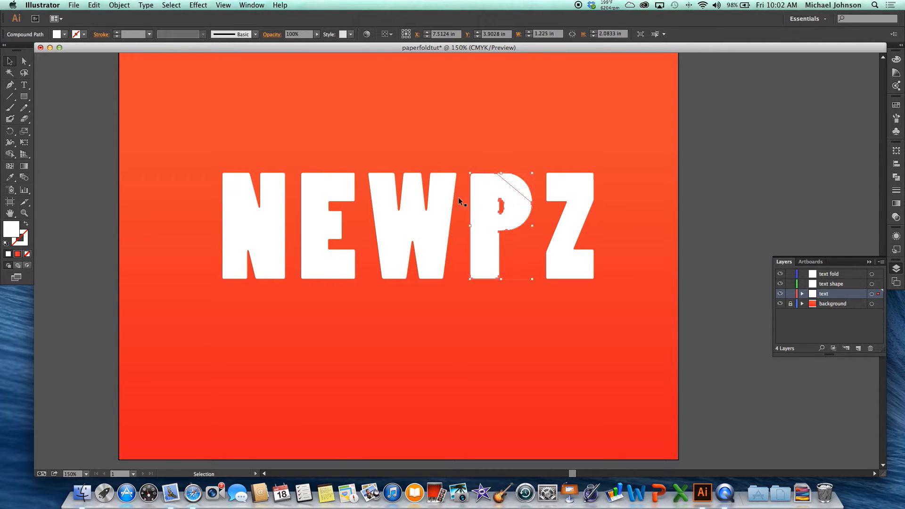
{"action": "left_click", "coordinate": [384, 200]}
{"action": "left_click", "coordinate": [256, 216]}
{"action": "left_click", "coordinate": [305, 233], "text": "shift"}
{"action": "left_click", "coordinate": [394, 239], "text": "shift"}
{"action": "left_click", "coordinate": [479, 238], "text": "shift"}
{"action": "left_click", "coordinate": [570, 240], "text": "shift"}
{"action": "left_click", "coordinate": [570, 239], "text": "shift"}
{"action": "left_click_drag", "start_coordinate": [879, 294], "coordinate": [879, 289]}
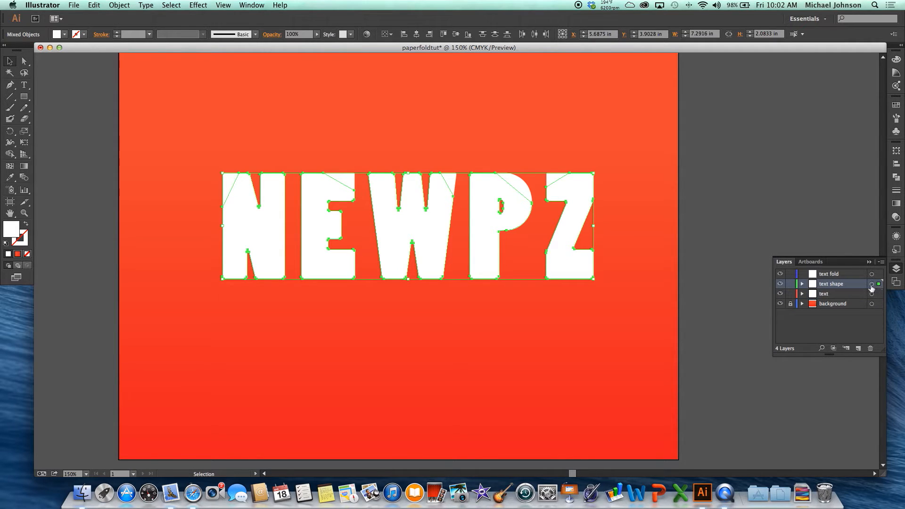
{"action": "left_click", "coordinate": [790, 285]}
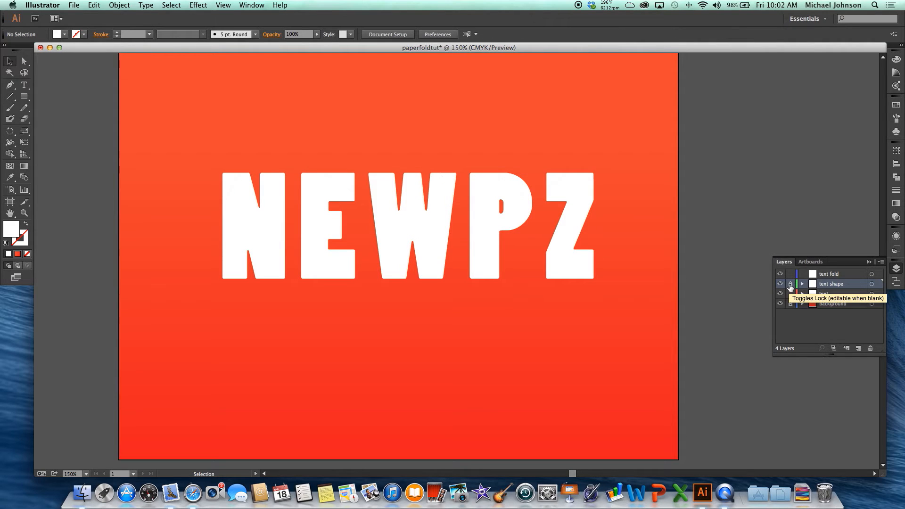
Select the cut corner pieces of all five letters and move them to the text fold layer.
{"action": "left_click", "coordinate": [229, 180]}
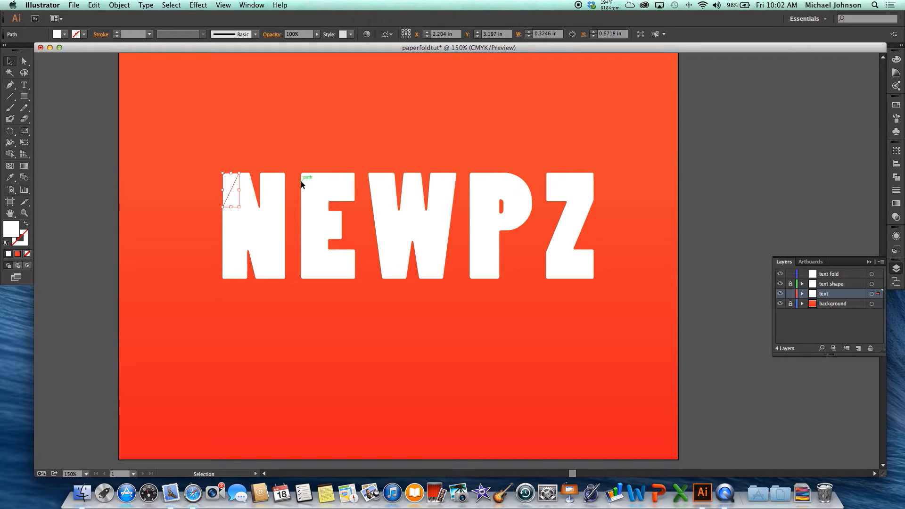
{"action": "left_click", "coordinate": [350, 182], "text": "shift"}
{"action": "left_click", "coordinate": [445, 182], "text": "shift"}
{"action": "left_click", "coordinate": [524, 187], "text": "shift"}
{"action": "left_click", "coordinate": [553, 184], "text": "shift"}
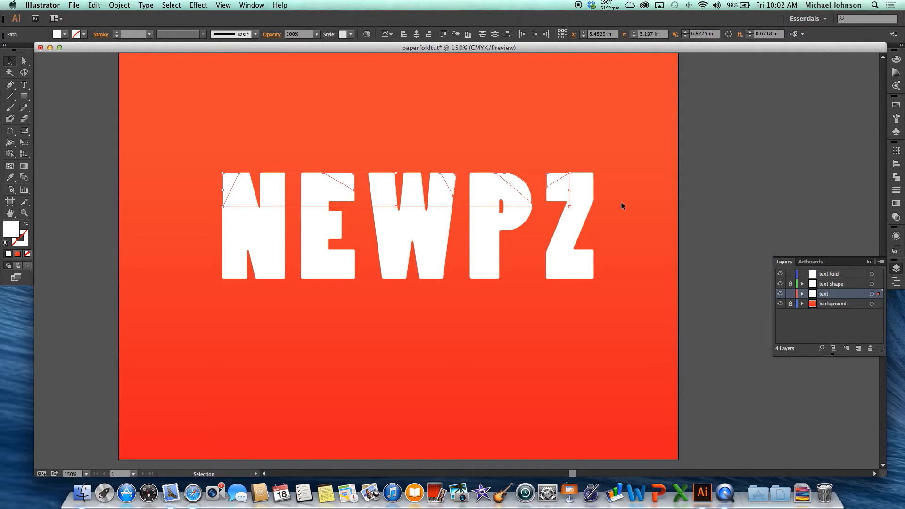
{"action": "left_click_drag", "start_coordinate": [878, 293], "coordinate": [879, 277]}
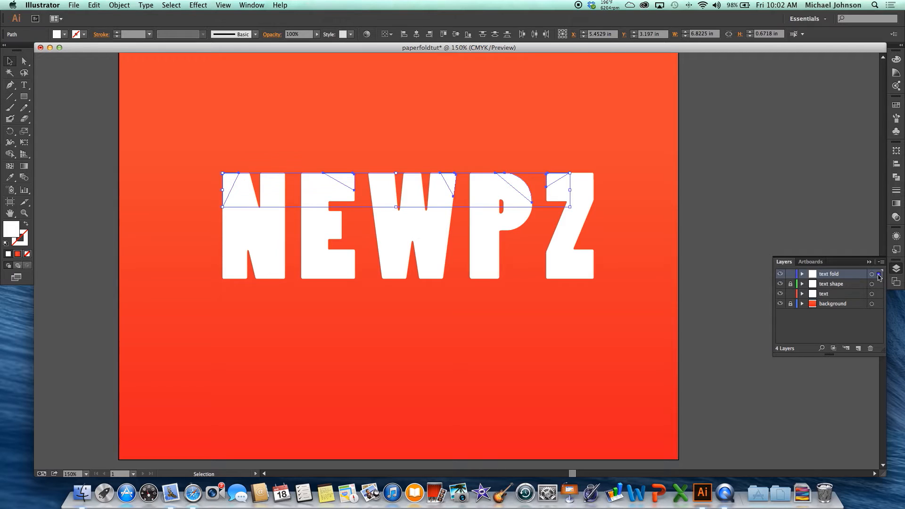
{"action": "left_click", "coordinate": [837, 295]}
{"action": "left_click", "coordinate": [870, 348]}
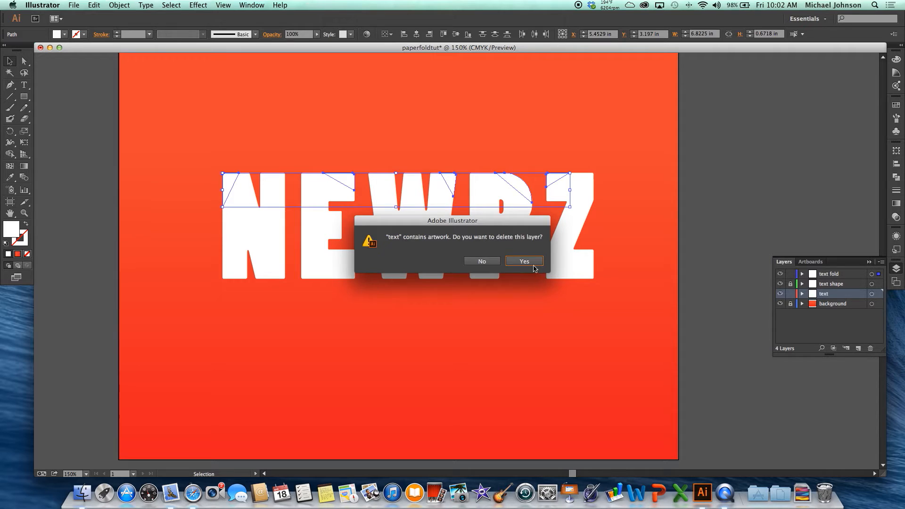
{"action": "left_click", "coordinate": [482, 263]}
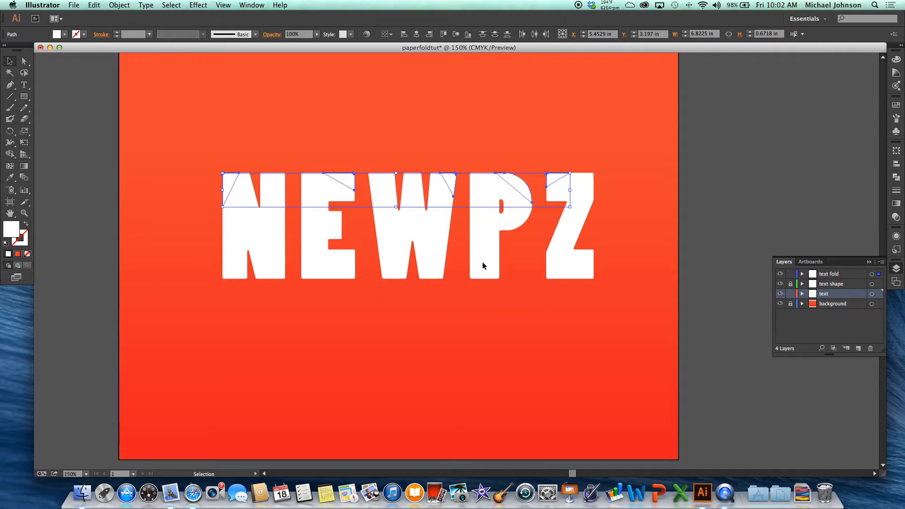
Lock the text layer.
{"action": "left_click", "coordinate": [791, 294]}
Fill the five selected corner pieces with the light gray BAB9B9.
{"action": "double_click", "coordinate": [11, 230]}
{"action": "mouse_move", "coordinate": [356, 250]}
{"action": "left_mouse_down"}
{"action": "mouse_move", "coordinate": [332, 249]}
{"action": "mouse_move", "coordinate": [331, 229]}
{"action": "left_mouse_up"}
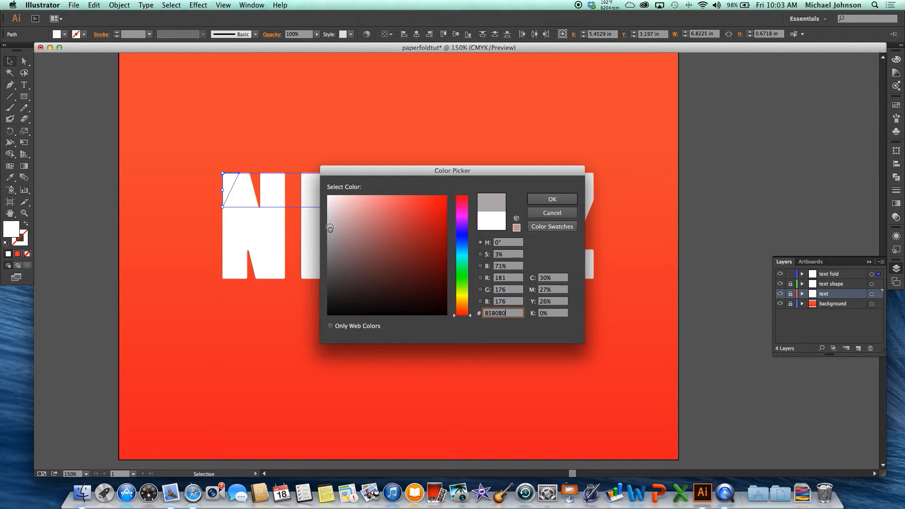
{"action": "left_click_drag", "start_coordinate": [330, 228], "coordinate": [329, 227]}
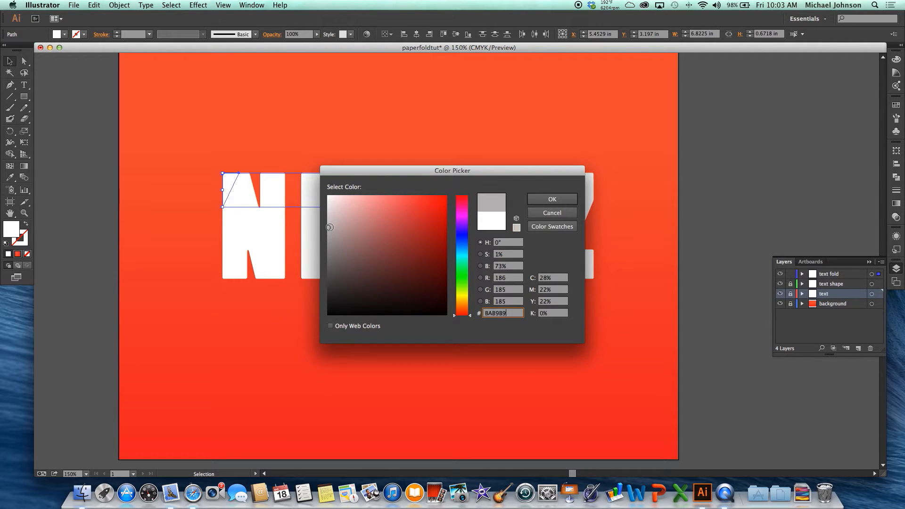
{"action": "left_click", "coordinate": [565, 201]}
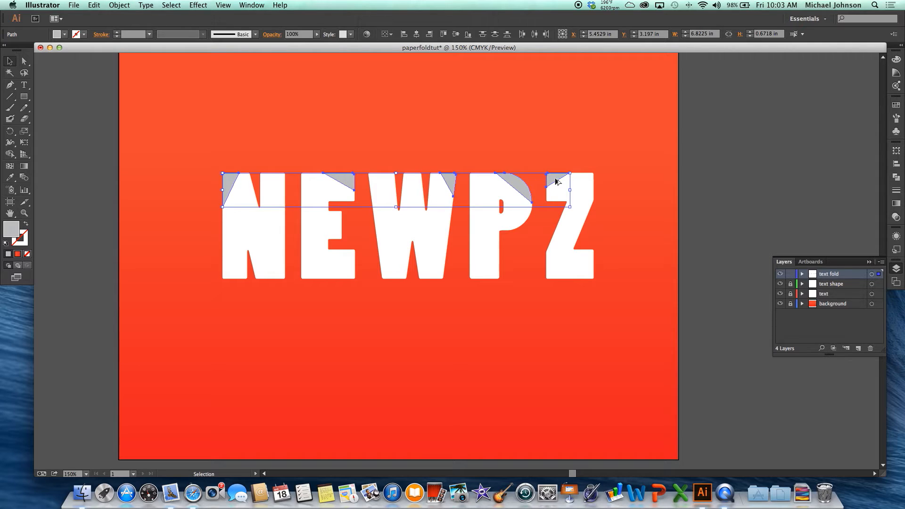
{"action": "left_click_drag", "start_coordinate": [556, 182], "coordinate": [556, 181]}
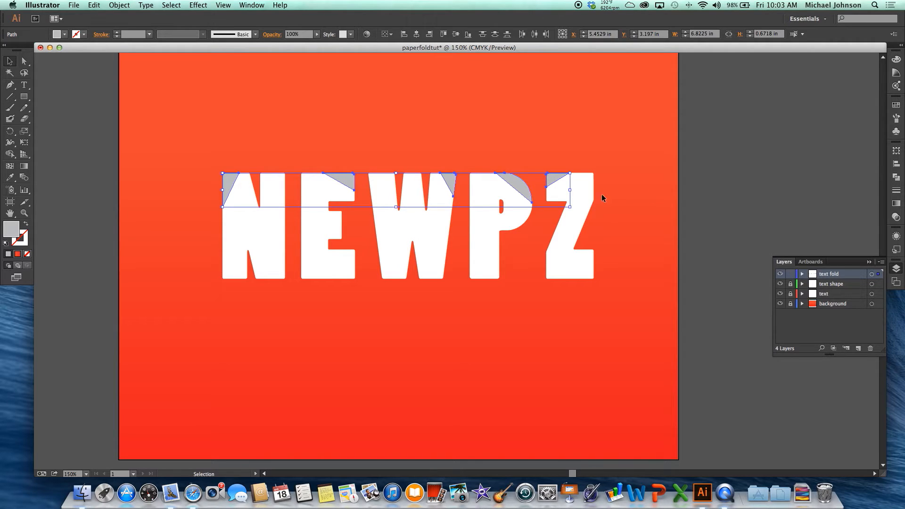
Apply a linear gradient to the five corner pieces, remove the extra middle stop, and make the starting stop white.
{"action": "left_click", "coordinate": [897, 204]}
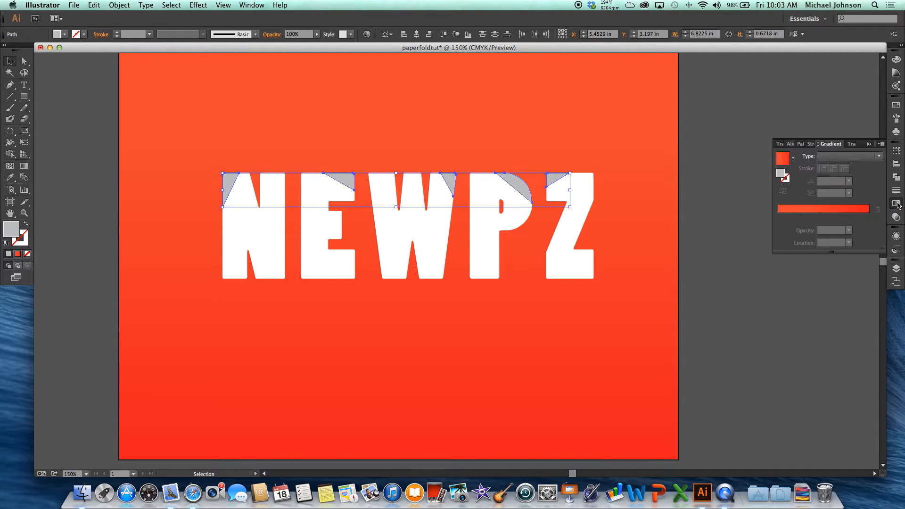
{"action": "left_click", "coordinate": [786, 189]}
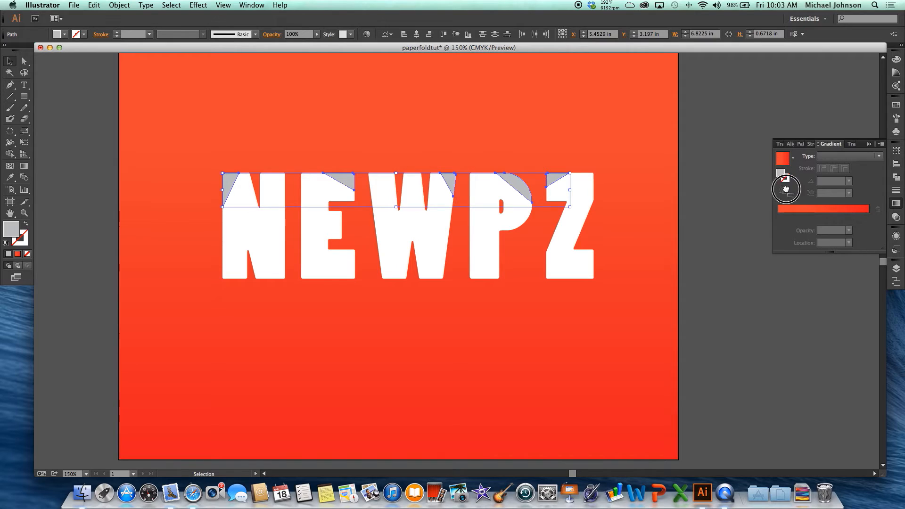
{"action": "left_click", "coordinate": [803, 209]}
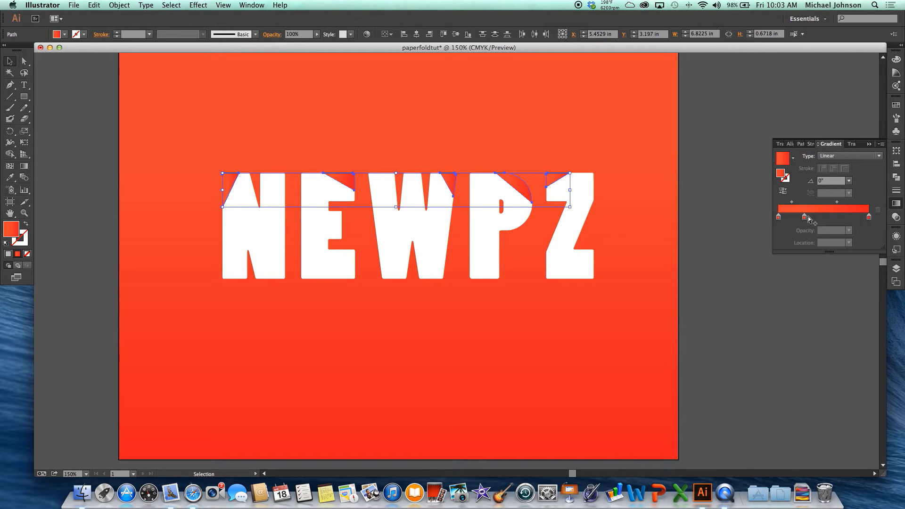
{"action": "left_click_drag", "start_coordinate": [804, 218], "coordinate": [806, 230]}
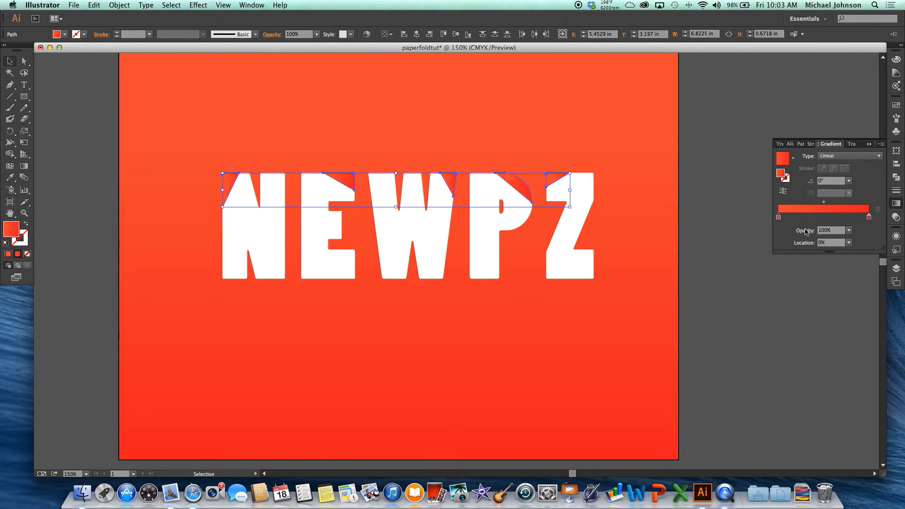
{"action": "double_click", "coordinate": [779, 218]}
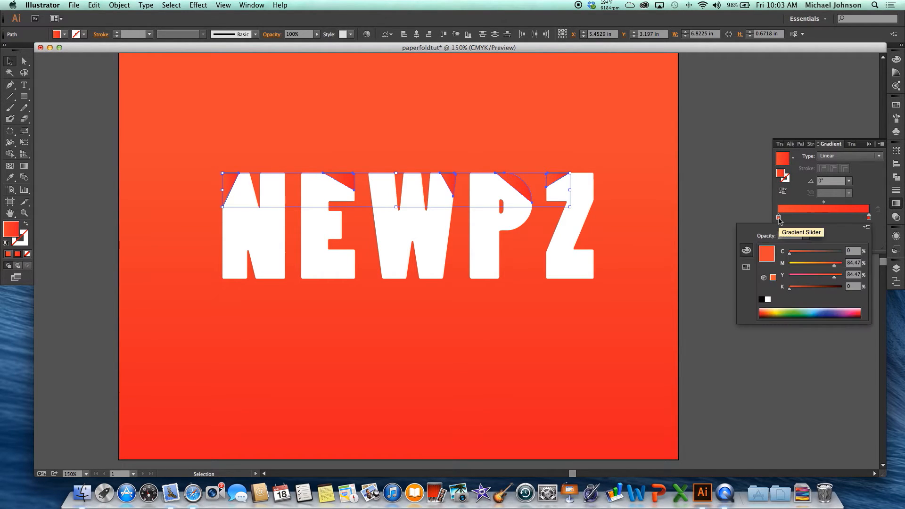
{"action": "left_click", "coordinate": [769, 300]}
Change the gradient's end stop to a light gray of 27% black and deselect the corner pieces.
{"action": "left_click", "coordinate": [868, 217]}
{"action": "double_click", "coordinate": [869, 218]}
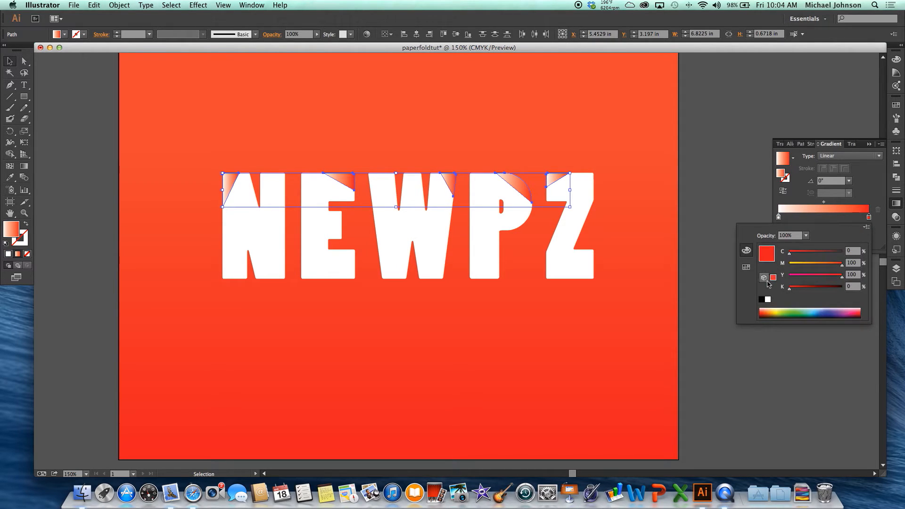
{"action": "left_click", "coordinate": [767, 310]}
{"action": "left_click_drag", "start_coordinate": [766, 307], "coordinate": [764, 310]}
{"action": "left_click", "coordinate": [762, 300]}
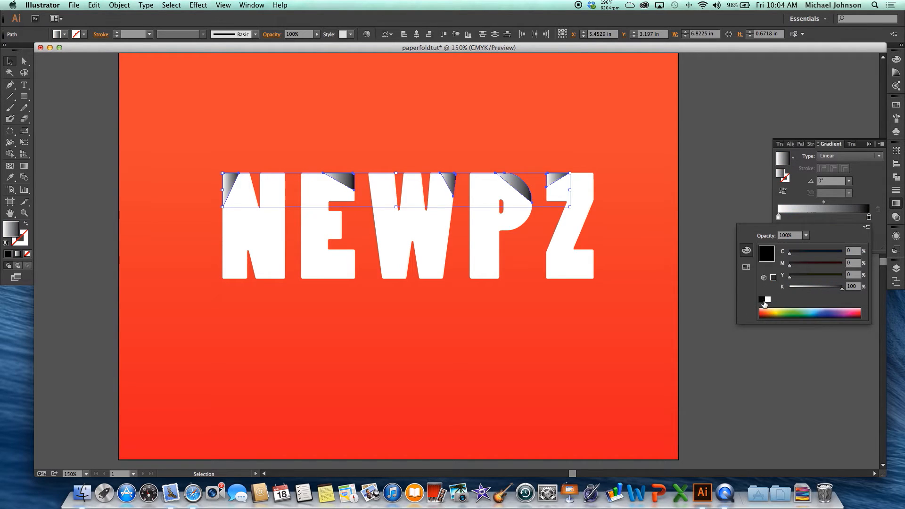
{"action": "left_click_drag", "start_coordinate": [842, 288], "coordinate": [802, 292]}
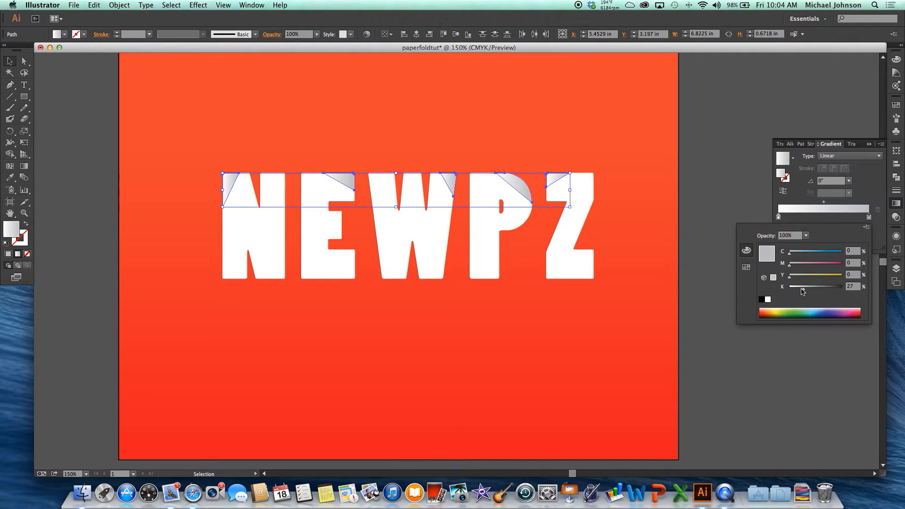
{"action": "left_click", "coordinate": [693, 191]}
{"action": "left_click", "coordinate": [693, 191]}
Try a radial gradient on the N's corner piece, and set the gradient type back to linear.
{"action": "scroll", "coordinate": [235, 183], "scroll_direction": "left", "scroll_amount": 1}
{"action": "left_click", "coordinate": [233, 181]}
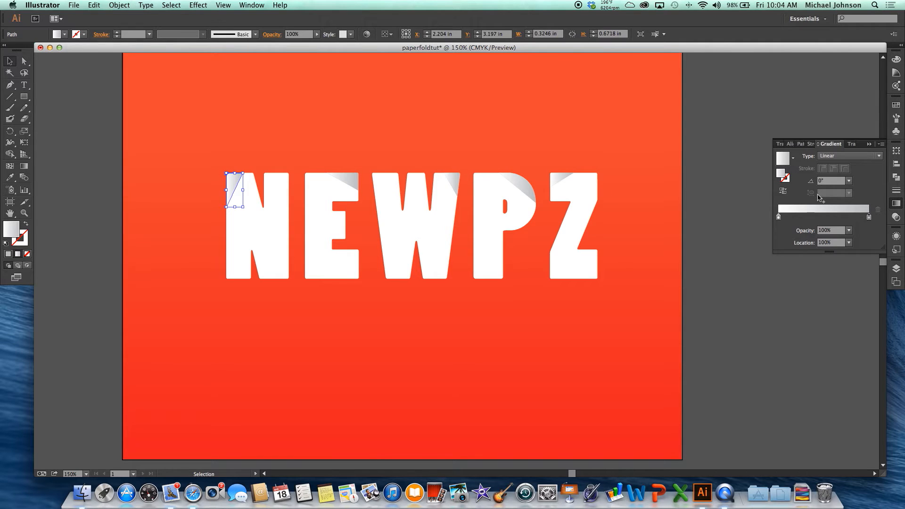
{"action": "left_click", "coordinate": [870, 156]}
{"action": "left_click", "coordinate": [847, 178]}
{"action": "left_click", "coordinate": [746, 203]}
{"action": "left_click", "coordinate": [849, 156]}
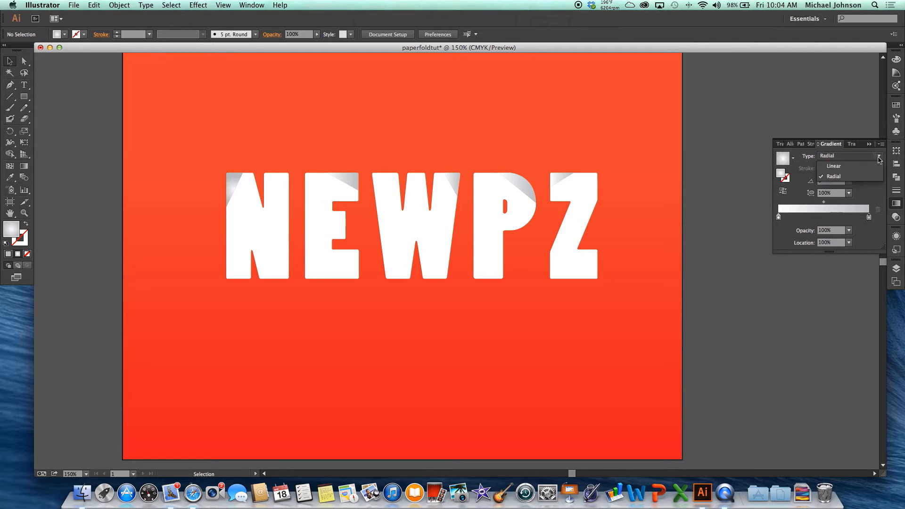
{"action": "left_click", "coordinate": [861, 162]}
Try gradient angles of 30°, -60° and 60° on the N's corner piece, and settle on 45°.
{"action": "left_click", "coordinate": [231, 182]}
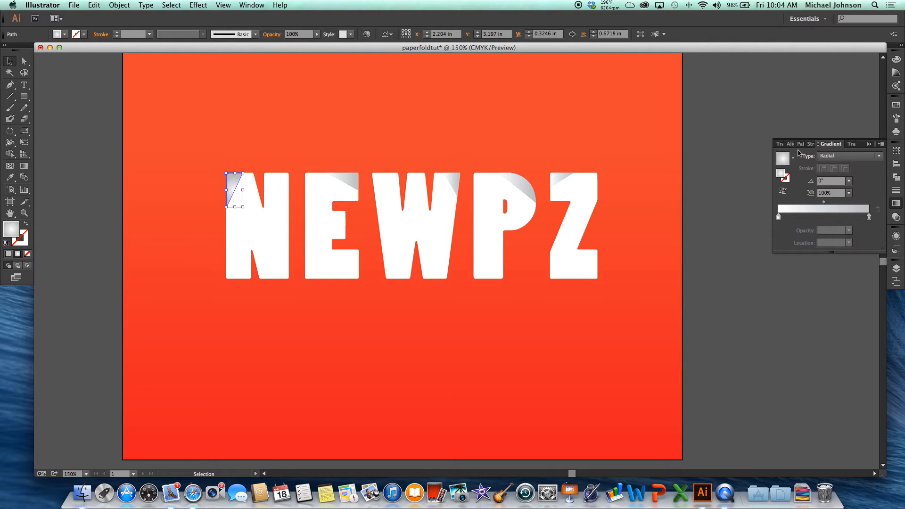
{"action": "left_click", "coordinate": [848, 180]}
{"action": "left_click", "coordinate": [860, 260]}
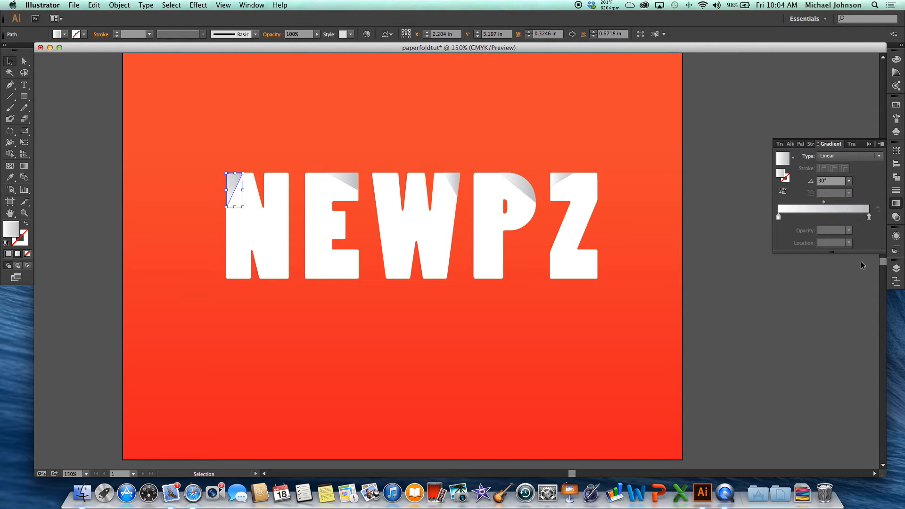
{"action": "left_click", "coordinate": [848, 181]}
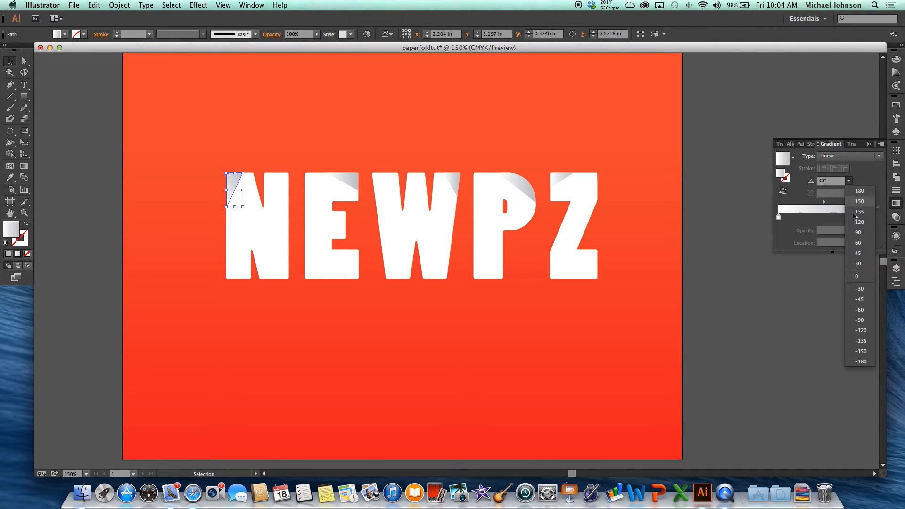
{"action": "left_click", "coordinate": [861, 263]}
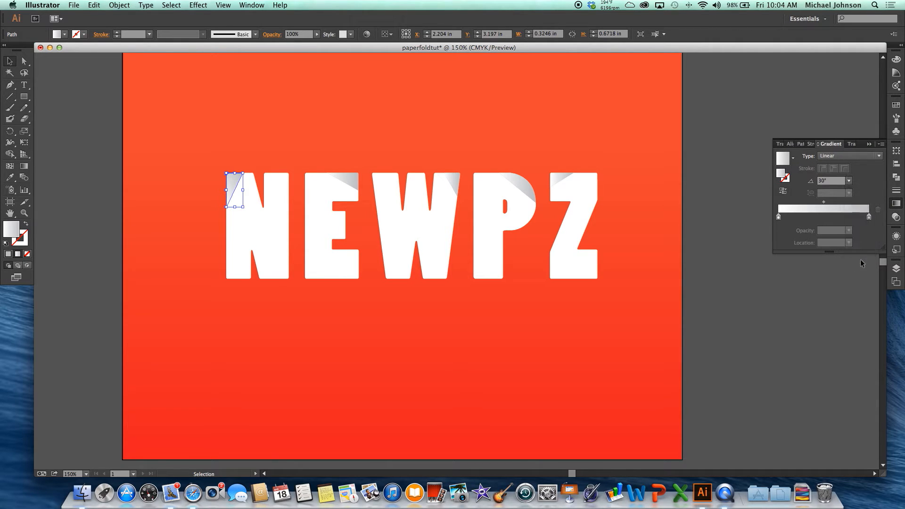
{"action": "left_click", "coordinate": [849, 180]}
{"action": "left_click", "coordinate": [866, 313]}
{"action": "left_click", "coordinate": [849, 181]}
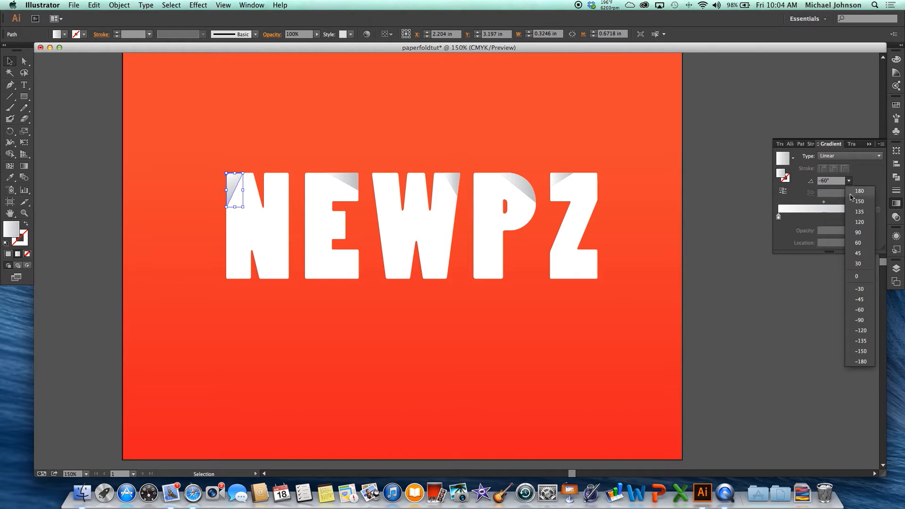
{"action": "left_click", "coordinate": [857, 244]}
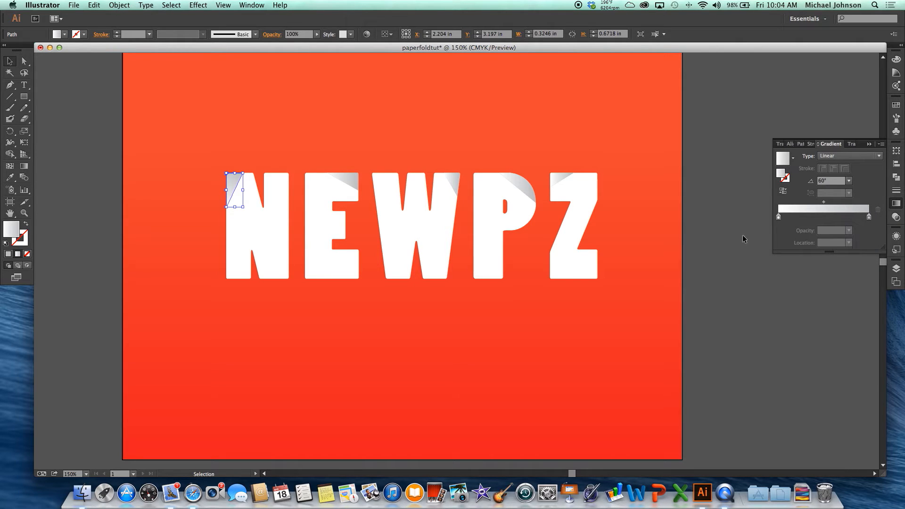
{"action": "left_click", "coordinate": [849, 181]}
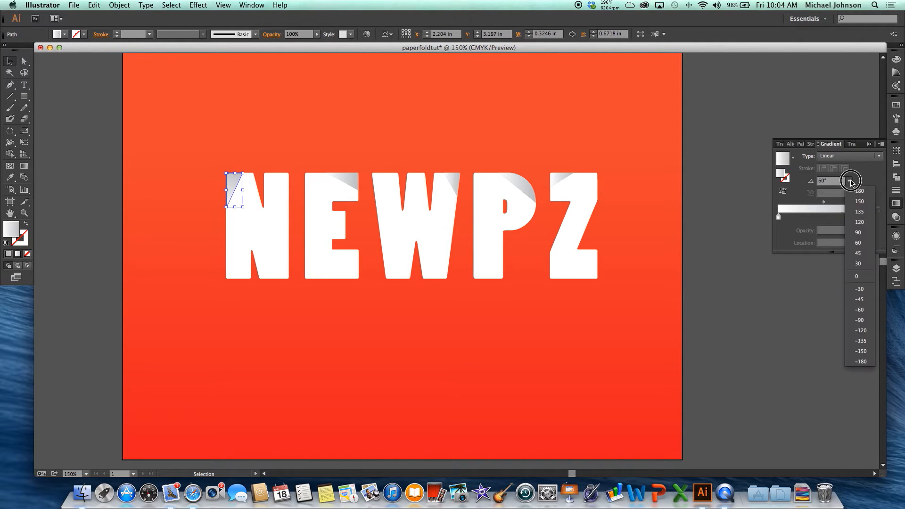
{"action": "left_click", "coordinate": [857, 253]}
Try a 45° gradient angle on the E's corner piece, set it to -60°, and deselect the piece.
{"action": "left_click", "coordinate": [338, 181]}
{"action": "left_click", "coordinate": [848, 181]}
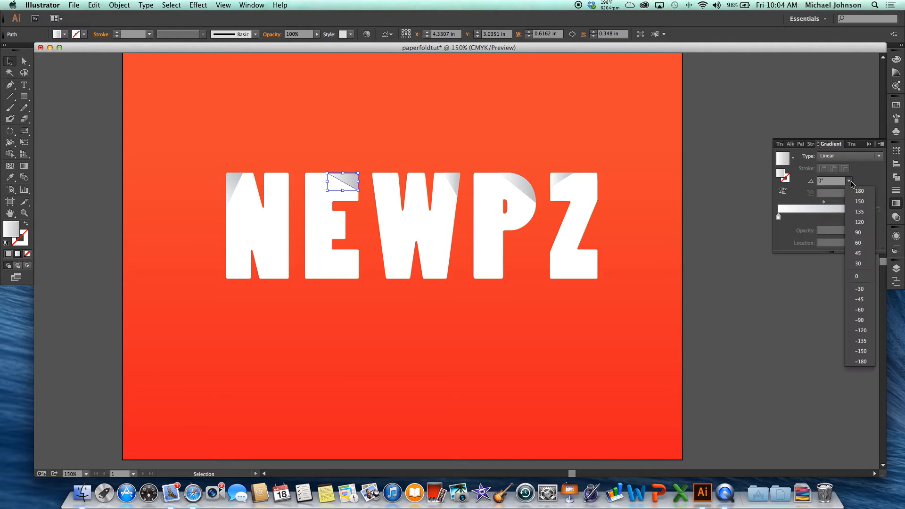
{"action": "left_click", "coordinate": [858, 253]}
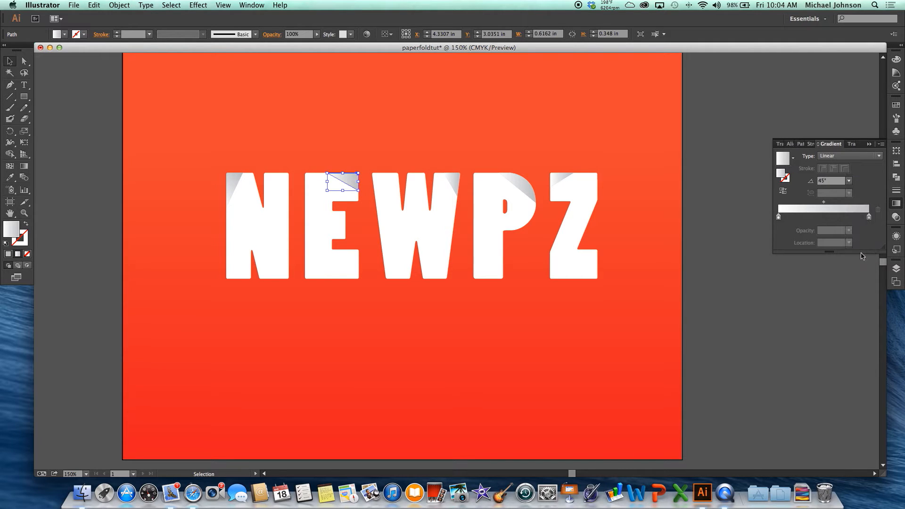
{"action": "left_click", "coordinate": [848, 180]}
{"action": "left_click", "coordinate": [863, 313]}
{"action": "left_click", "coordinate": [732, 274]}
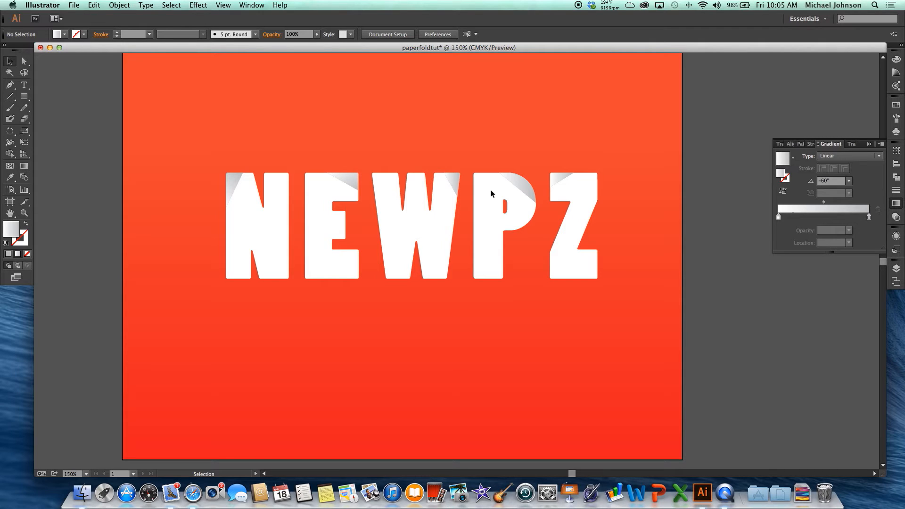
{"action": "left_click", "coordinate": [454, 185]}
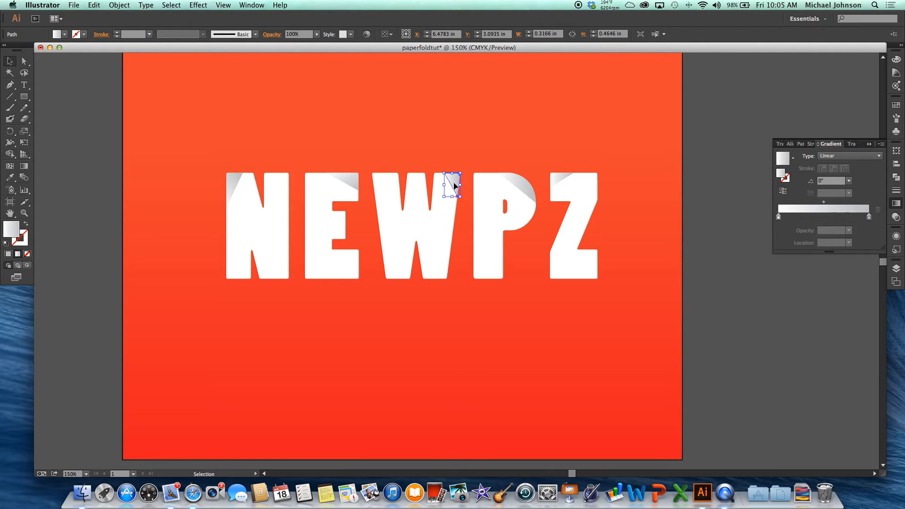
{"action": "left_click", "coordinate": [518, 186]}
{"action": "left_click", "coordinate": [469, 165]}
{"action": "scroll", "coordinate": [469, 165], "scroll_direction": "down", "scroll_amount": 1}
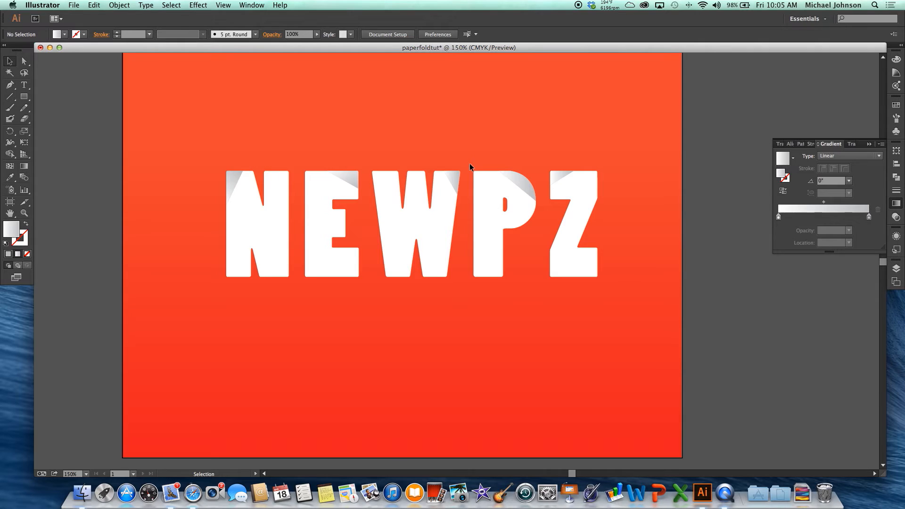
Try opacities of 80%, 40% and 10% on the end stop of the N corner's gradient, and restore 100%.
{"action": "left_click", "coordinate": [239, 180]}
{"action": "double_click", "coordinate": [869, 217]}
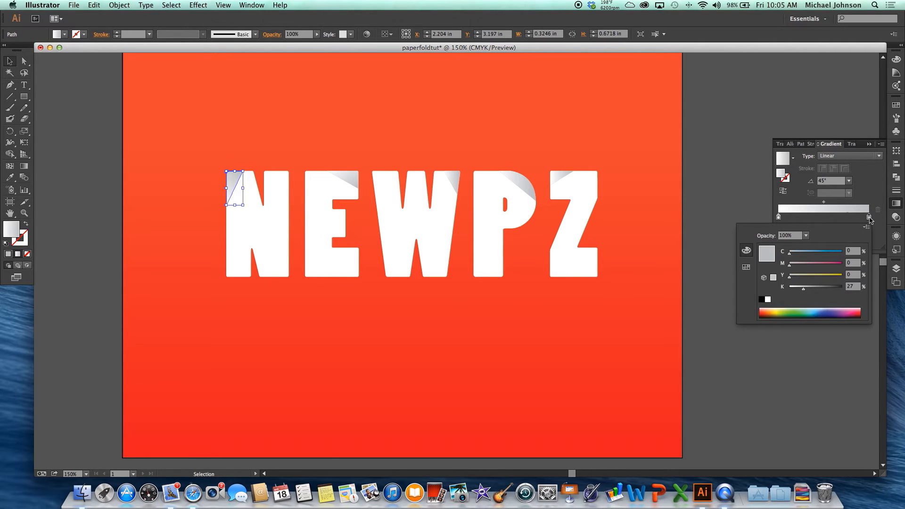
{"action": "left_click", "coordinate": [806, 235]}
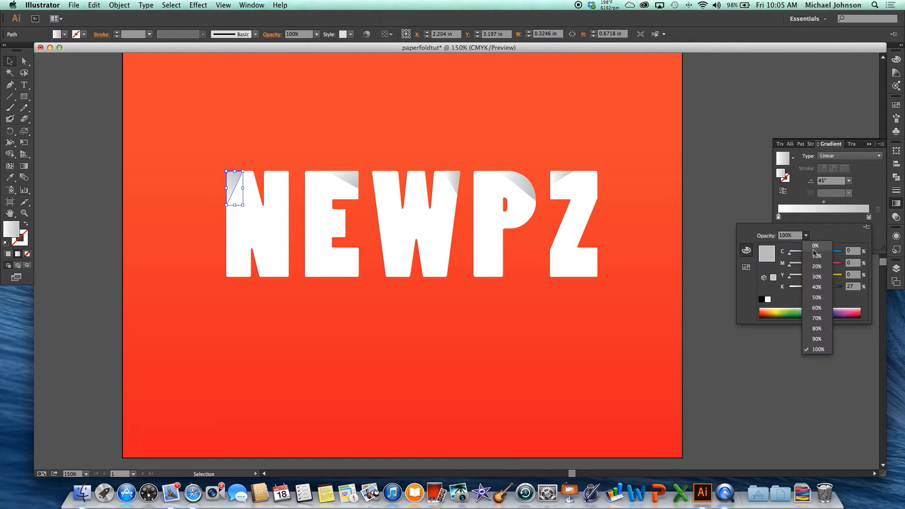
{"action": "left_click", "coordinate": [822, 330]}
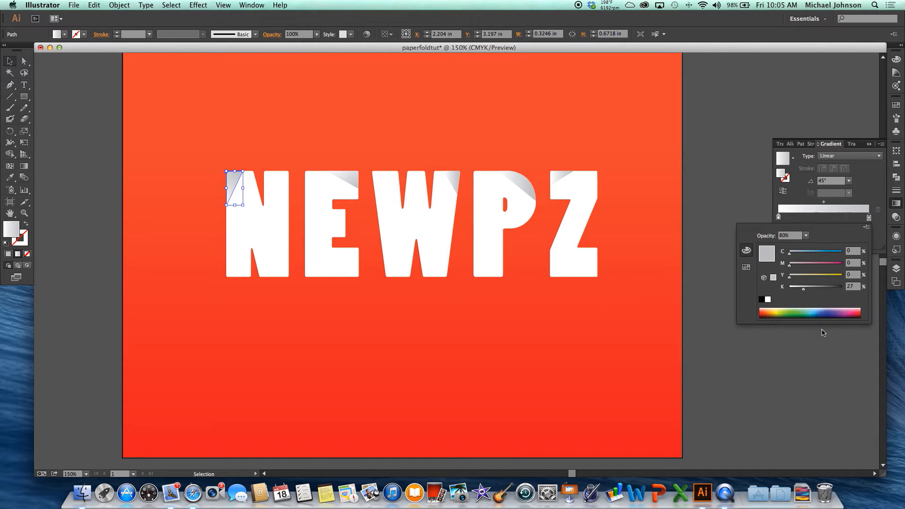
{"action": "left_click", "coordinate": [806, 235]}
{"action": "left_click", "coordinate": [819, 288]}
{"action": "left_click", "coordinate": [806, 236]}
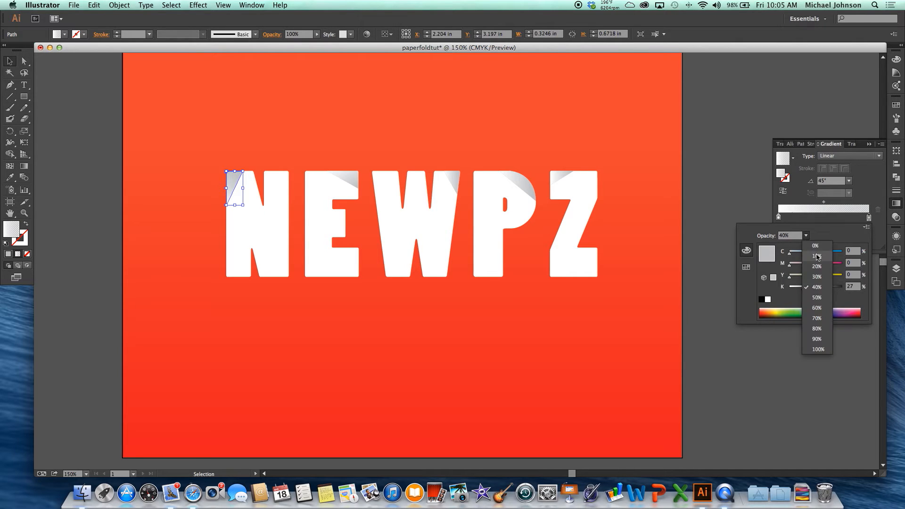
{"action": "left_click", "coordinate": [818, 257]}
{"action": "left_click", "coordinate": [806, 235]}
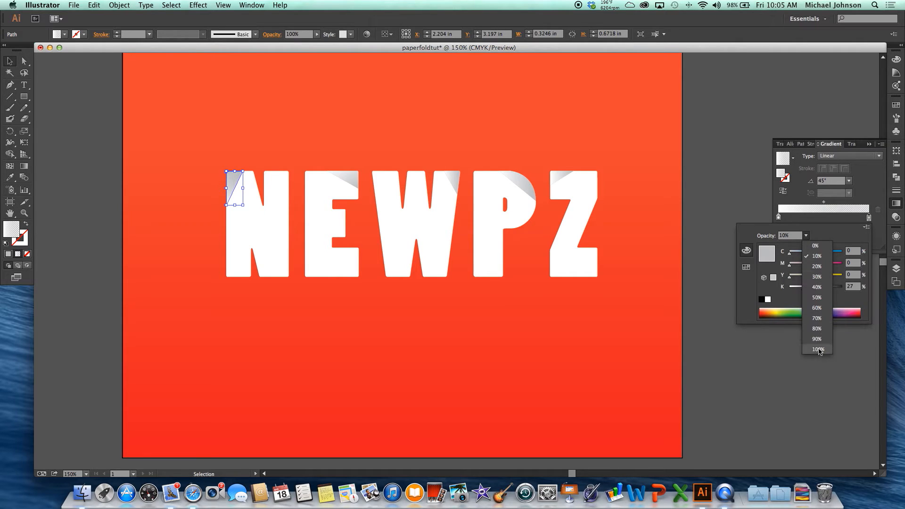
{"action": "left_click", "coordinate": [820, 351]}
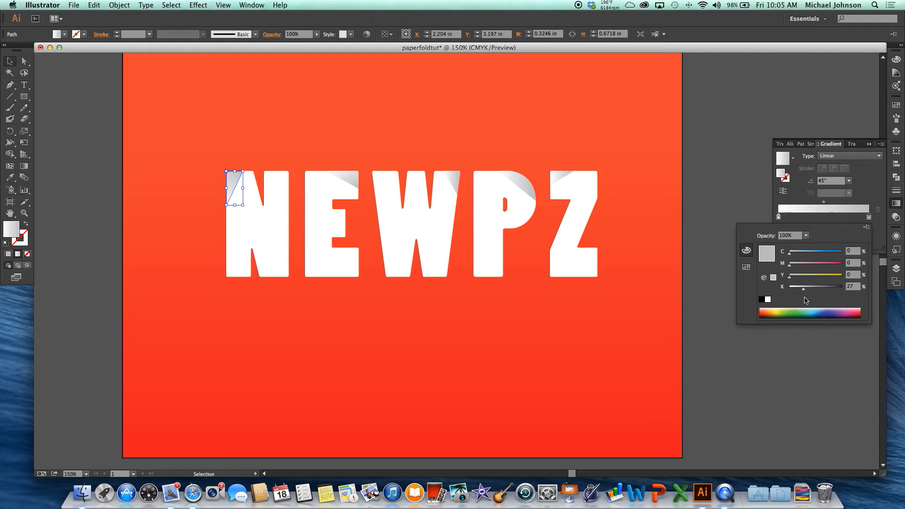
Lighten the end stop of the N corner's gradient by lowering its black value, and deselect the piece.
{"action": "left_click_drag", "start_coordinate": [805, 290], "coordinate": [797, 291]}
{"action": "left_click", "coordinate": [698, 235]}
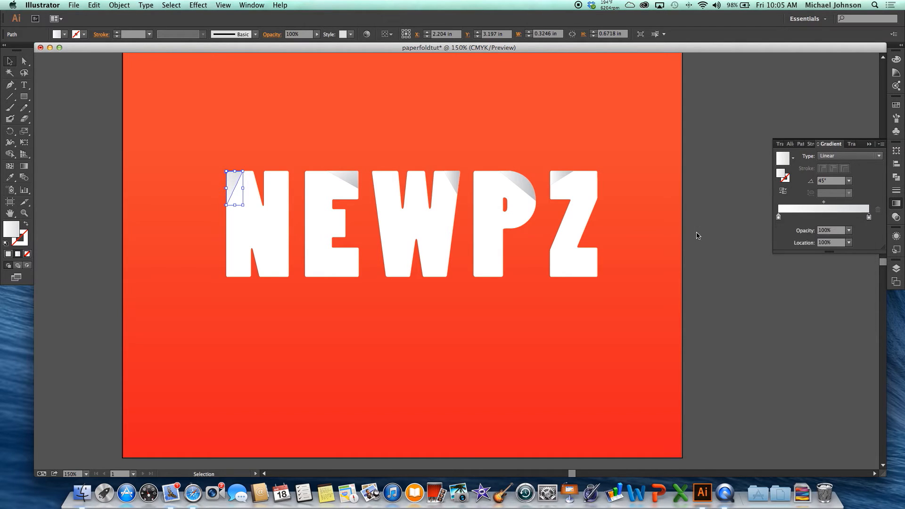
{"action": "left_click", "coordinate": [701, 234]}
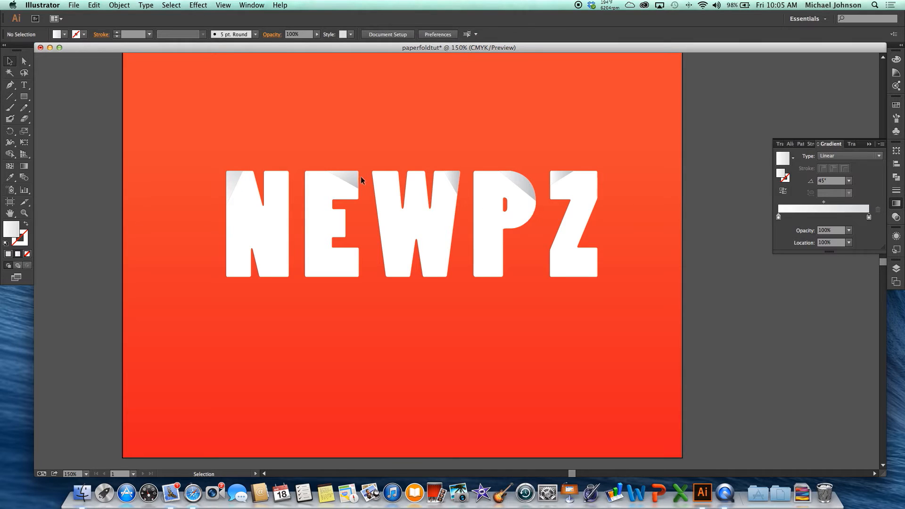
Copy the N corner's lighter gradient onto the E's corner piece with the Eyedropper.
{"action": "left_click", "coordinate": [349, 180]}
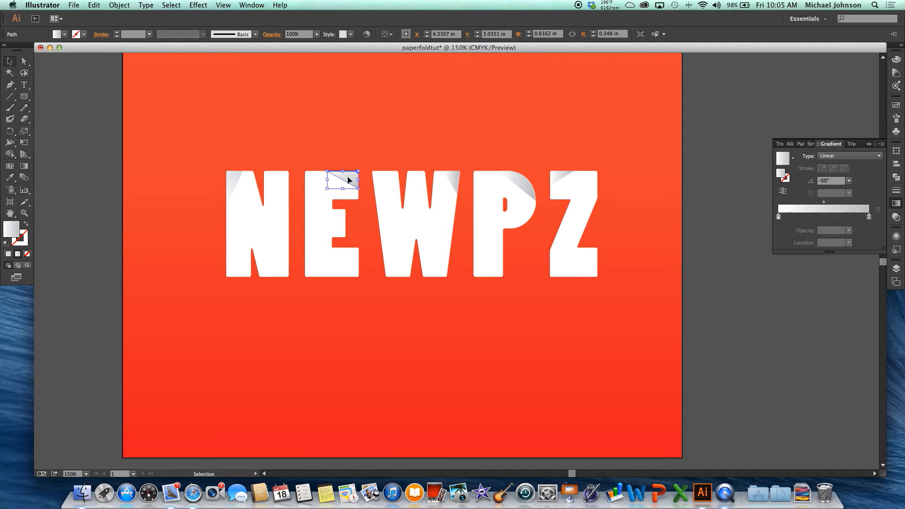
{"action": "left_click", "coordinate": [9, 178]}
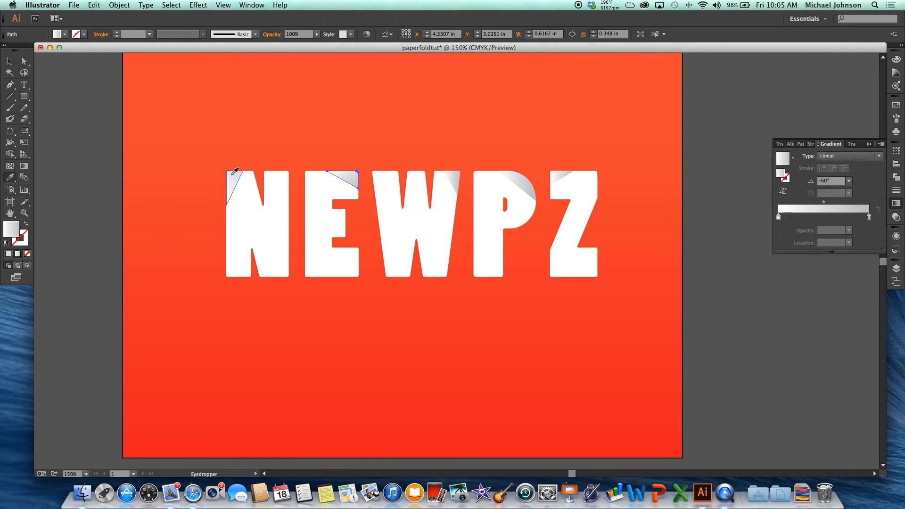
{"action": "left_click", "coordinate": [235, 173]}
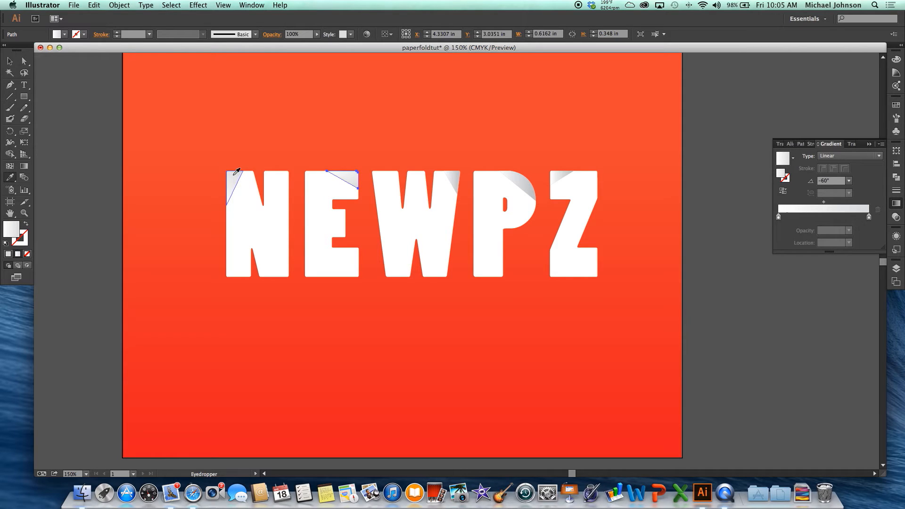
{"action": "left_click", "coordinate": [9, 61]}
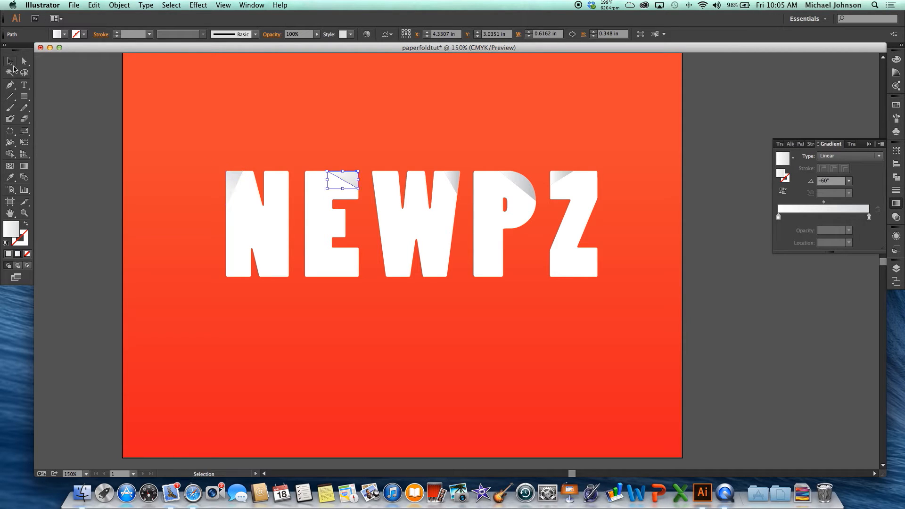
Add the W, P and Z corner pieces to the selection, apply the N corner's gradient with the Eyedropper, and deselect them.
{"action": "left_click", "coordinate": [460, 181], "text": "shift"}
{"action": "left_click", "coordinate": [518, 185], "text": "shift"}
{"action": "left_click", "coordinate": [568, 178], "text": "shift"}
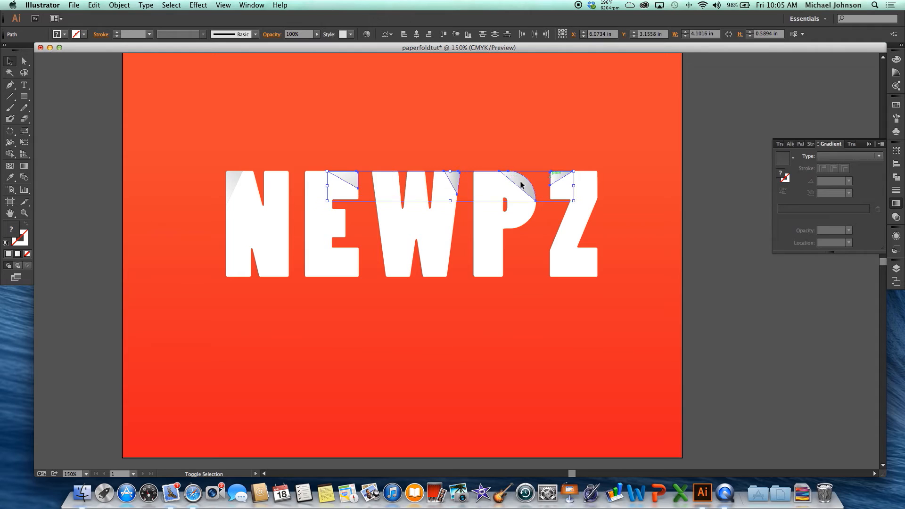
{"action": "left_click", "coordinate": [10, 177]}
{"action": "left_click", "coordinate": [238, 176]}
{"action": "left_click", "coordinate": [9, 61]}
{"action": "left_click", "coordinate": [128, 111]}
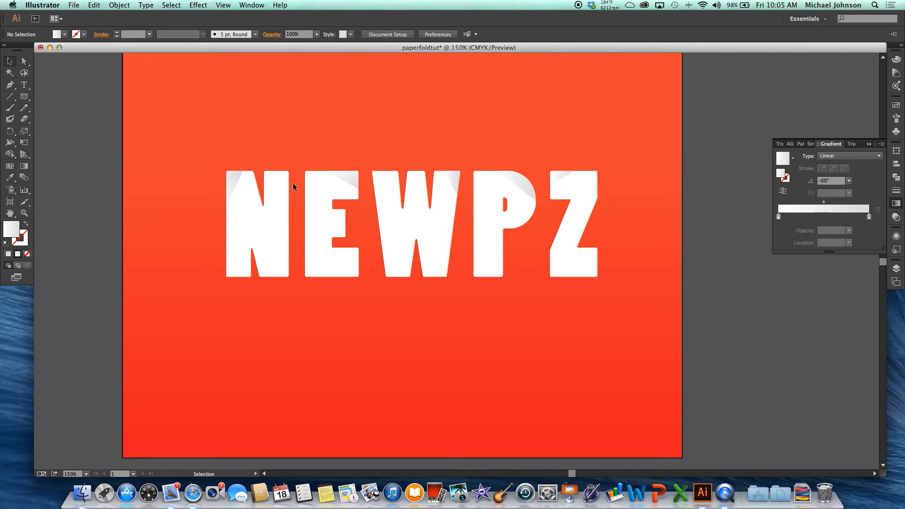
Rotate the N's corner piece 180° so it folds onto the letter, and delete the gray piece left beneath it.
{"action": "scroll", "coordinate": [292, 182], "scroll_direction": "up", "scroll_amount": 1}
{"action": "left_click", "coordinate": [207, 188]}
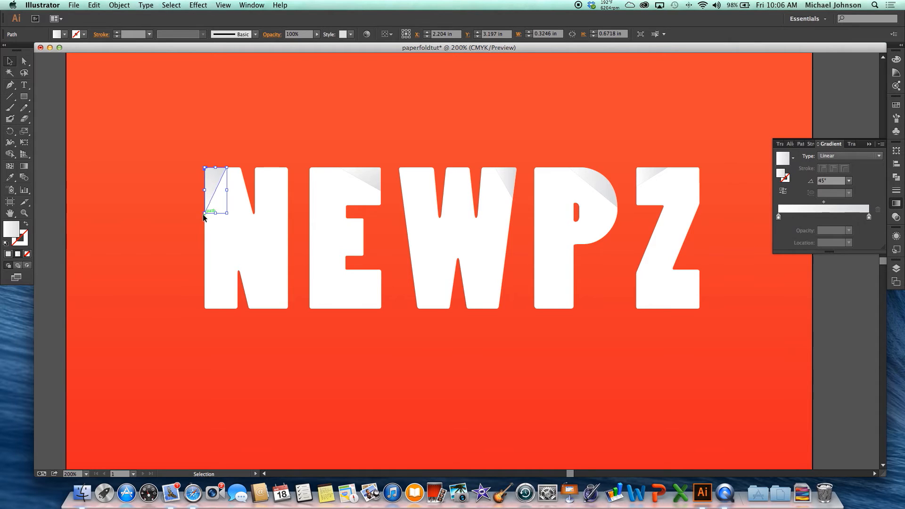
{"action": "left_click_drag", "start_coordinate": [201, 218], "coordinate": [245, 160]}
{"action": "left_click", "coordinate": [213, 149]}
{"action": "left_click", "coordinate": [212, 176]}
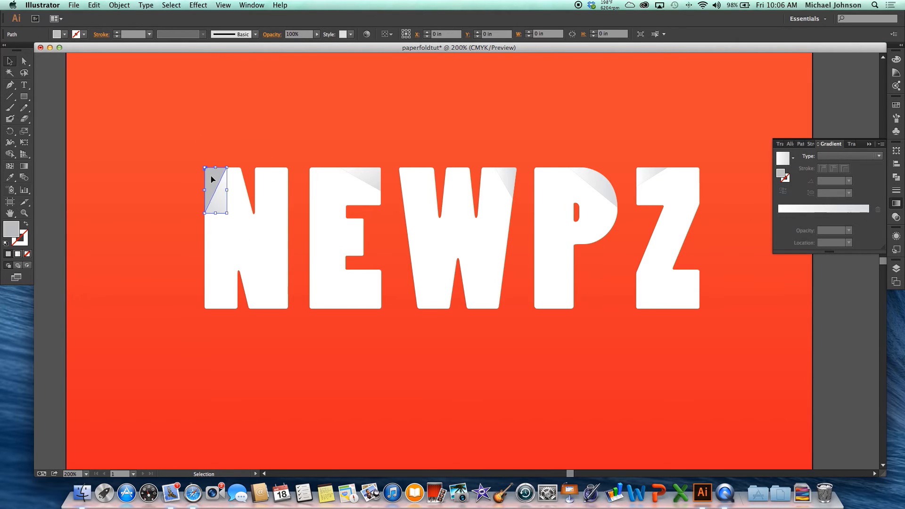
{"action": "key", "text": "Delete"}
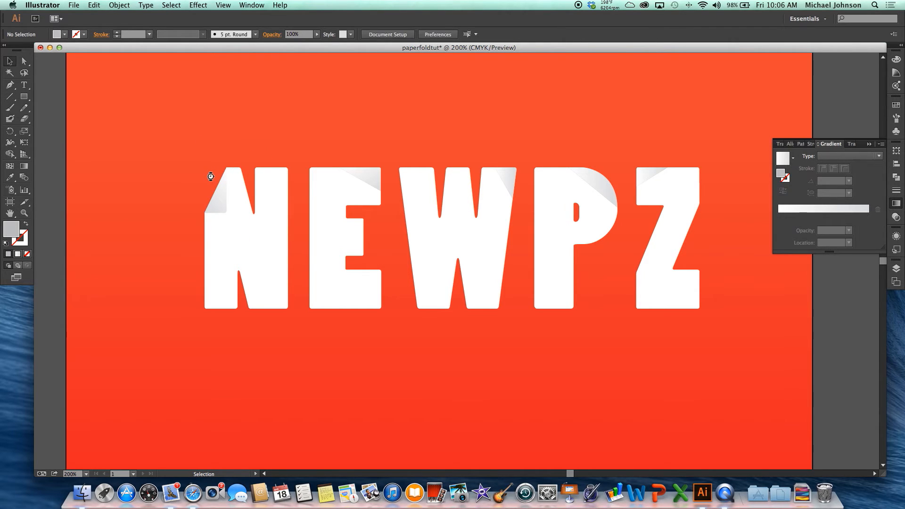
Turn the E's corner piece 180° onto the letter as a fold, and remove the gray piece left at the corner.
{"action": "left_click", "coordinate": [371, 178]}
{"action": "left_click_drag", "start_coordinate": [384, 167], "coordinate": [315, 188]}
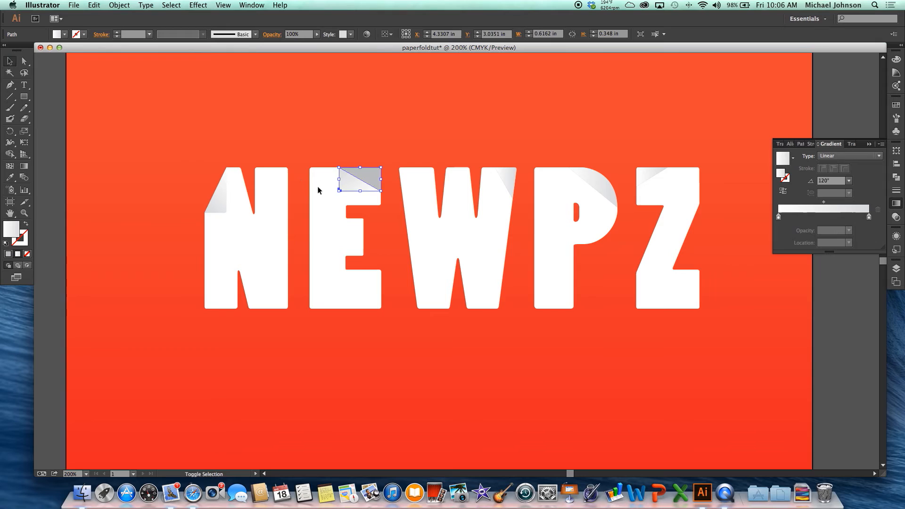
{"action": "left_click", "coordinate": [376, 173]}
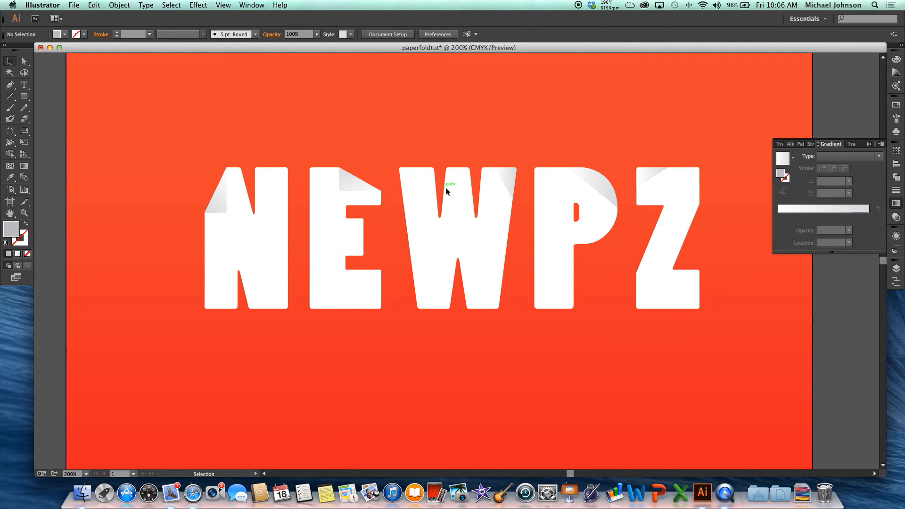
Fold the W's corner piece onto the letter by rotating it 180°, and remove the gray piece left at its outer corner.
{"action": "left_click", "coordinate": [513, 177]}
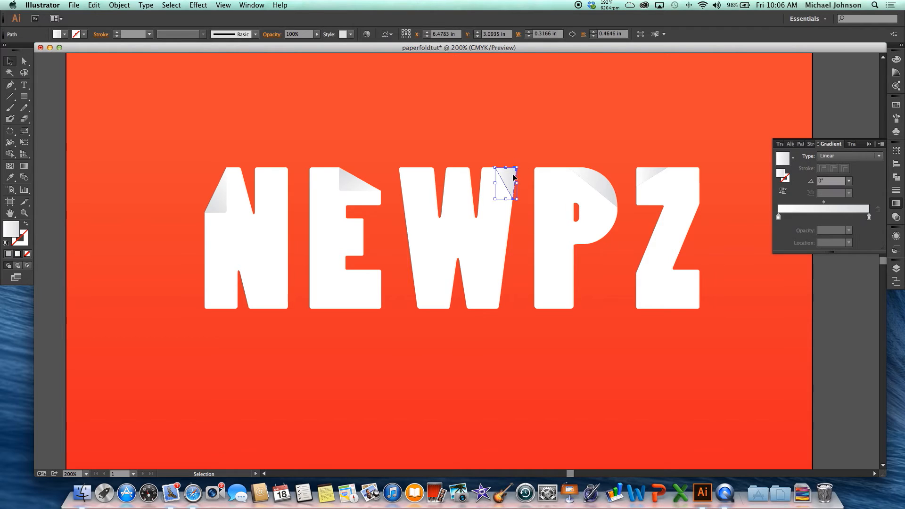
{"action": "left_click_drag", "start_coordinate": [522, 201], "coordinate": [498, 179]}
{"action": "key", "text": "super+z"}
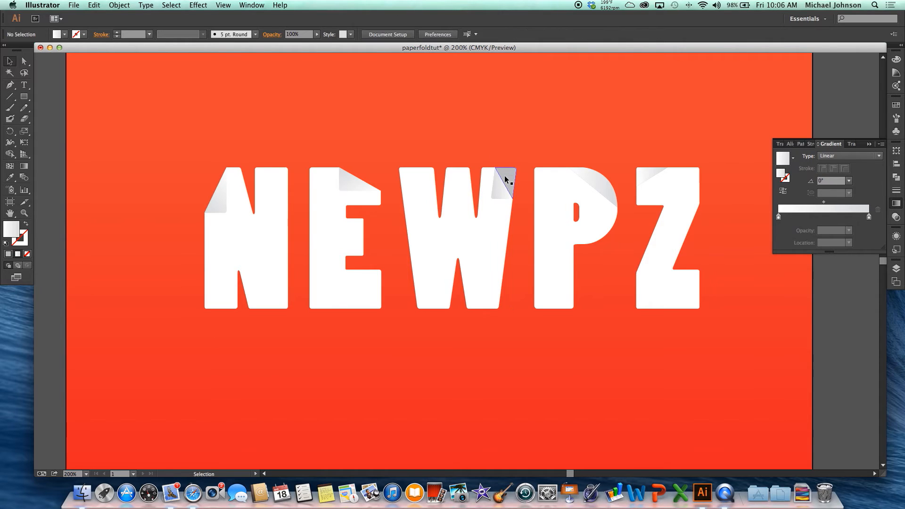
{"action": "key", "text": "shift+super+a"}
{"action": "key", "text": "space"}
{"action": "left_click_drag", "start_coordinate": [520, 185], "coordinate": [424, 197]}
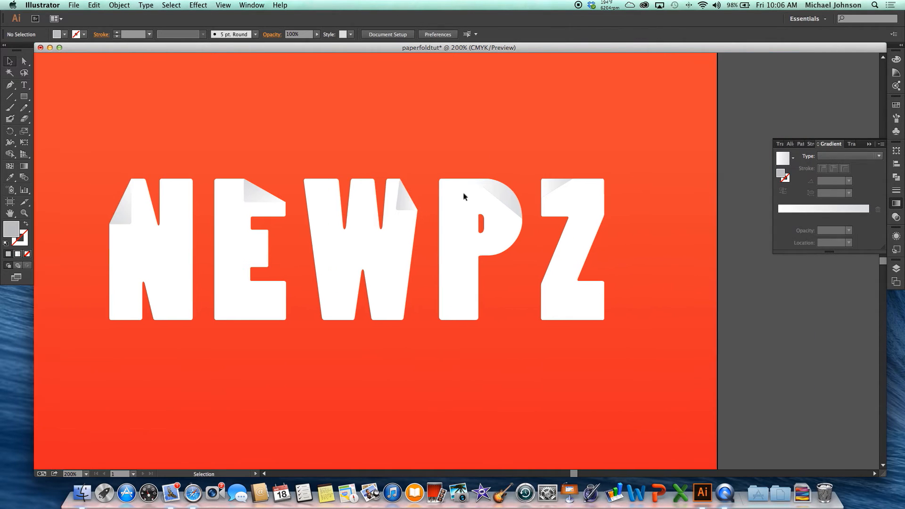
Rotate the P's corner piece 180° onto the letter as a fold, and delete the gray piece left beneath it.
{"action": "left_click", "coordinate": [500, 190]}
{"action": "left_click_drag", "start_coordinate": [523, 223], "coordinate": [459, 158]}
{"action": "key", "text": "shift+super+a"}
{"action": "left_click", "coordinate": [505, 188]}
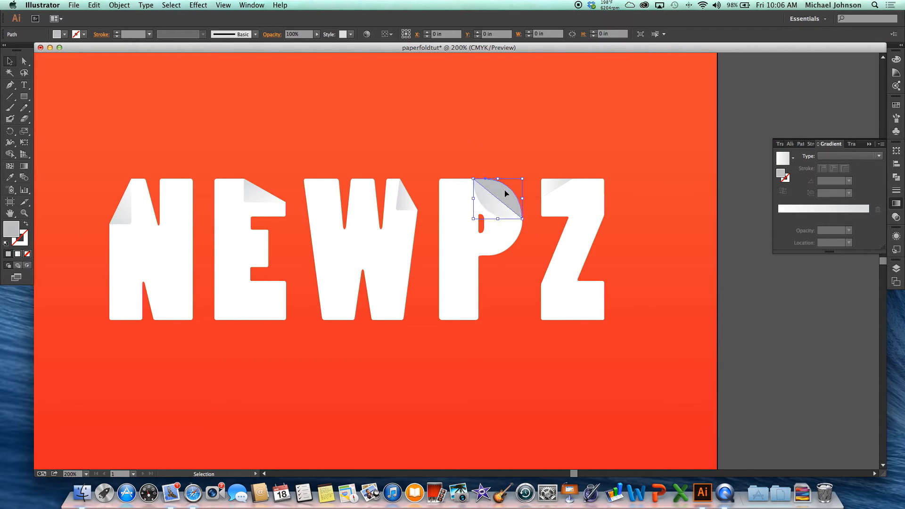
{"action": "key", "text": "Delete"}
Fold the Z's corner piece onto the letter by rotating it 180°, and clear the leftover outer corner.
{"action": "left_click", "coordinate": [557, 188]}
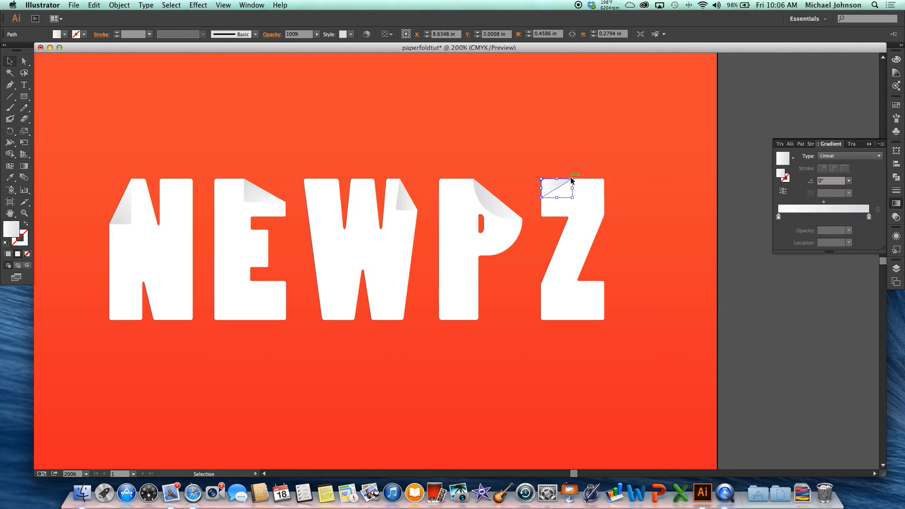
{"action": "left_click_drag", "start_coordinate": [576, 175], "coordinate": [539, 168]}
{"action": "left_click", "coordinate": [540, 168]}
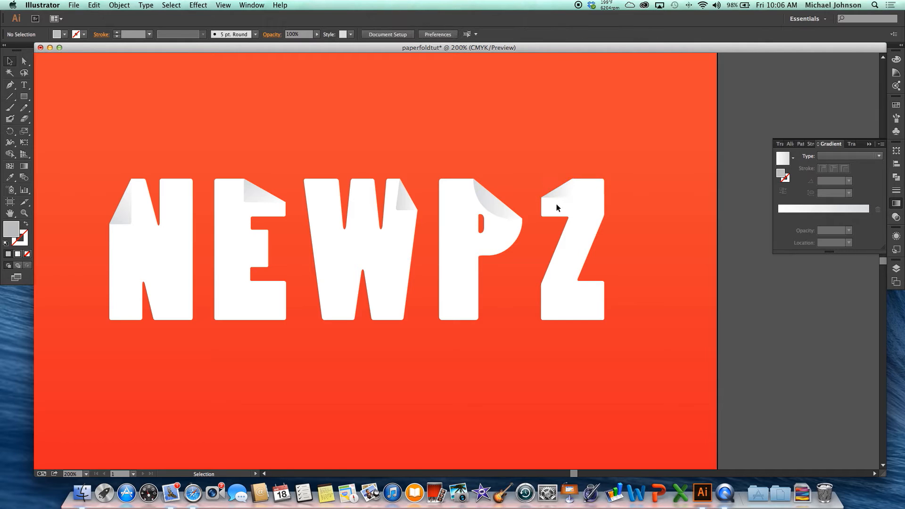
Inspect the folded corners of all the letters up close, from the Z back to the N.
{"action": "scroll", "coordinate": [556, 205], "scroll_direction": "up", "scroll_amount": 1}
{"action": "scroll", "coordinate": [556, 205], "scroll_direction": "up", "scroll_amount": 2}
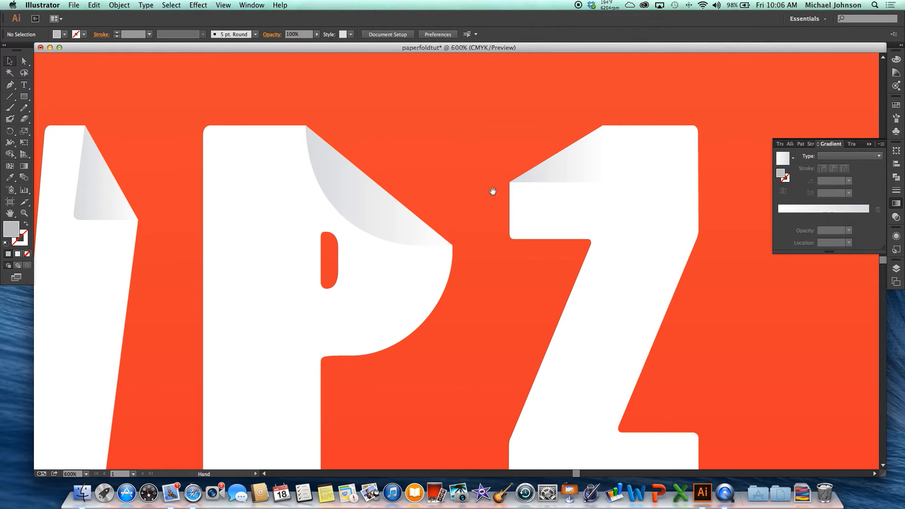
{"action": "left_click_drag", "start_coordinate": [308, 197], "coordinate": [440, 204]}
{"action": "left_click_drag", "start_coordinate": [299, 207], "coordinate": [513, 198]}
{"action": "left_click_drag", "start_coordinate": [247, 202], "coordinate": [427, 189]}
{"action": "left_click_drag", "start_coordinate": [331, 190], "coordinate": [550, 196]}
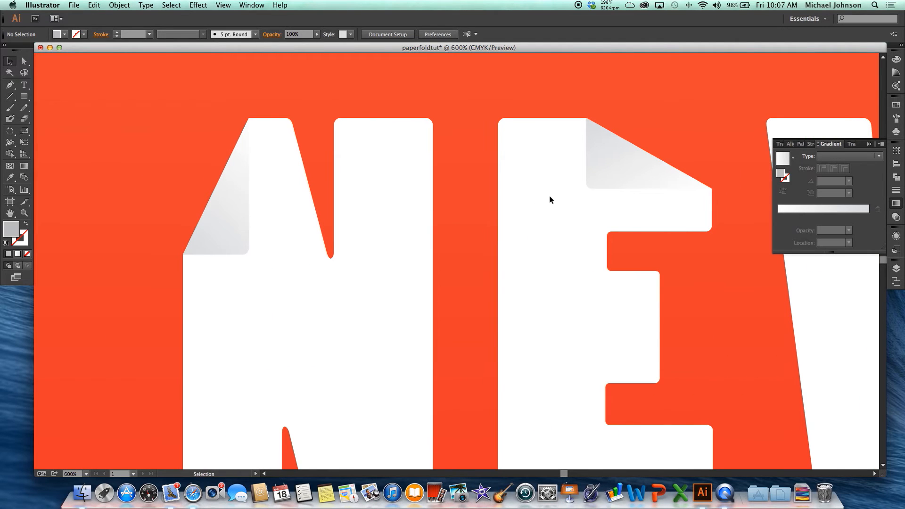
{"action": "key", "text": "super+minus"}
{"action": "key", "text": "super+minus"}
{"action": "key", "text": "super+minus"}
{"action": "left_click_drag", "start_coordinate": [550, 196], "coordinate": [369, 206]}
Apply an Arch warp to the N's fold with a horizontal bend of 81%, and deselect it.
{"action": "left_click", "coordinate": [184, 218]}
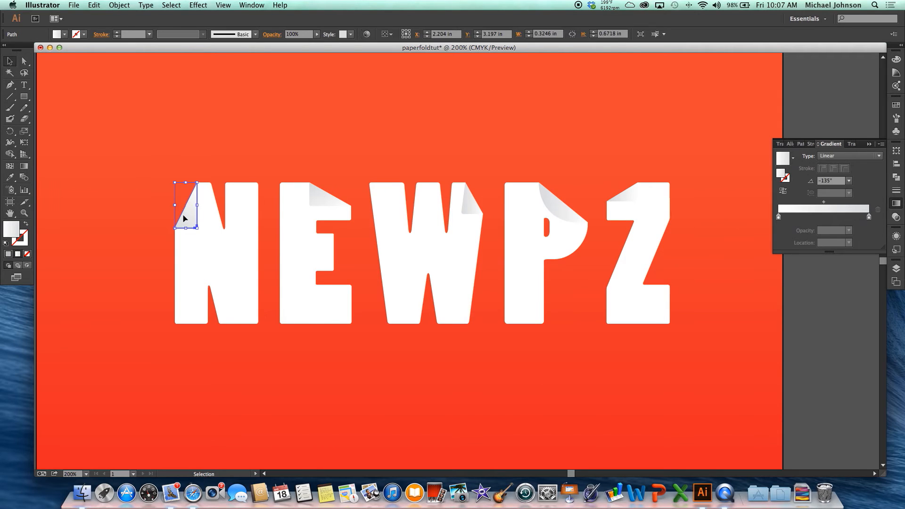
{"action": "left_click", "coordinate": [198, 5]}
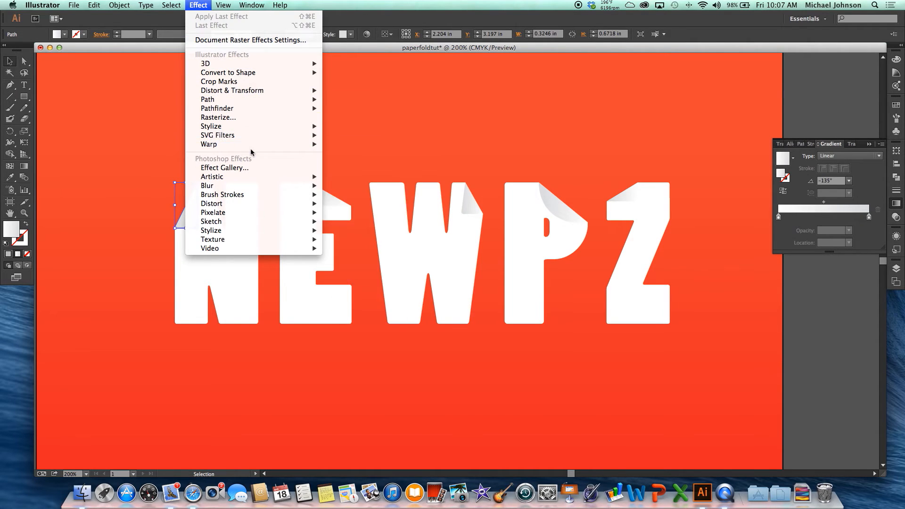
{"action": "mouse_move", "coordinate": [256, 146]}
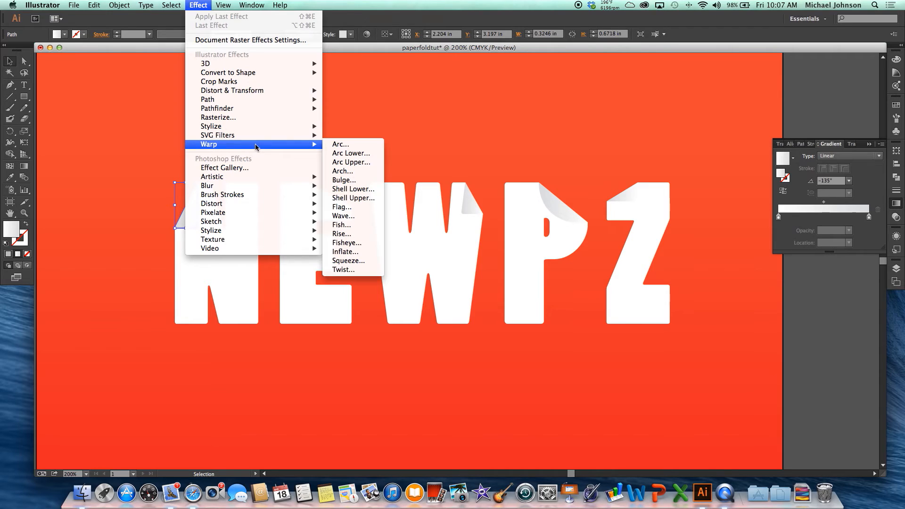
{"action": "left_click", "coordinate": [348, 171]}
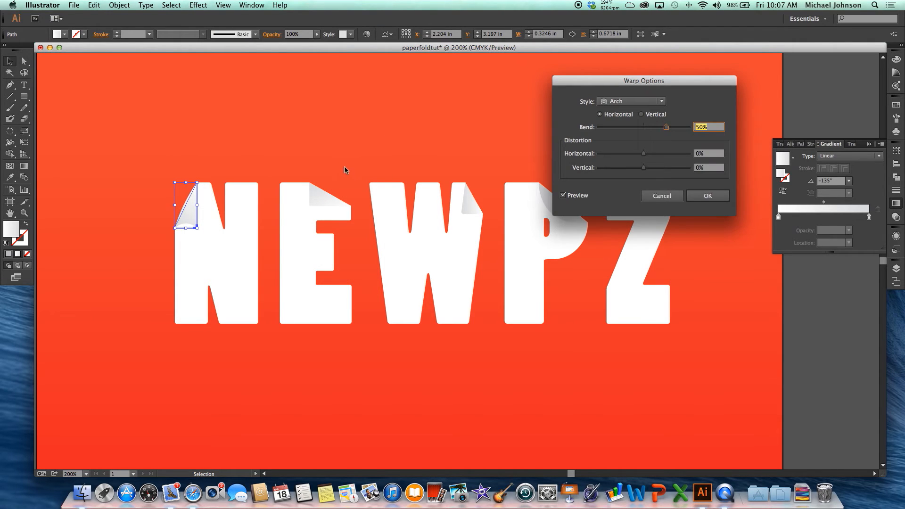
{"action": "mouse_move", "coordinate": [666, 127]}
{"action": "left_mouse_down"}
{"action": "mouse_move", "coordinate": [650, 130]}
{"action": "mouse_move", "coordinate": [682, 132]}
{"action": "left_mouse_up"}
{"action": "left_click", "coordinate": [703, 200]}
{"action": "left_click", "coordinate": [361, 159]}
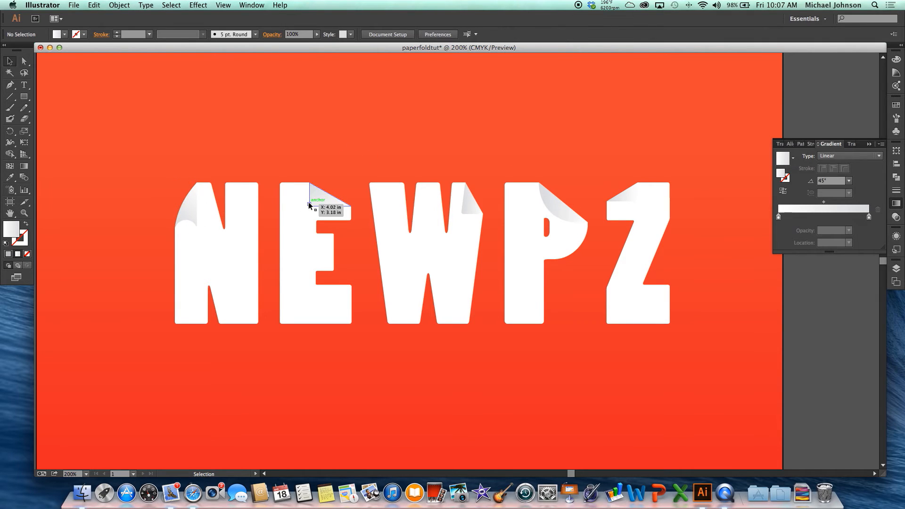
Curl the E's fold with an Arch warp at a 34% horizontal bend, and deselect it.
{"action": "left_click", "coordinate": [315, 189]}
{"action": "left_click", "coordinate": [198, 5]}
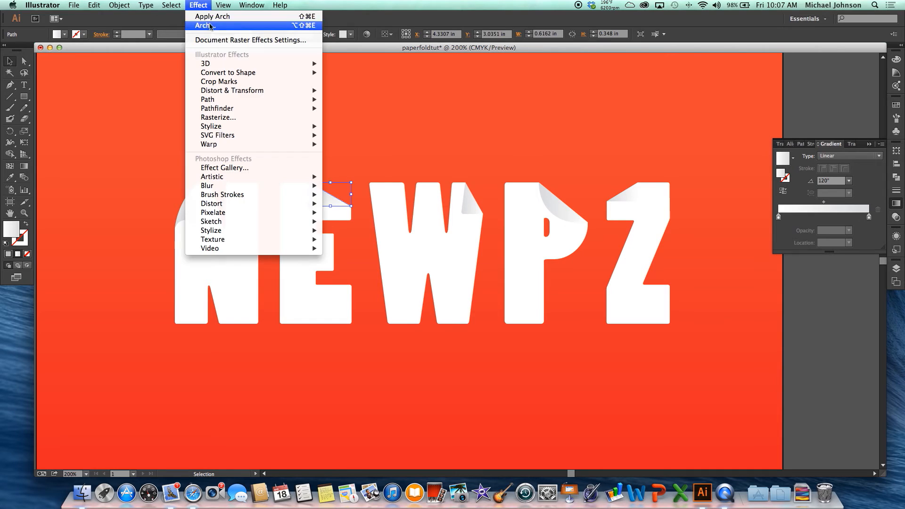
{"action": "left_click", "coordinate": [221, 32]}
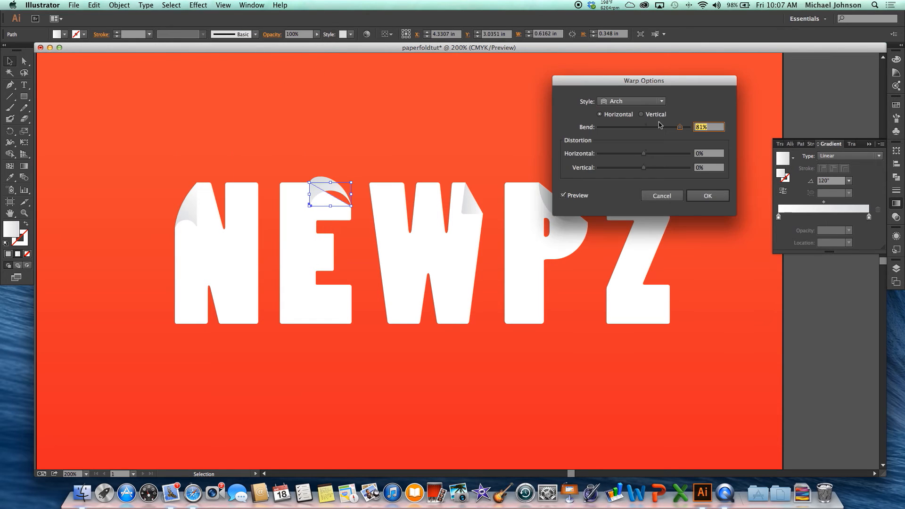
{"action": "left_click_drag", "start_coordinate": [679, 131], "coordinate": [660, 131]}
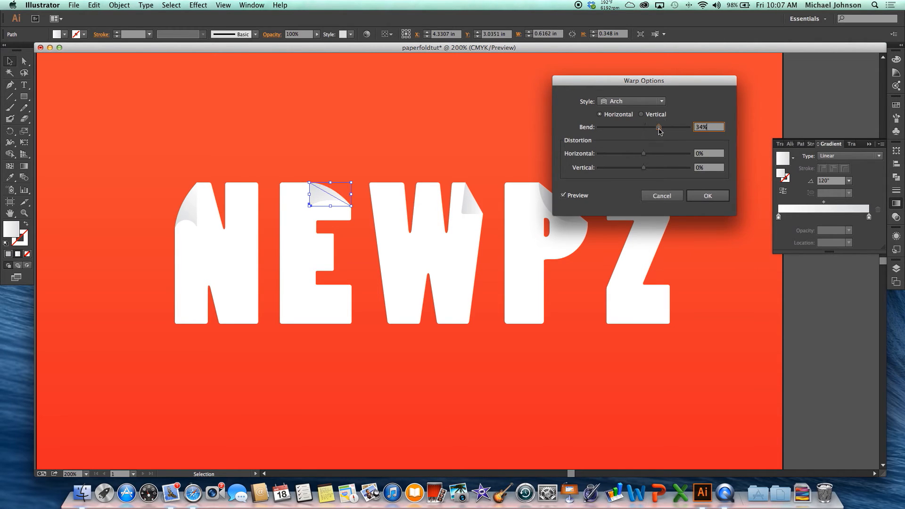
{"action": "left_click", "coordinate": [708, 196]}
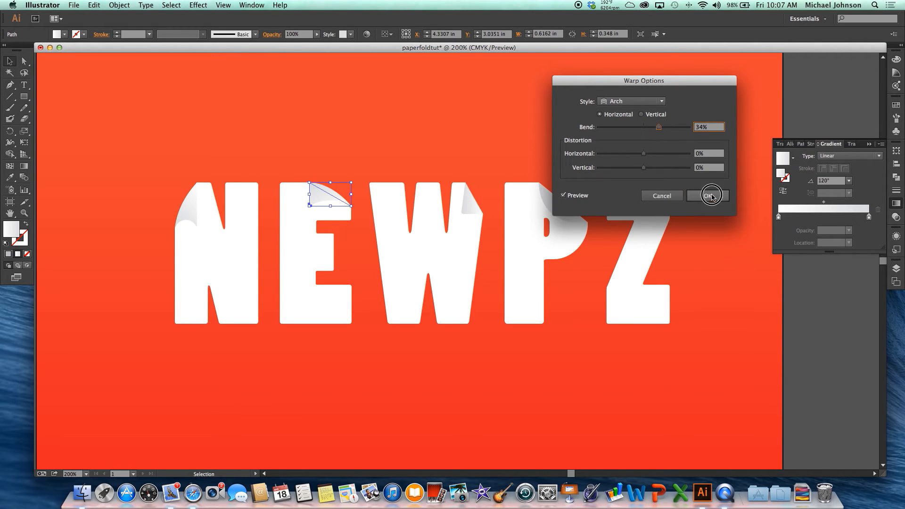
{"action": "left_click", "coordinate": [492, 156]}
Give the W's fold an Arch warp set to vertical with a bend of -28%.
{"action": "left_click", "coordinate": [467, 198]}
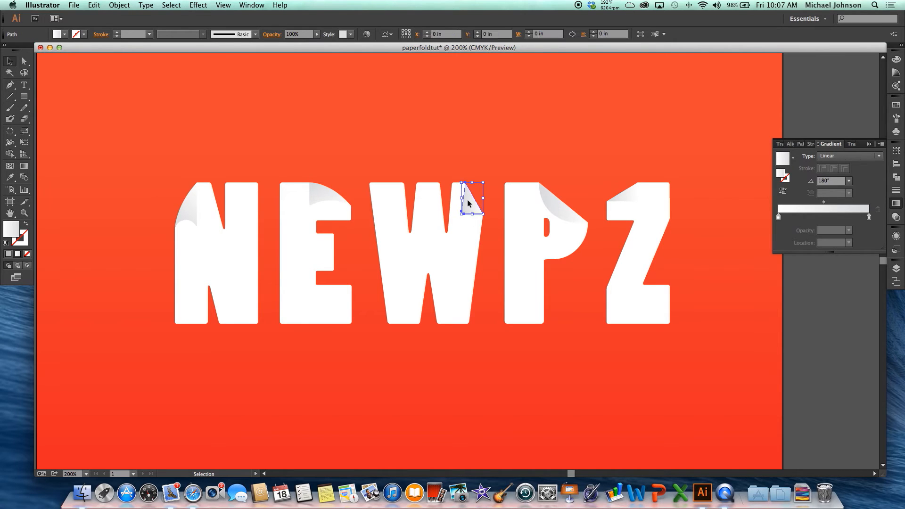
{"action": "left_click", "coordinate": [193, 6]}
{"action": "left_click", "coordinate": [238, 25]}
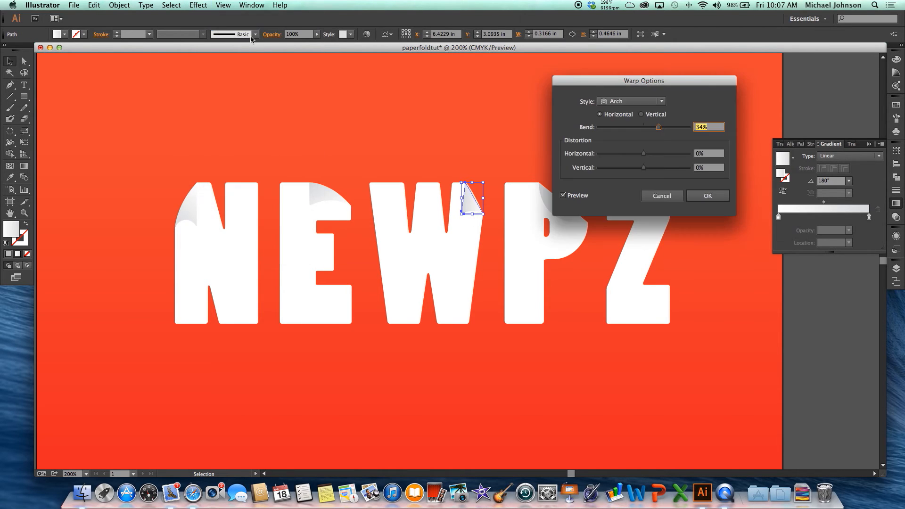
{"action": "left_click_drag", "start_coordinate": [659, 128], "coordinate": [672, 132]}
{"action": "left_click_drag", "start_coordinate": [664, 131], "coordinate": [662, 133]}
{"action": "left_click", "coordinate": [641, 114]}
{"action": "left_click", "coordinate": [659, 128]}
{"action": "left_click_drag", "start_coordinate": [659, 131], "coordinate": [631, 130]}
{"action": "left_click", "coordinate": [707, 196]}
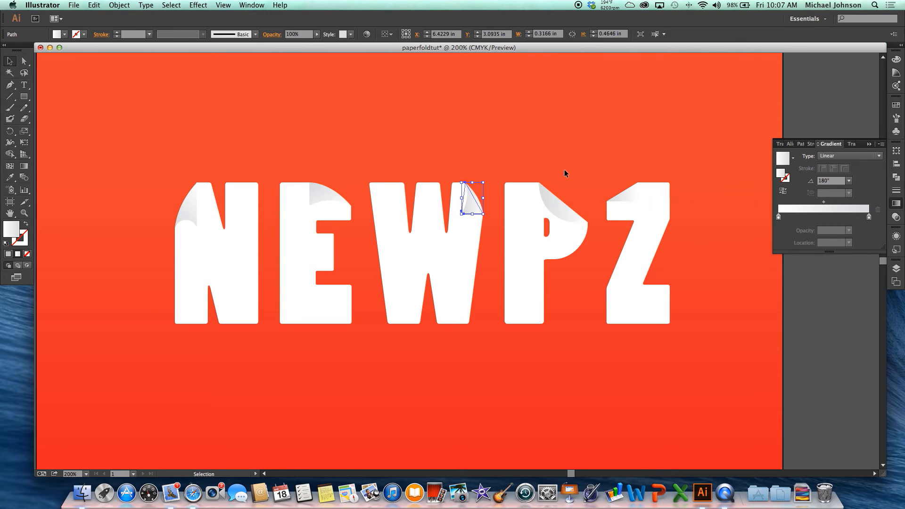
Apply a horizontal Arch warp with a 34% bend to the P's fold, and deselect it.
{"action": "left_click", "coordinate": [567, 208]}
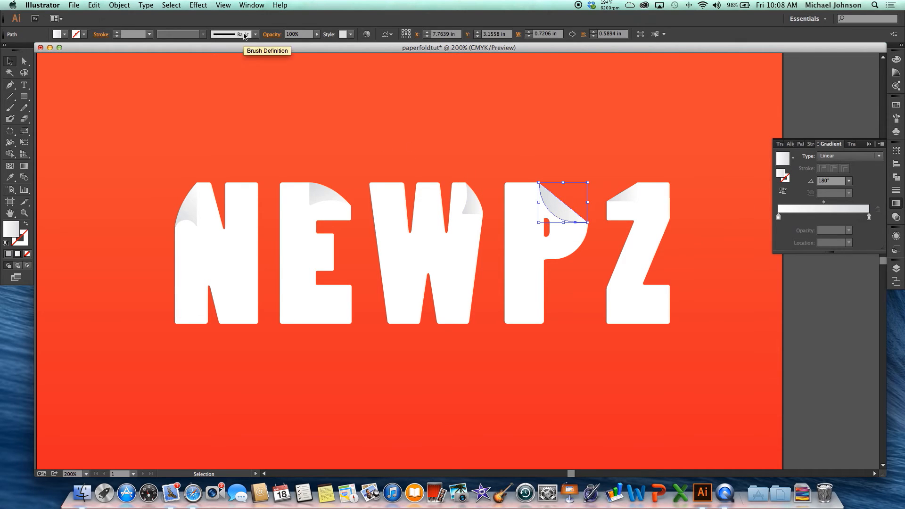
{"action": "left_click", "coordinate": [198, 5]}
{"action": "left_click", "coordinate": [215, 25]}
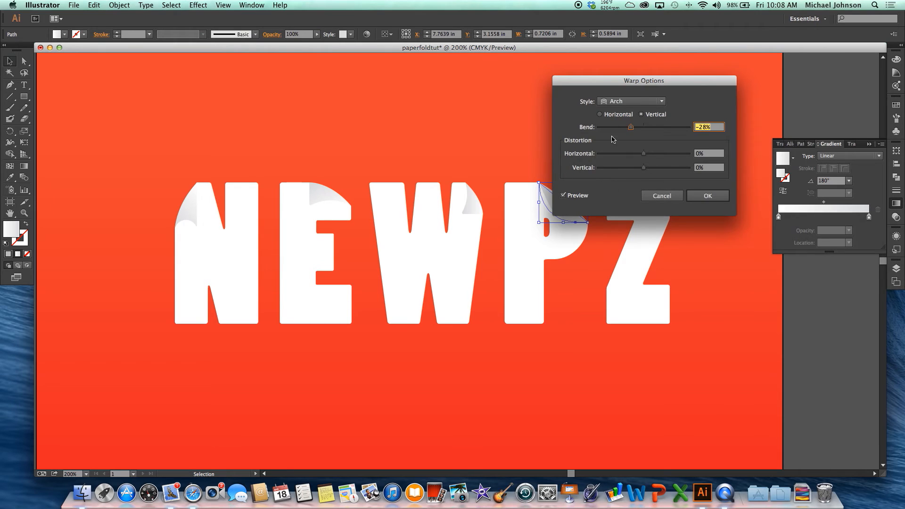
{"action": "left_click_drag", "start_coordinate": [622, 87], "coordinate": [683, 85]}
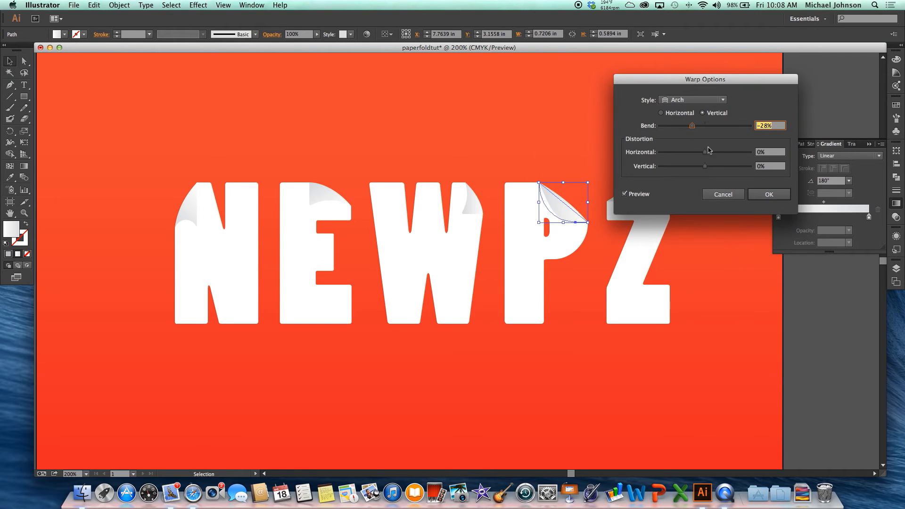
{"action": "left_click_drag", "start_coordinate": [693, 135], "coordinate": [721, 127]}
{"action": "left_click", "coordinate": [662, 114]}
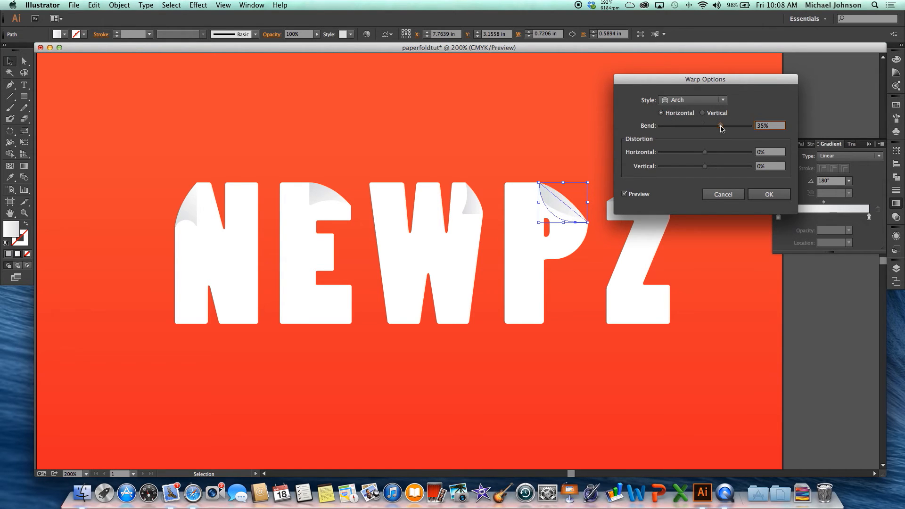
{"action": "left_click", "coordinate": [769, 195]}
{"action": "left_click", "coordinate": [642, 145]}
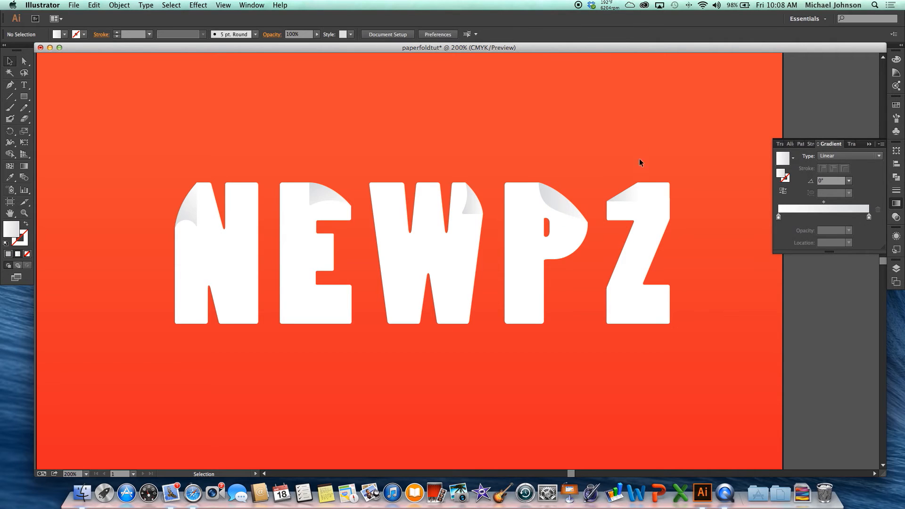
Bend the Z's fold with a horizontal Arch warp of 32%, and deselect it.
{"action": "left_click", "coordinate": [632, 195]}
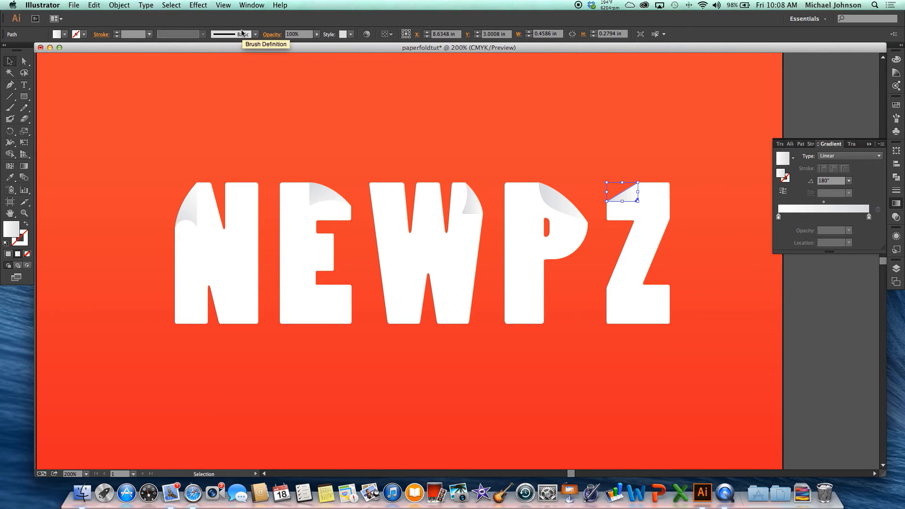
{"action": "left_click", "coordinate": [198, 5]}
{"action": "left_click", "coordinate": [214, 26]}
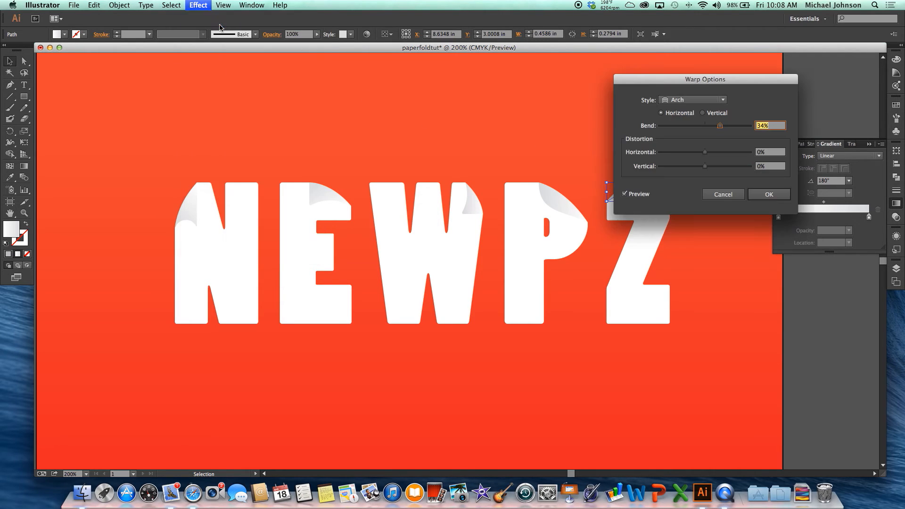
{"action": "left_click_drag", "start_coordinate": [682, 83], "coordinate": [428, 81]}
{"action": "left_click_drag", "start_coordinate": [465, 123], "coordinate": [465, 124]}
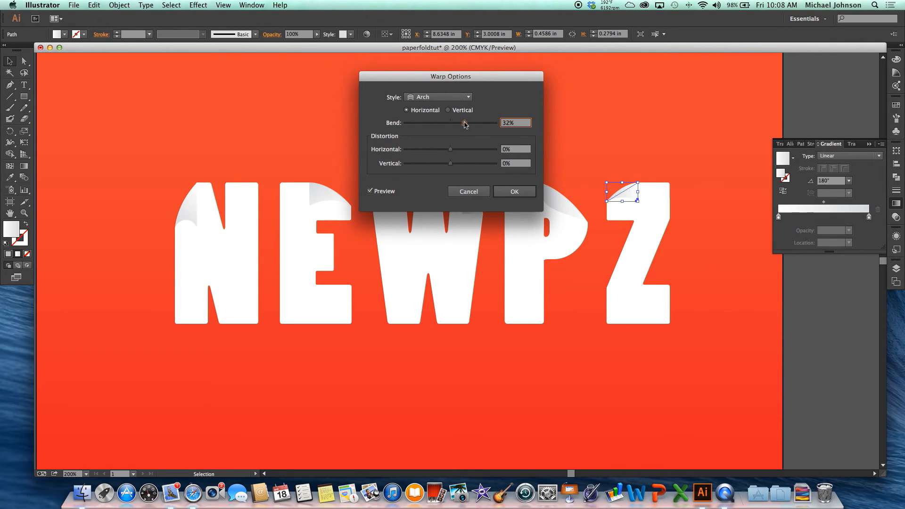
{"action": "left_click", "coordinate": [516, 192]}
{"action": "left_click", "coordinate": [575, 153]}
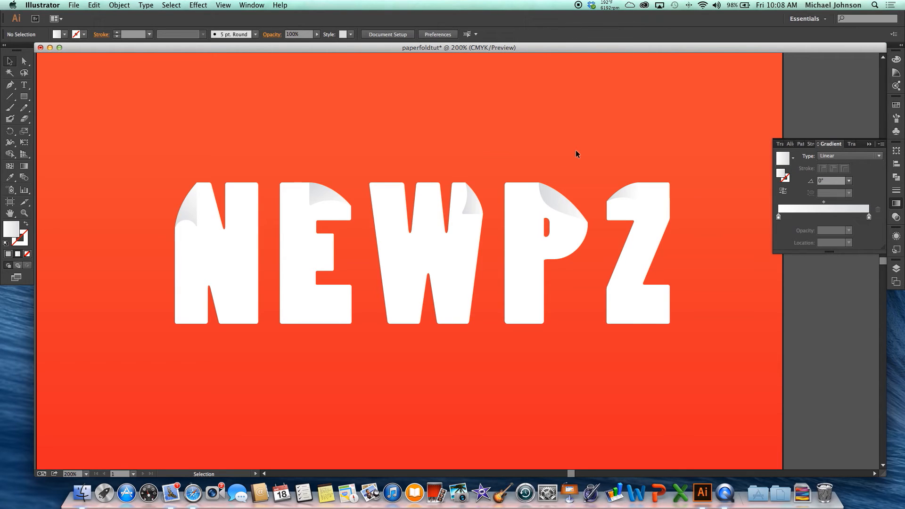
Select the folds of all five letters, expand their appearance, and deselect them.
{"action": "left_click", "coordinate": [193, 209]}
{"action": "left_click", "coordinate": [315, 193], "text": "shift"}
{"action": "left_click", "coordinate": [474, 200], "text": "shift"}
{"action": "left_click", "coordinate": [560, 205], "text": "shift"}
{"action": "left_click", "coordinate": [619, 196], "text": "shift"}
{"action": "left_click", "coordinate": [118, 5]}
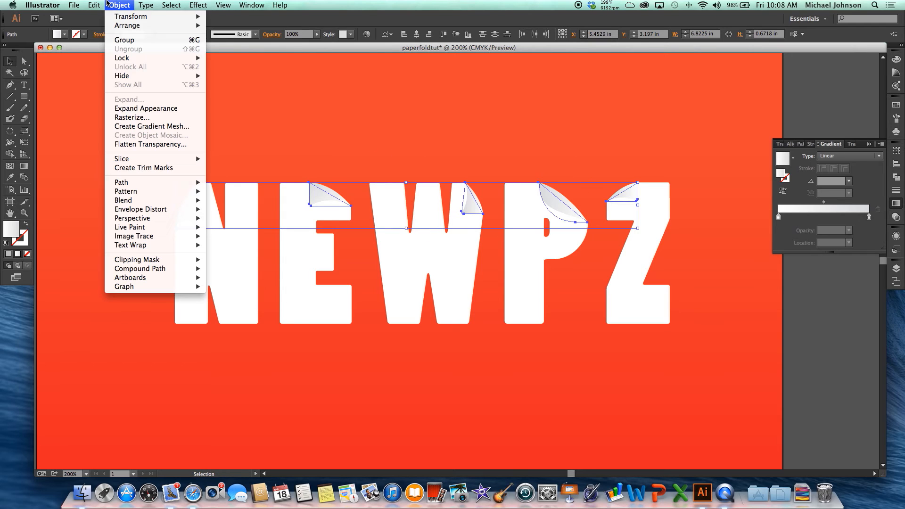
{"action": "left_click", "coordinate": [152, 109]}
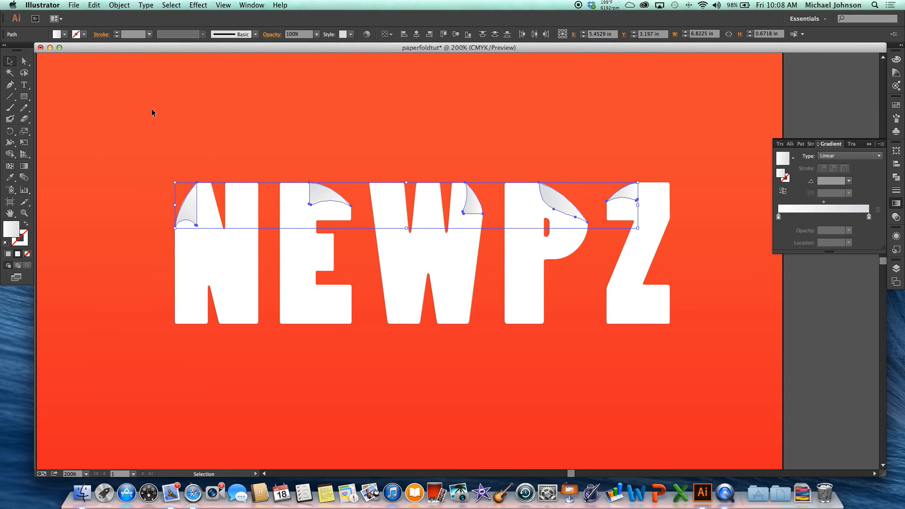
{"action": "left_click", "coordinate": [725, 259]}
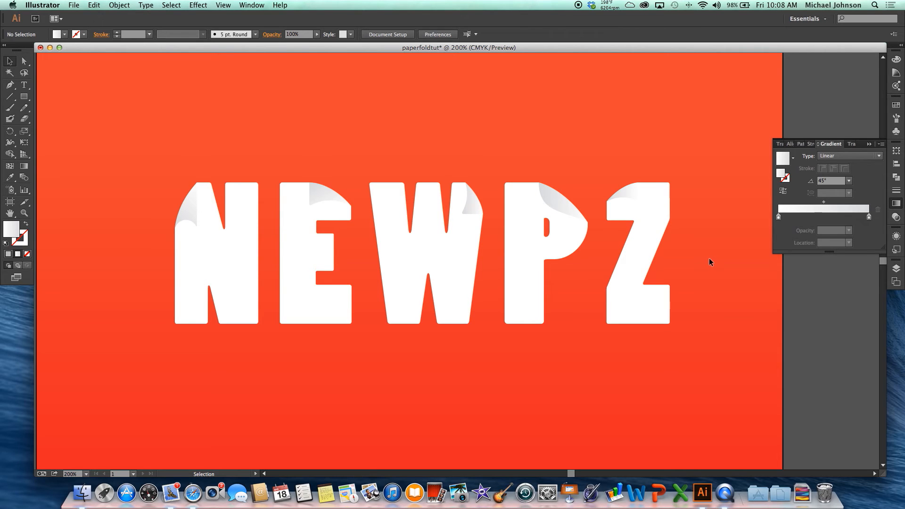
Start a Drop Shadow effect on the N's fold with preview on, and set the blur to 0.1 in.
{"action": "left_click", "coordinate": [186, 203]}
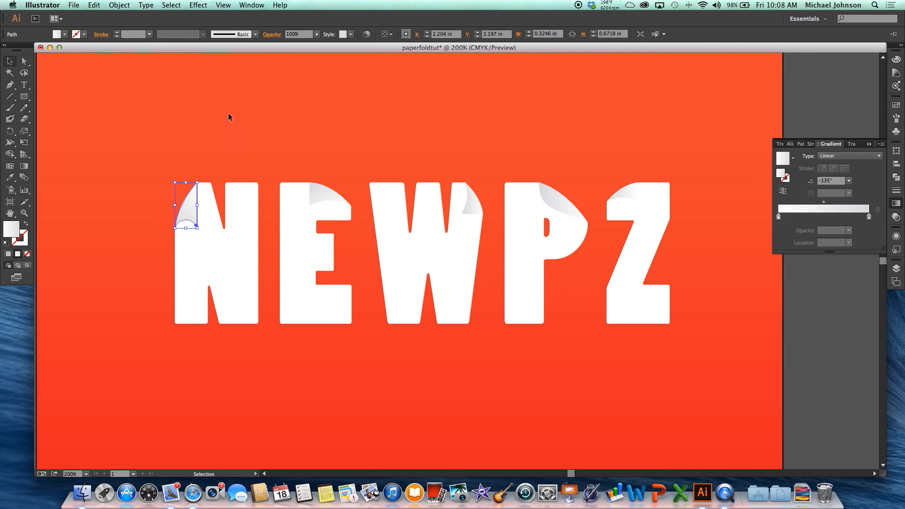
{"action": "left_click", "coordinate": [197, 5]}
{"action": "mouse_move", "coordinate": [254, 130]}
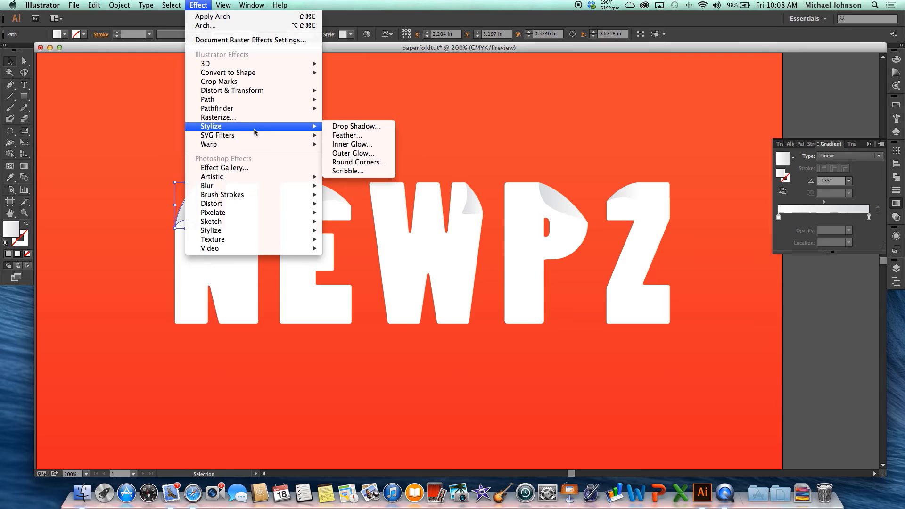
{"action": "left_click", "coordinate": [356, 126]}
{"action": "left_click", "coordinate": [551, 296]}
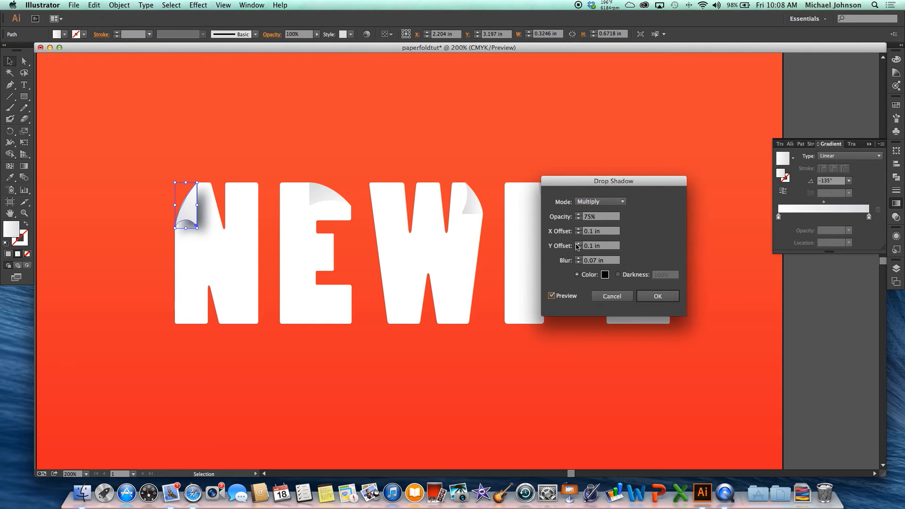
{"action": "left_click", "coordinate": [578, 262]}
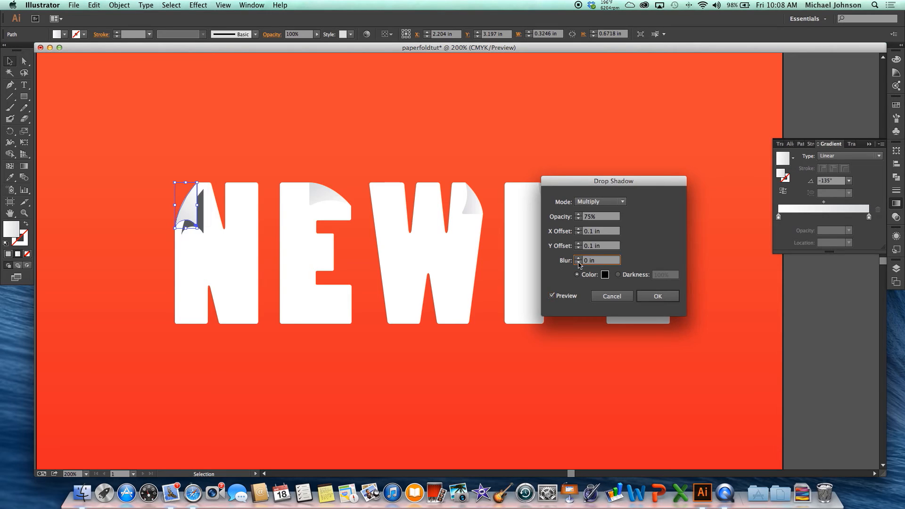
{"action": "left_click", "coordinate": [579, 258]}
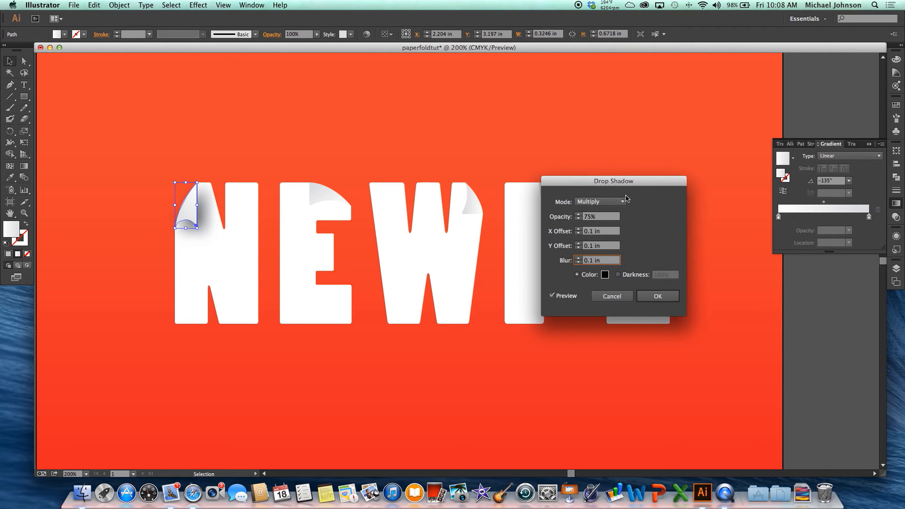
Set the blend mode of the N fold's drop shadow to Normal.
{"action": "left_click", "coordinate": [613, 203]}
{"action": "left_click", "coordinate": [608, 213]}
Try smaller and larger blur values for the N fold's shadow, and return the blur to 0.1 in.
{"action": "left_click", "coordinate": [579, 263]}
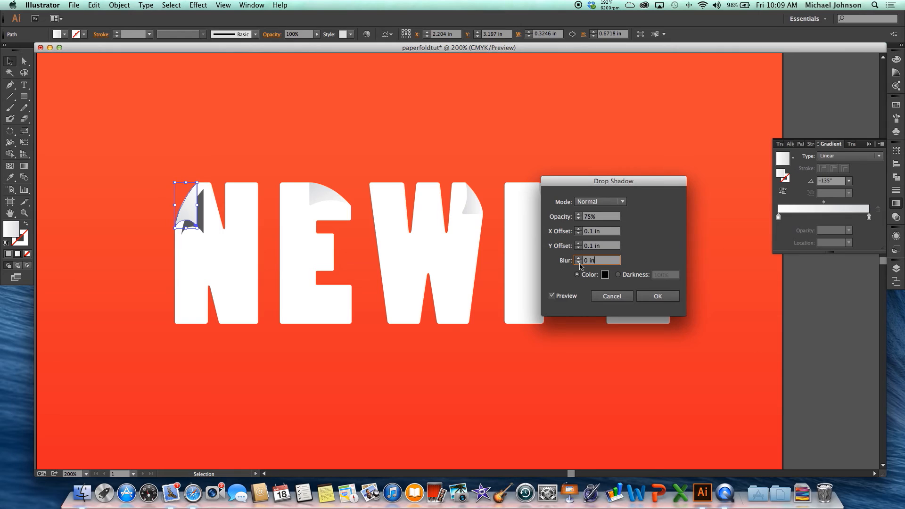
{"action": "left_click", "coordinate": [578, 258]}
{"action": "left_click", "coordinate": [578, 258]}
{"action": "left_click", "coordinate": [578, 258]}
{"action": "left_click", "coordinate": [578, 259]}
{"action": "left_click", "coordinate": [578, 258]}
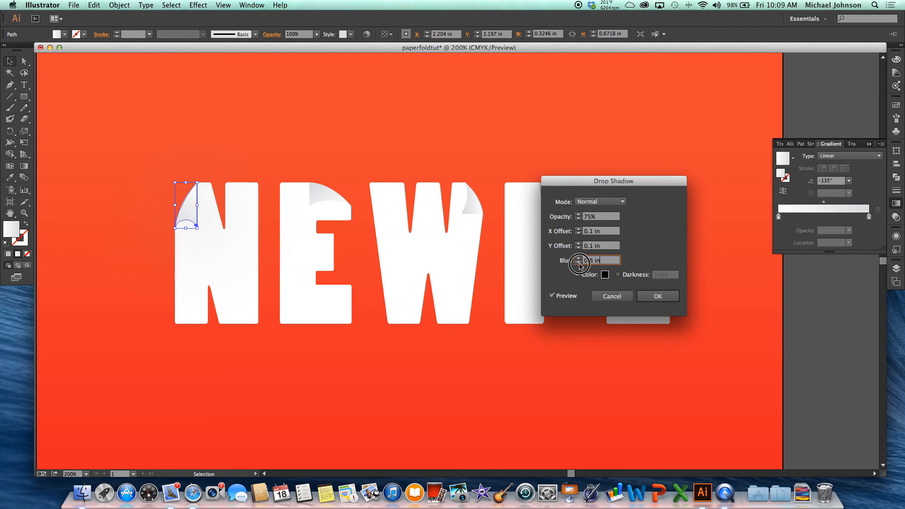
{"action": "left_click", "coordinate": [578, 259]}
{"action": "left_click", "coordinate": [579, 259]}
{"action": "left_click", "coordinate": [578, 263]}
{"action": "left_click", "coordinate": [578, 263]}
{"action": "left_click", "coordinate": [578, 263]}
{"action": "left_click", "coordinate": [578, 263]}
{"action": "left_click", "coordinate": [577, 263]}
{"action": "left_click", "coordinate": [578, 263]}
{"action": "left_click", "coordinate": [578, 263]}
{"action": "left_click", "coordinate": [578, 262]}
{"action": "left_click", "coordinate": [578, 259]}
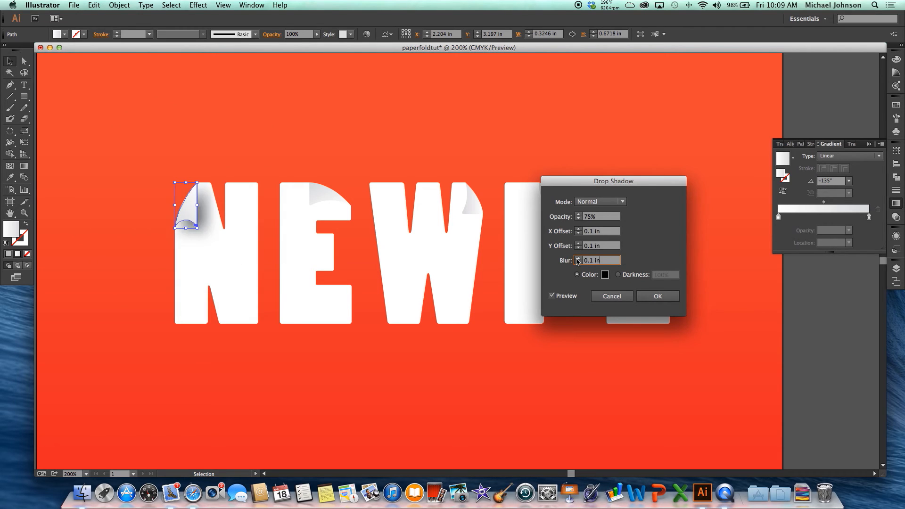
Try larger X offsets for the N fold's shadow, and return the X offset to 0.1 in.
{"action": "left_click", "coordinate": [578, 234]}
{"action": "left_click", "coordinate": [578, 229]}
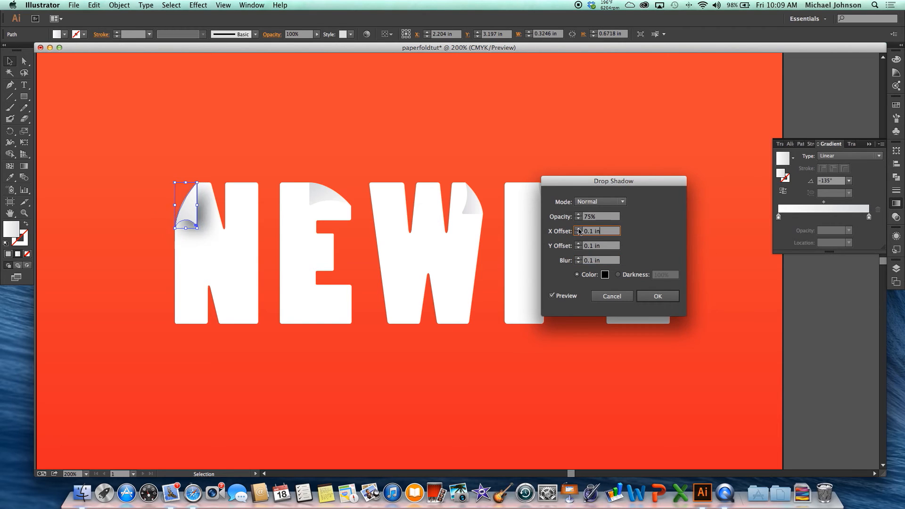
{"action": "left_click", "coordinate": [579, 229]}
{"action": "left_click", "coordinate": [579, 229]}
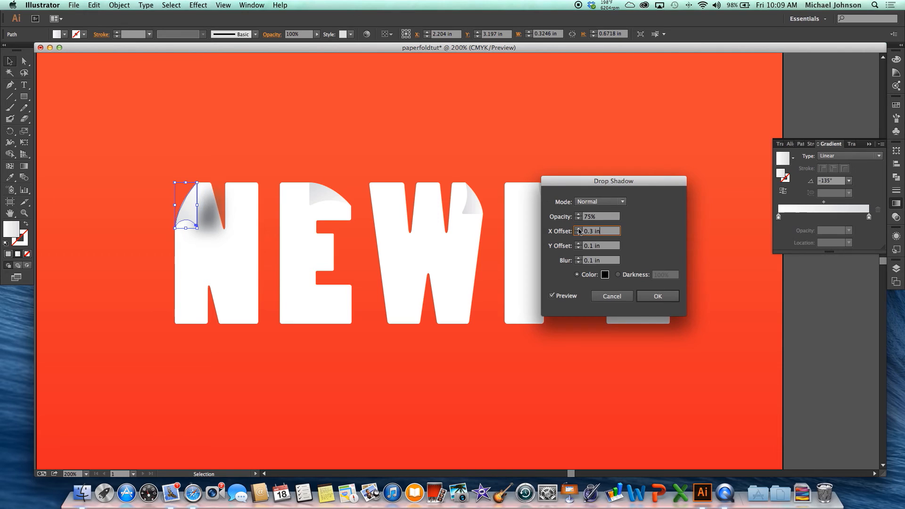
{"action": "left_click", "coordinate": [578, 234]}
{"action": "left_click", "coordinate": [579, 234]}
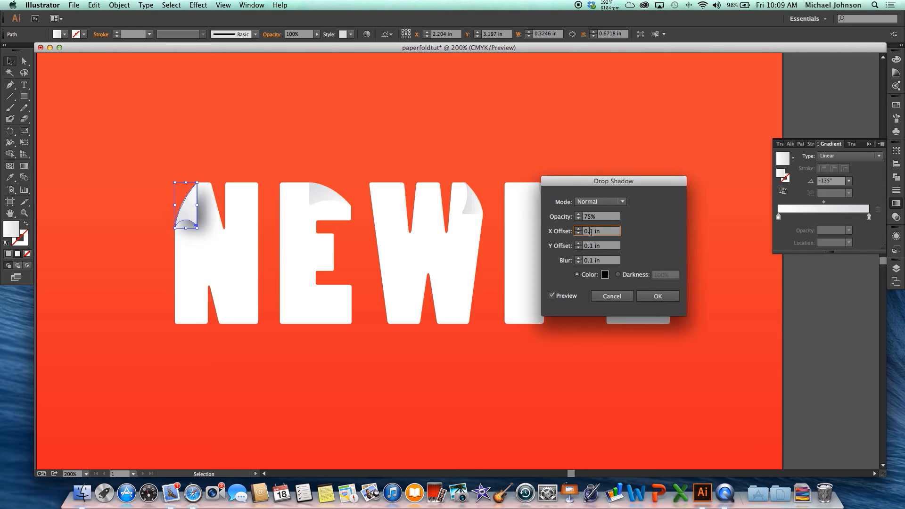
Set the X offset of the N fold's shadow to 0.01 in, and apply the effect.
{"action": "left_click", "coordinate": [590, 231]}
{"action": "type", "text": "01"}
{"action": "left_click", "coordinate": [600, 245]}
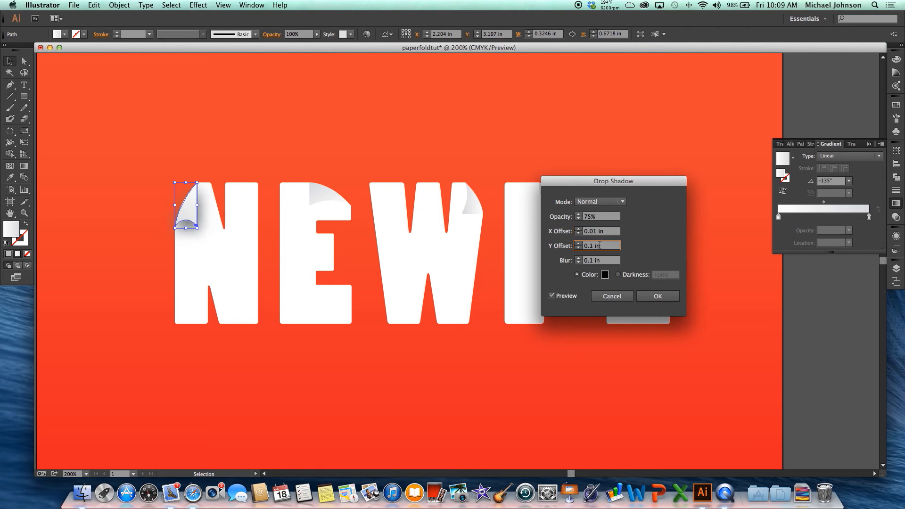
{"action": "left_click", "coordinate": [608, 232]}
{"action": "left_click", "coordinate": [641, 295]}
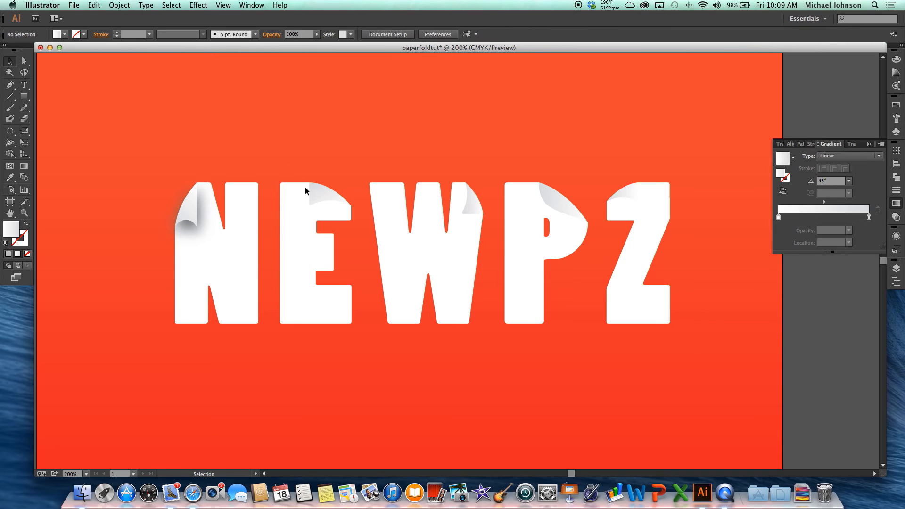
Apply a previewed Drop Shadow to the E's fold with a 0 in X offset, and deselect it.
{"action": "left_click", "coordinate": [322, 197]}
{"action": "left_click", "coordinate": [198, 5]}
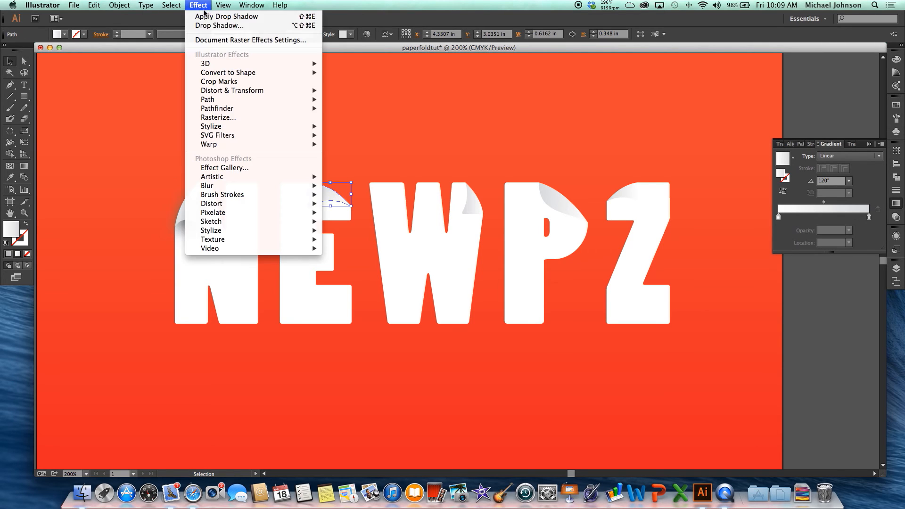
{"action": "left_click", "coordinate": [218, 32]}
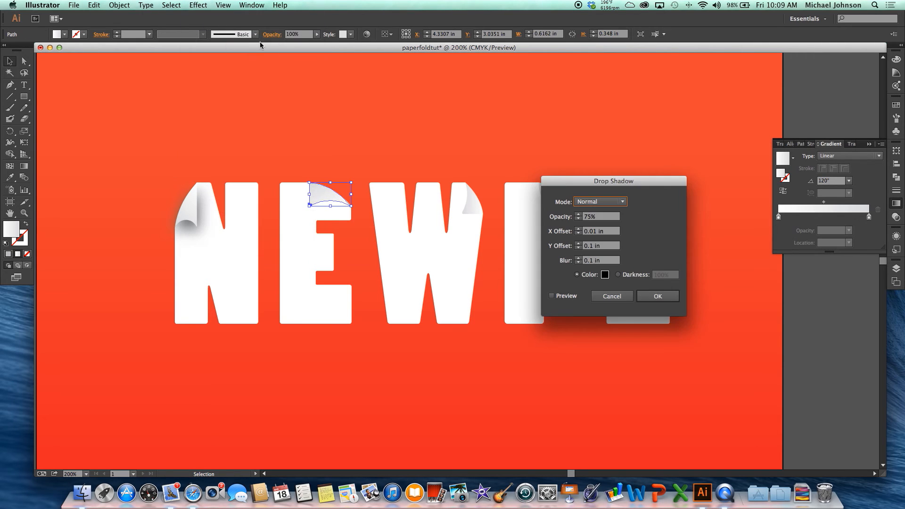
{"action": "left_click", "coordinate": [552, 295]}
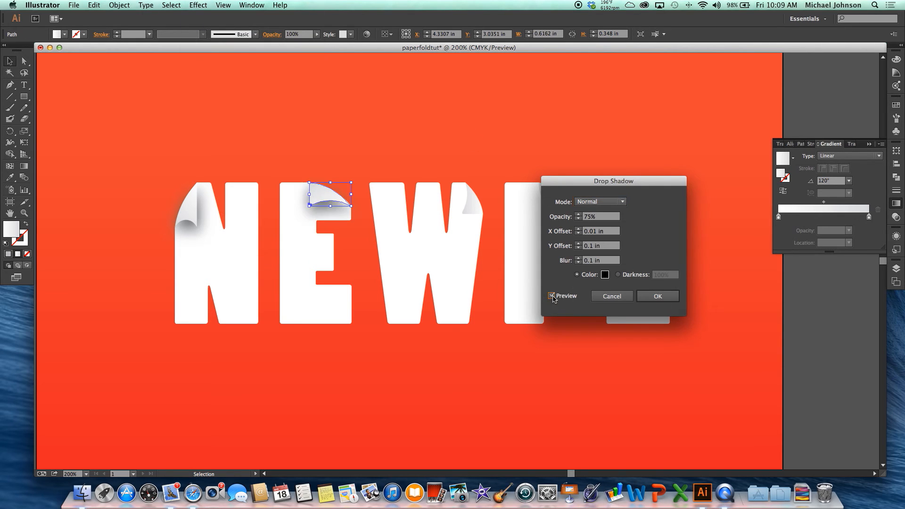
{"action": "left_click", "coordinate": [579, 234]}
{"action": "left_click", "coordinate": [638, 294]}
{"action": "left_click", "coordinate": [456, 154]}
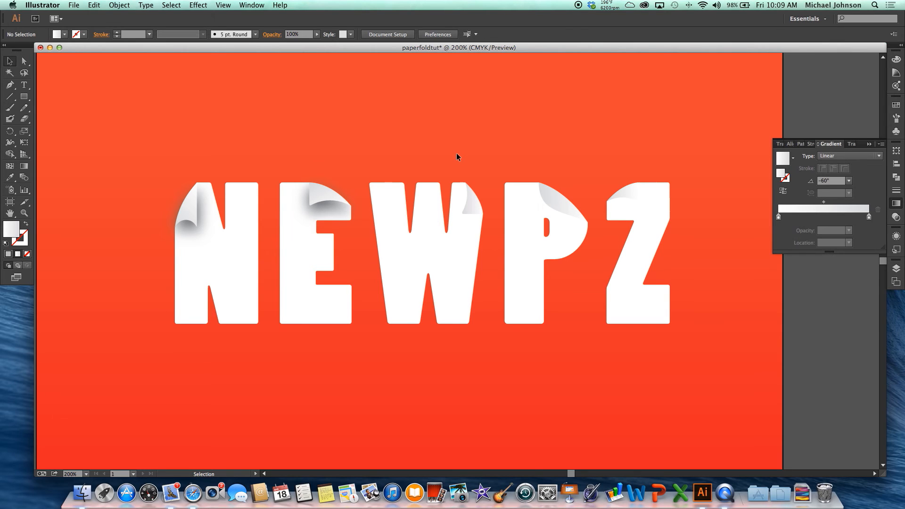
Start a Drop Shadow effect on the W's fold with preview on, and set the X offset to -0.1 in.
{"action": "scroll", "coordinate": [456, 154], "scroll_direction": "down", "scroll_amount": 2}
{"action": "left_click", "coordinate": [472, 204]}
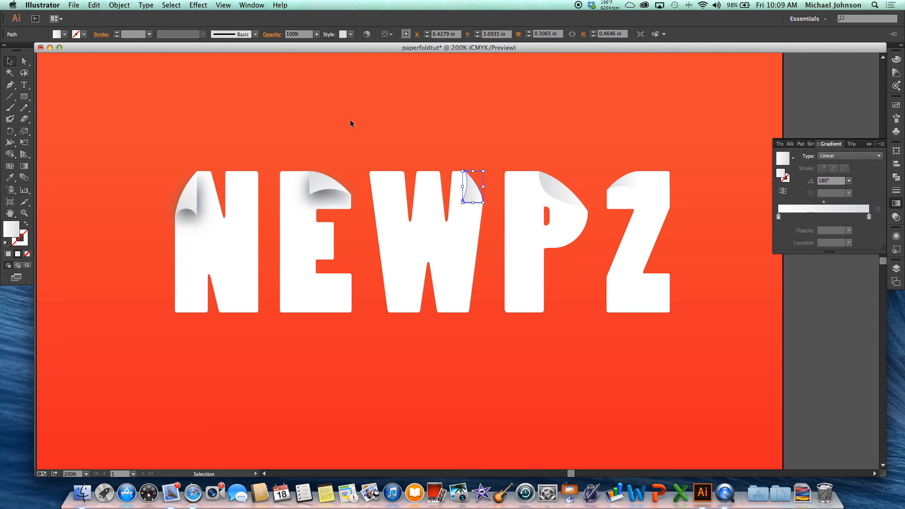
{"action": "left_click", "coordinate": [198, 5]}
{"action": "left_click", "coordinate": [219, 25]}
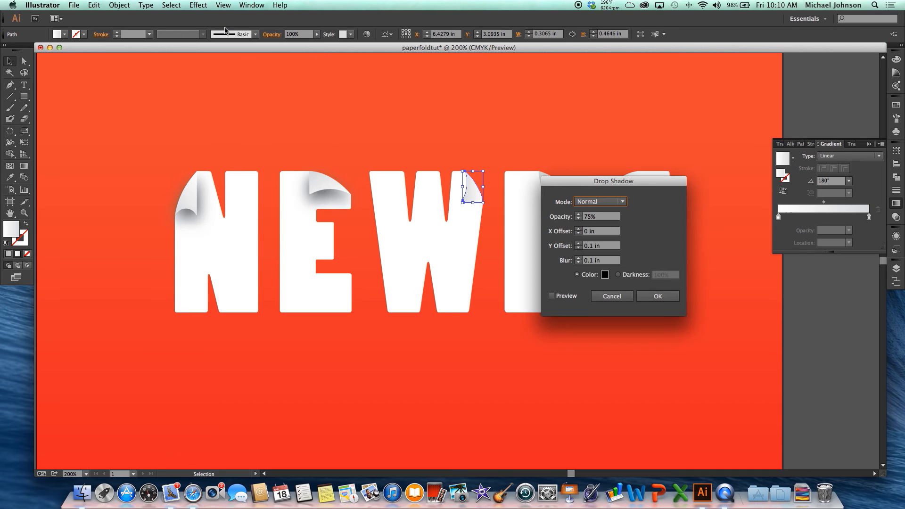
{"action": "left_click", "coordinate": [552, 296]}
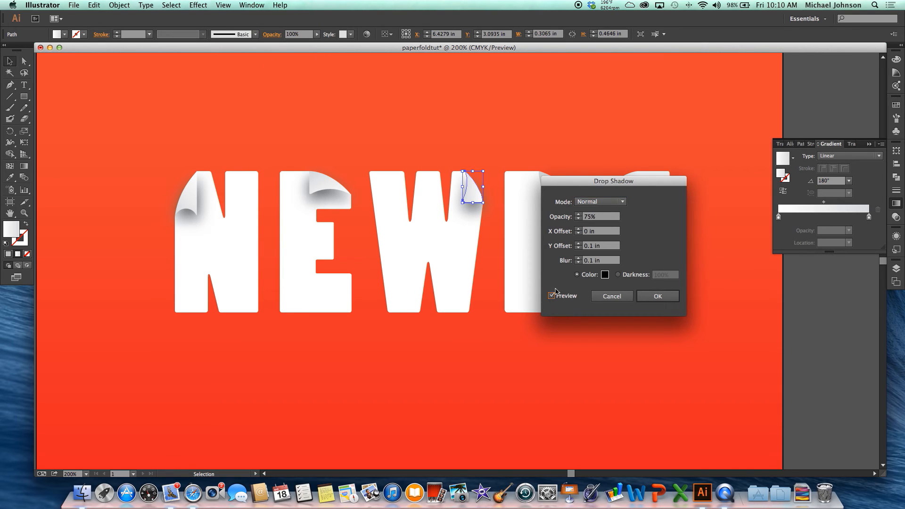
{"action": "left_click", "coordinate": [579, 230]}
{"action": "left_click", "coordinate": [578, 234]}
{"action": "left_click", "coordinate": [578, 234]}
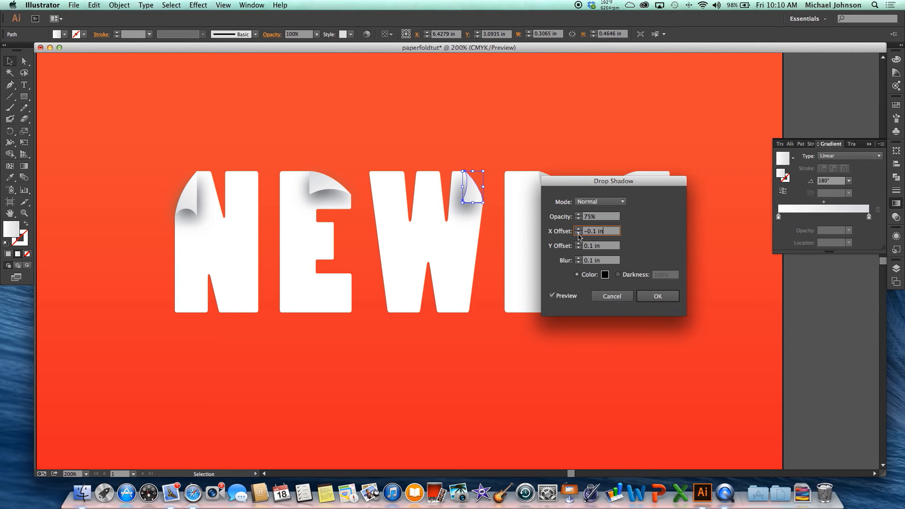
{"action": "left_click", "coordinate": [579, 233]}
{"action": "left_click", "coordinate": [579, 233]}
{"action": "left_click", "coordinate": [579, 229]}
{"action": "left_click", "coordinate": [579, 230]}
Set the Y offset of the W fold's shadow to 0 in, apply the effect, and deselect the fold.
{"action": "left_click", "coordinate": [579, 244]}
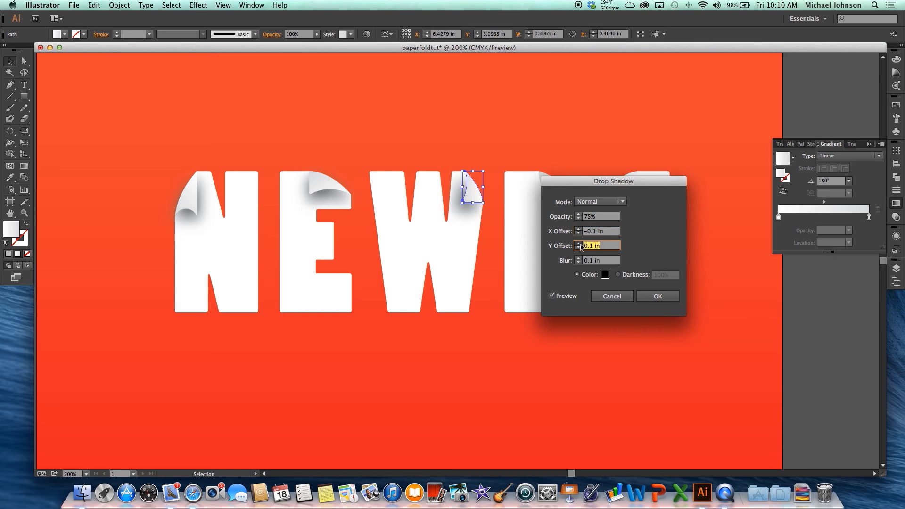
{"action": "left_click", "coordinate": [579, 249]}
{"action": "left_click", "coordinate": [579, 249]}
{"action": "left_click", "coordinate": [579, 248]}
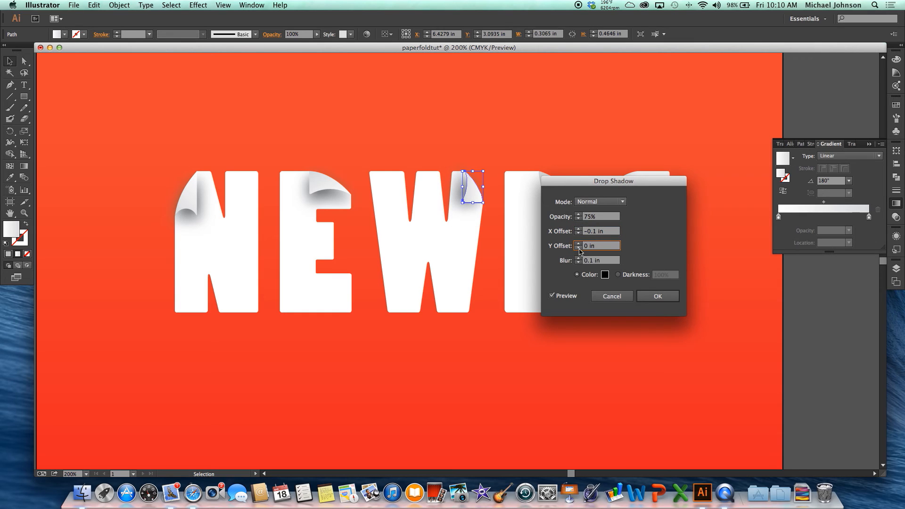
{"action": "left_click", "coordinate": [659, 297]}
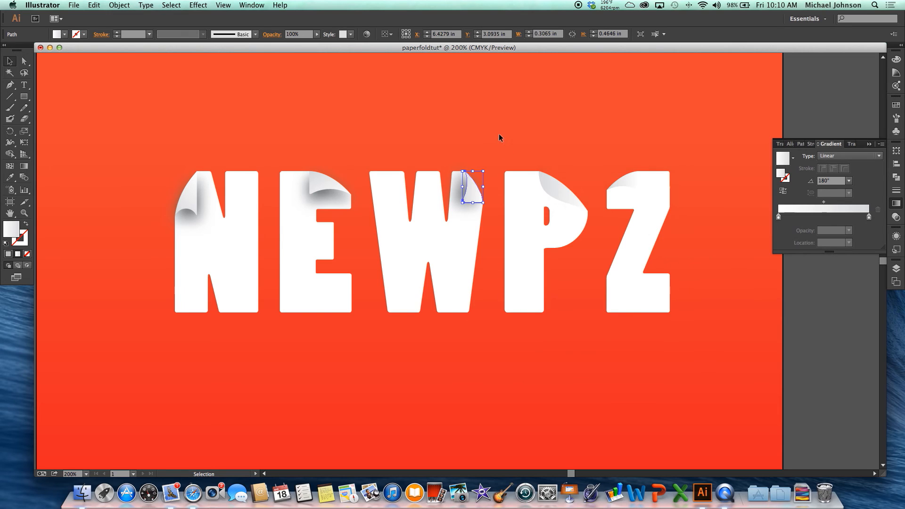
{"action": "left_click", "coordinate": [501, 138]}
Start a Drop Shadow effect on the P's fold with preview on.
{"action": "left_click", "coordinate": [559, 193]}
{"action": "scroll", "coordinate": [560, 194], "scroll_direction": "right", "scroll_amount": 5}
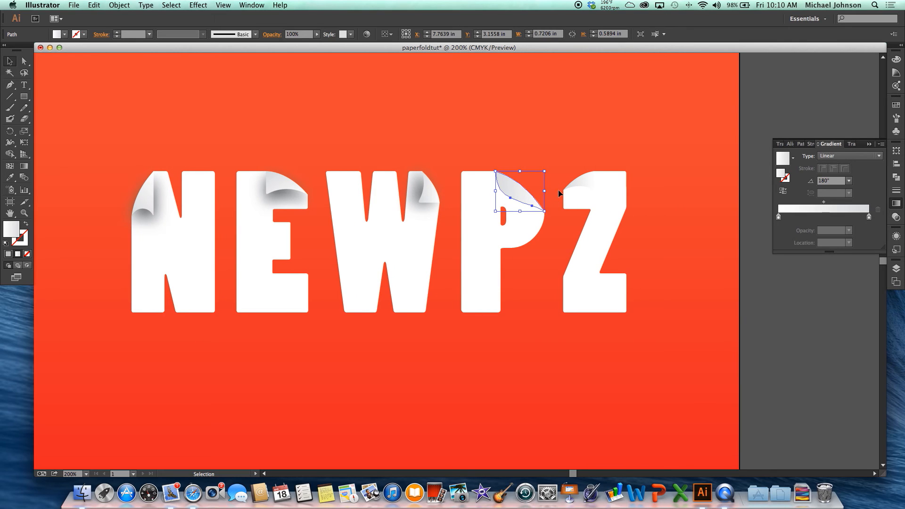
{"action": "left_click", "coordinate": [198, 5]}
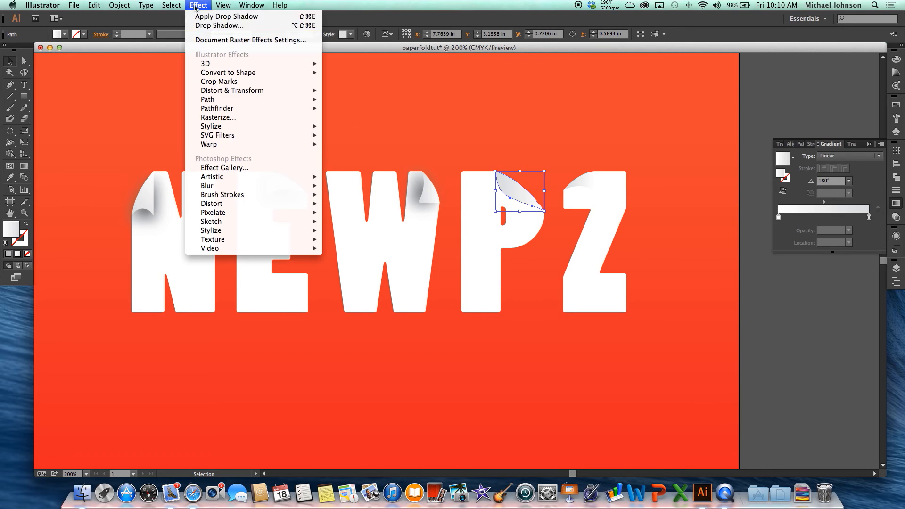
{"action": "left_click", "coordinate": [210, 26]}
{"action": "left_click", "coordinate": [552, 296]}
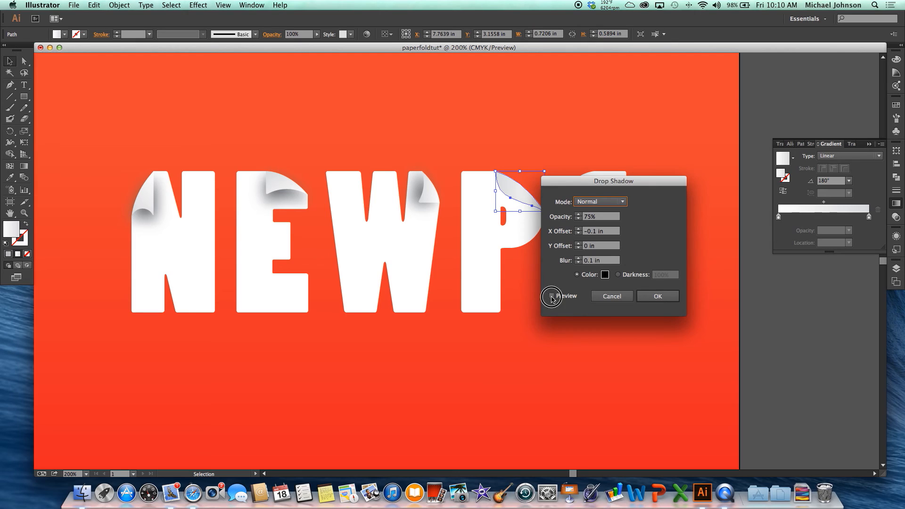
Give the P fold's shadow a -0.1 in X offset and 0.1 in Y offset, apply it, and deselect the fold.
{"action": "left_click", "coordinate": [579, 234]}
{"action": "left_click", "coordinate": [579, 229]}
{"action": "left_click", "coordinate": [579, 234]}
{"action": "left_click", "coordinate": [579, 230]}
{"action": "left_click", "coordinate": [579, 243]}
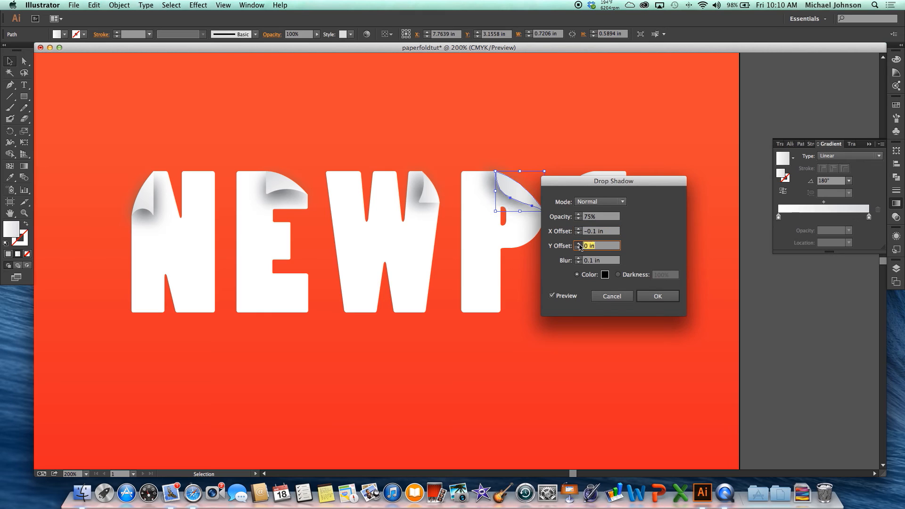
{"action": "left_click", "coordinate": [579, 230]}
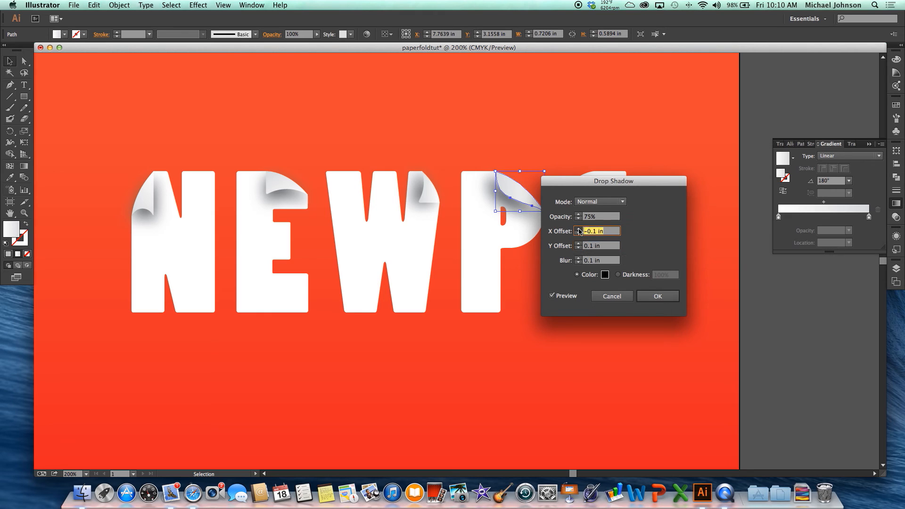
{"action": "left_click", "coordinate": [579, 233]}
{"action": "left_click_drag", "start_coordinate": [586, 182], "coordinate": [675, 174]}
{"action": "left_click", "coordinate": [748, 288]}
{"action": "left_click", "coordinate": [680, 245]}
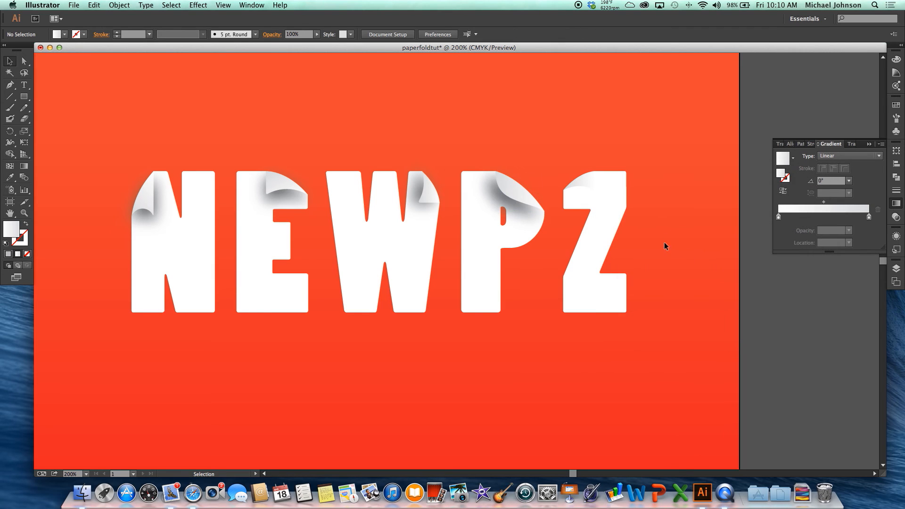
Apply a previewed Drop Shadow to the Z's fold with a 0 in X offset, and deselect it.
{"action": "left_click", "coordinate": [592, 186]}
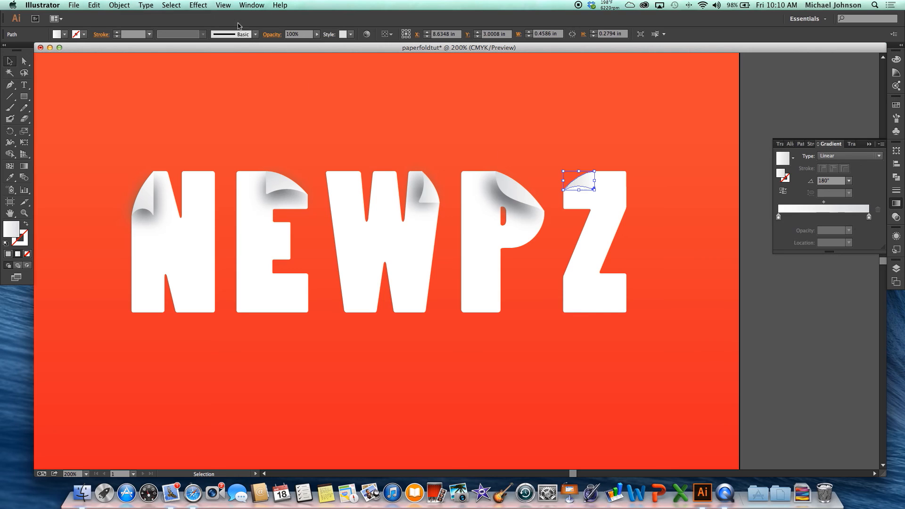
{"action": "left_click", "coordinate": [199, 5]}
{"action": "left_click", "coordinate": [237, 26]}
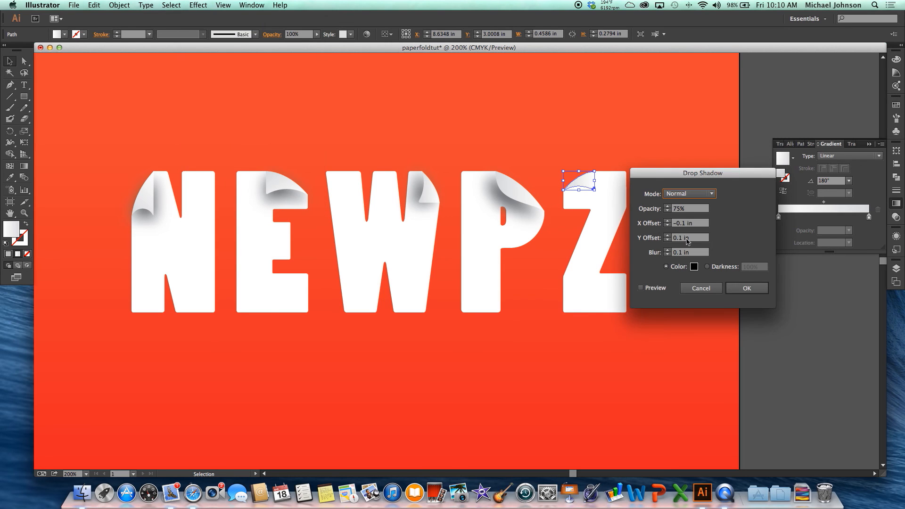
{"action": "left_click", "coordinate": [641, 288]}
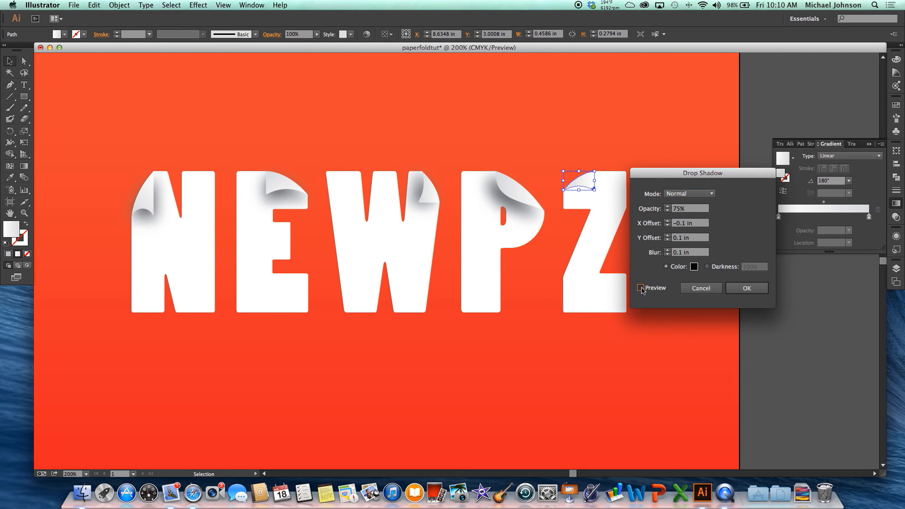
{"action": "left_click", "coordinate": [668, 221]}
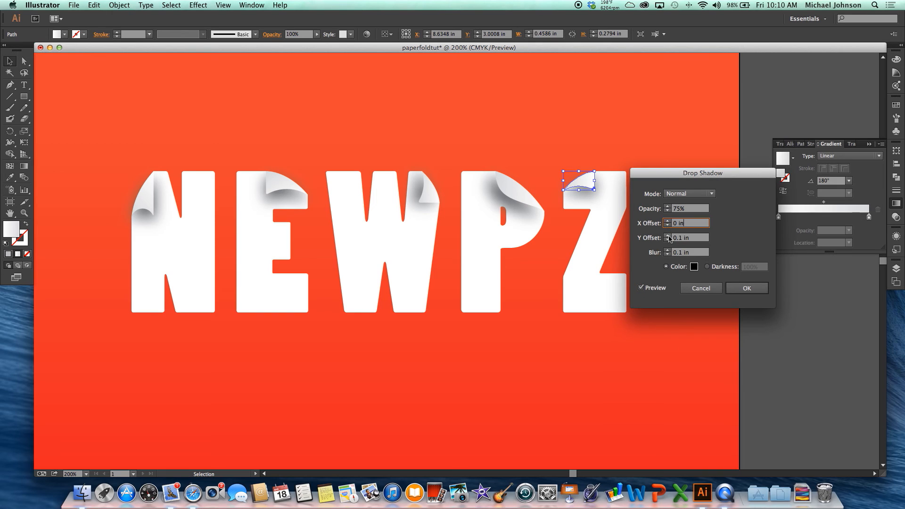
{"action": "left_click", "coordinate": [748, 288]}
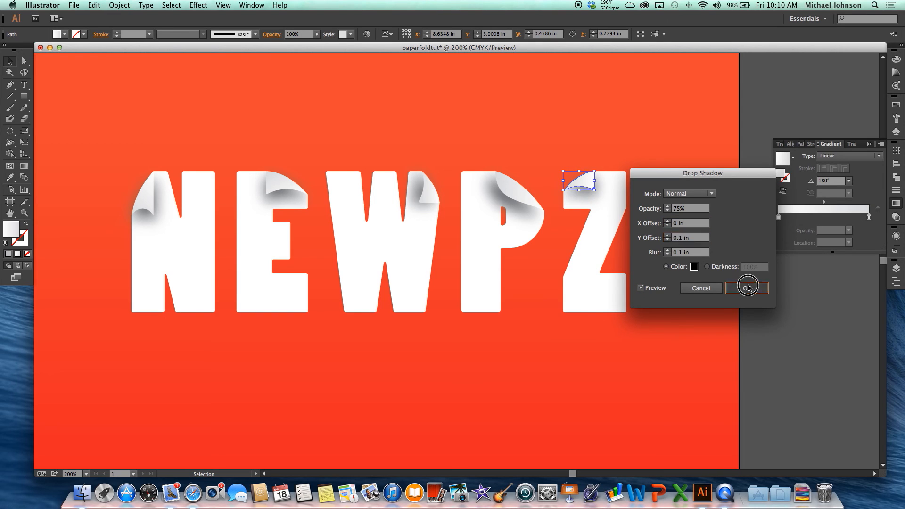
{"action": "left_click", "coordinate": [691, 260]}
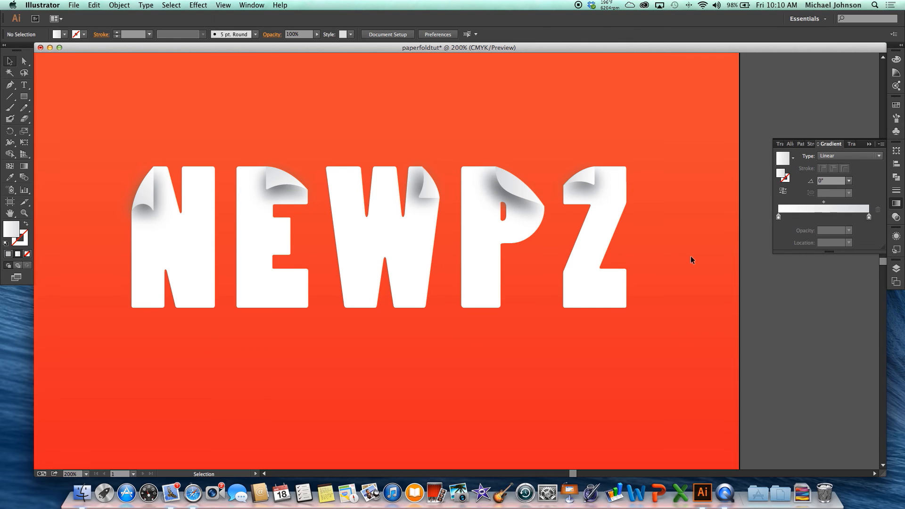
Lock the text fold layer and unlock the text shape layer.
{"action": "scroll", "coordinate": [691, 259], "scroll_direction": "down", "scroll_amount": 2}
{"action": "scroll", "coordinate": [691, 259], "scroll_direction": "up", "scroll_amount": 4}
{"action": "scroll", "coordinate": [691, 260], "scroll_direction": "left", "scroll_amount": 5}
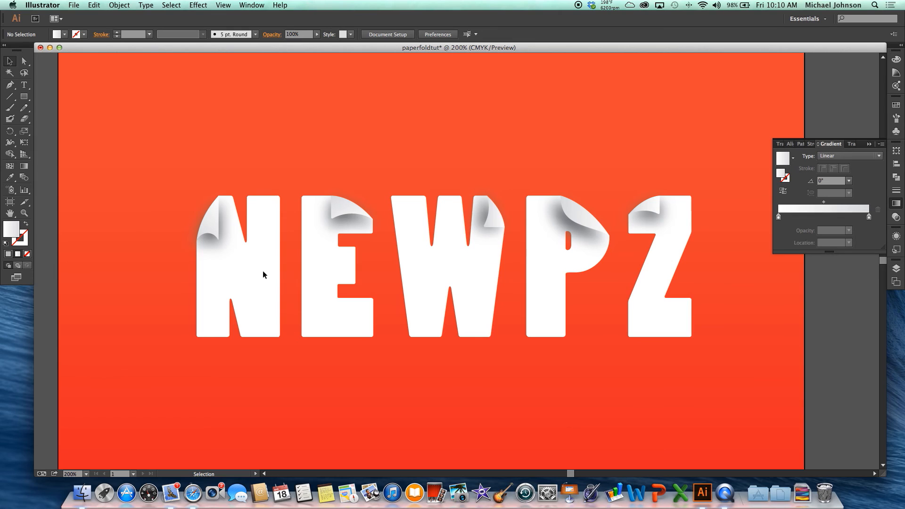
{"action": "left_click", "coordinate": [897, 282]}
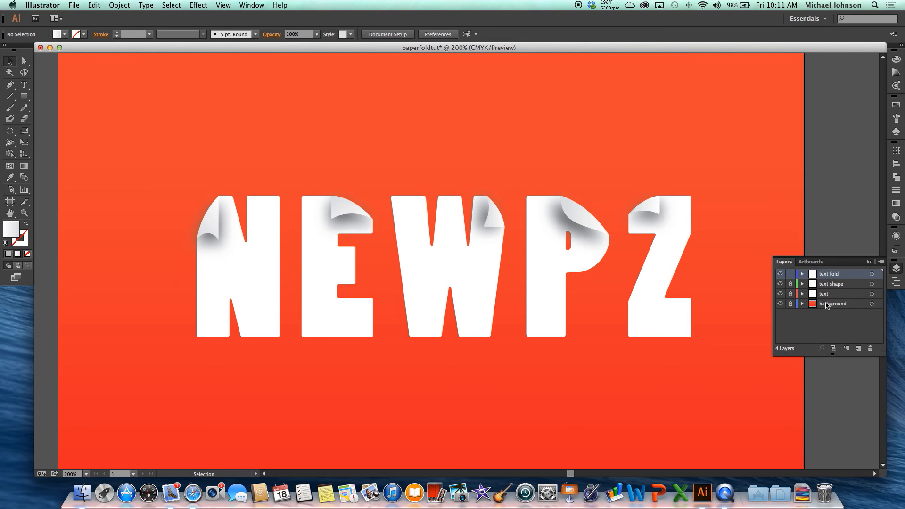
{"action": "left_click", "coordinate": [791, 274]}
Select the N, E, W, P and Z letter shapes and give them a light gray stroke.
{"action": "left_click", "coordinate": [260, 295]}
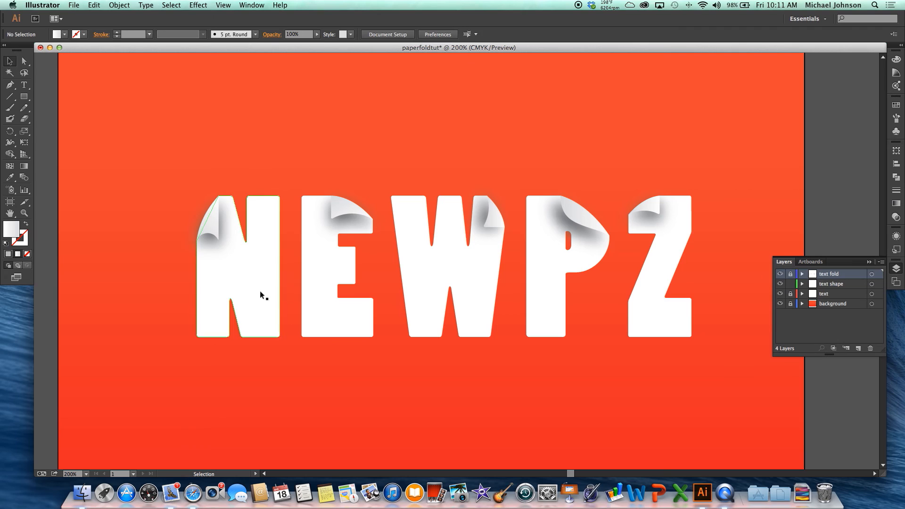
{"action": "left_click", "coordinate": [324, 315], "text": "shift"}
{"action": "left_click", "coordinate": [423, 308], "text": "shift"}
{"action": "left_click", "coordinate": [541, 307], "text": "shift"}
{"action": "left_click", "coordinate": [644, 306], "text": "shift"}
{"action": "key", "text": "space"}
{"action": "mouse_move", "coordinate": [699, 283]}
{"action": "left_mouse_down"}
{"action": "mouse_move", "coordinate": [584, 289]}
{"action": "mouse_move", "coordinate": [646, 295]}
{"action": "left_mouse_up"}
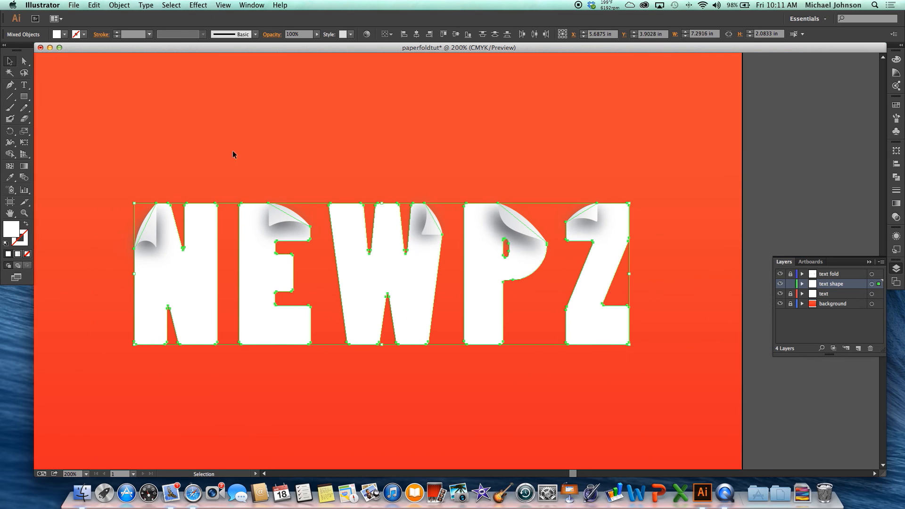
{"action": "left_click", "coordinate": [85, 34]}
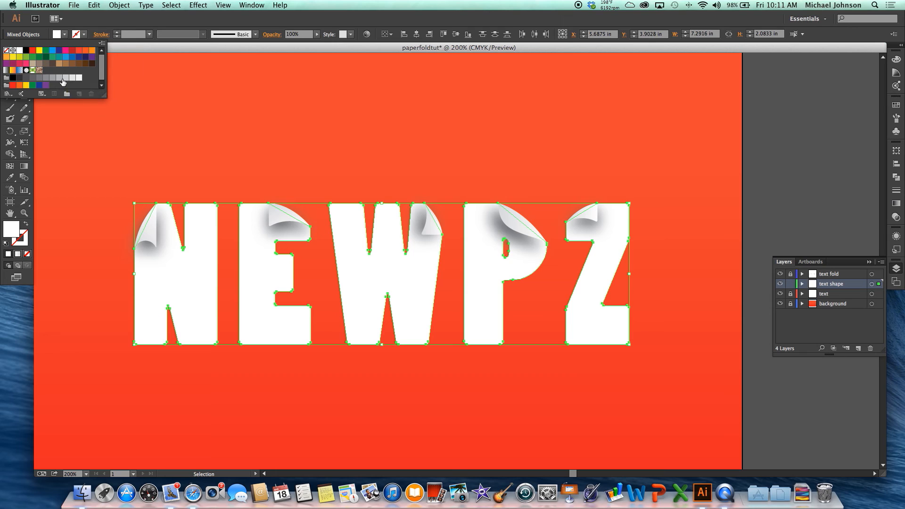
{"action": "left_click", "coordinate": [61, 79]}
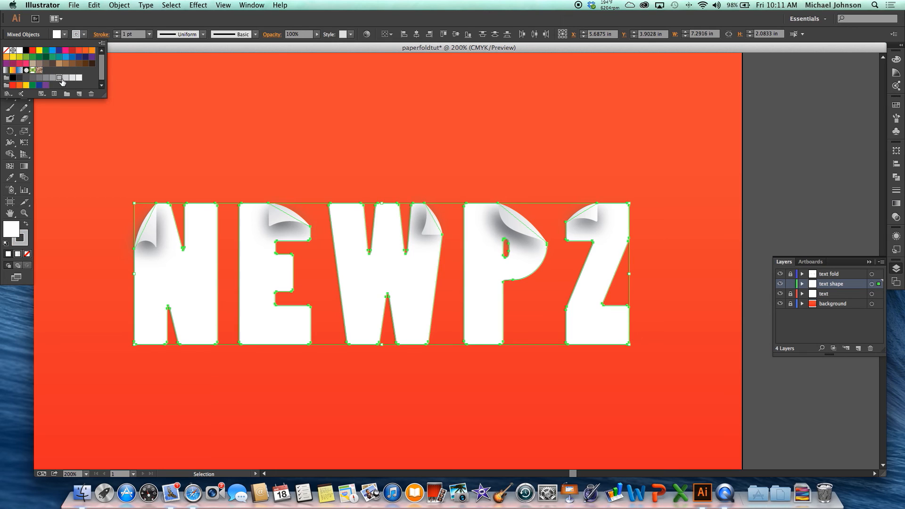
{"action": "left_click", "coordinate": [113, 24]}
Align the letter shapes' stroke to the inside.
{"action": "left_click", "coordinate": [102, 35]}
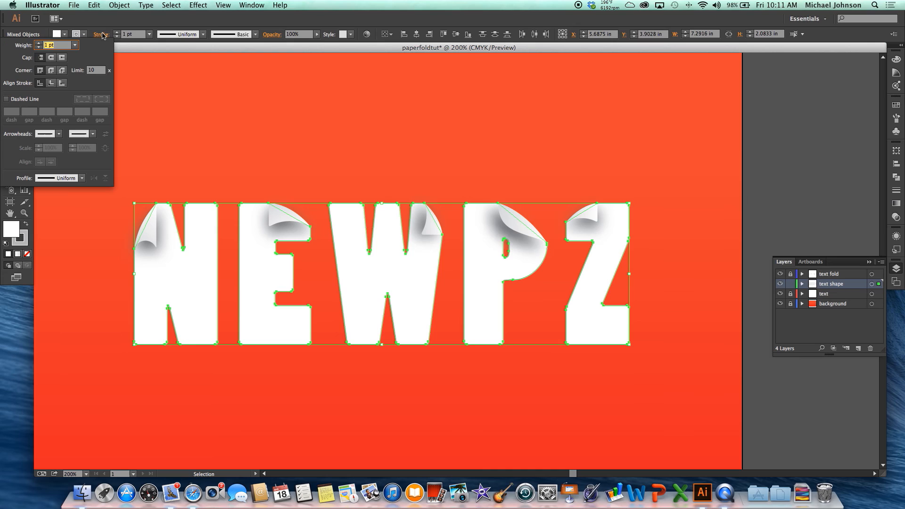
{"action": "left_click", "coordinate": [52, 83]}
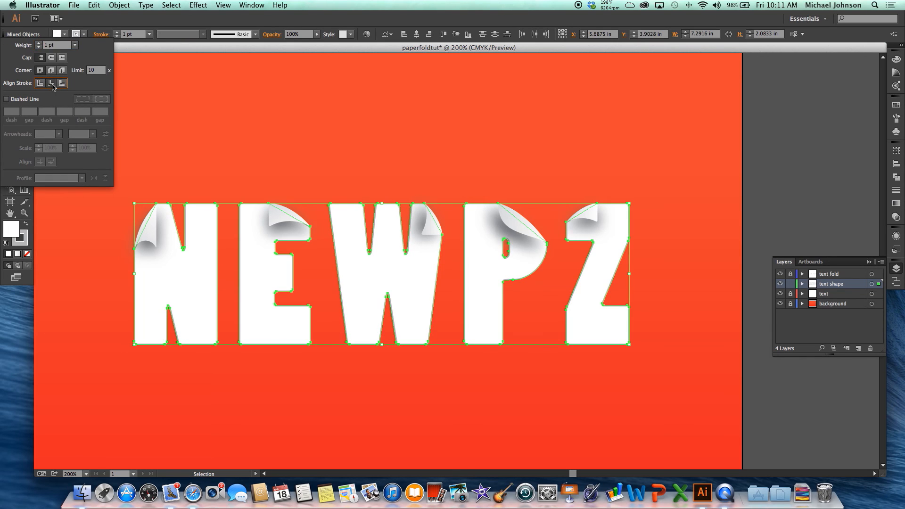
{"action": "left_click", "coordinate": [279, 155]}
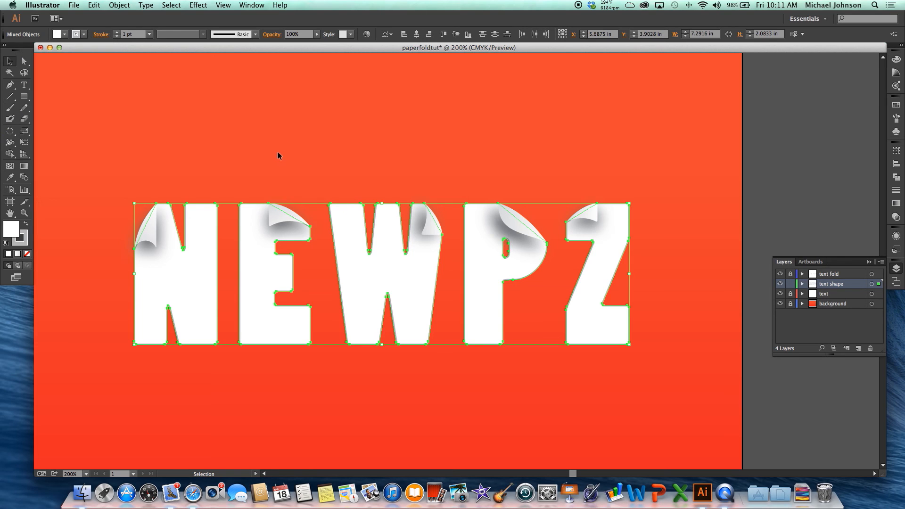
Fill the letter shapes with the white-to-light-gray linear gradient, removing the extra middle color stop.
{"action": "left_click", "coordinate": [896, 203]}
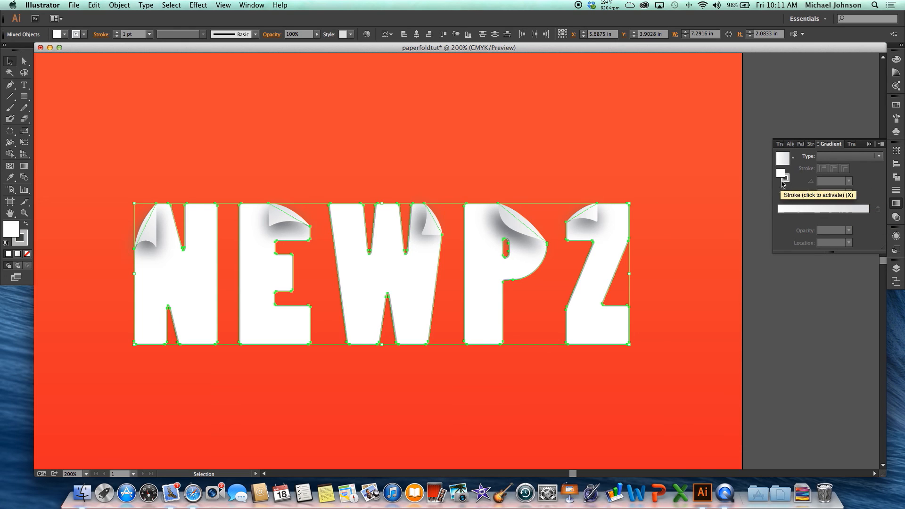
{"action": "left_click", "coordinate": [801, 208]}
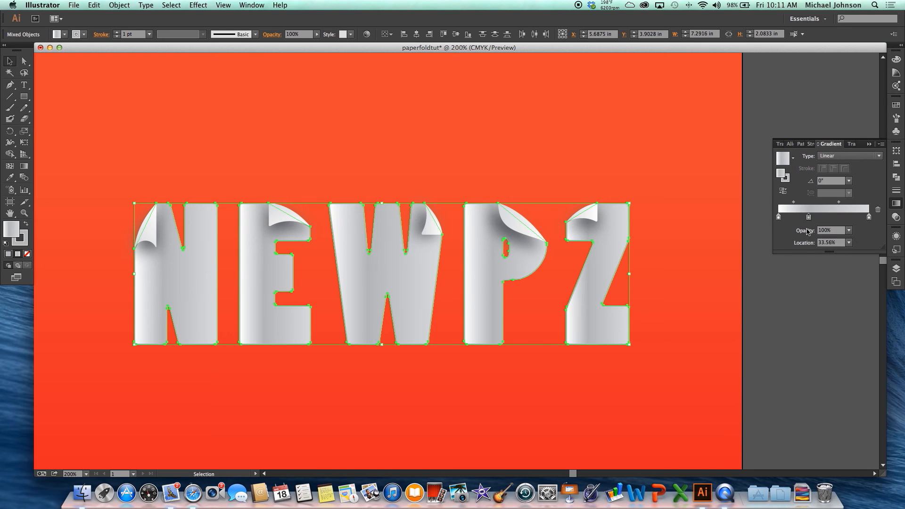
{"action": "left_click_drag", "start_coordinate": [809, 218], "coordinate": [809, 234]}
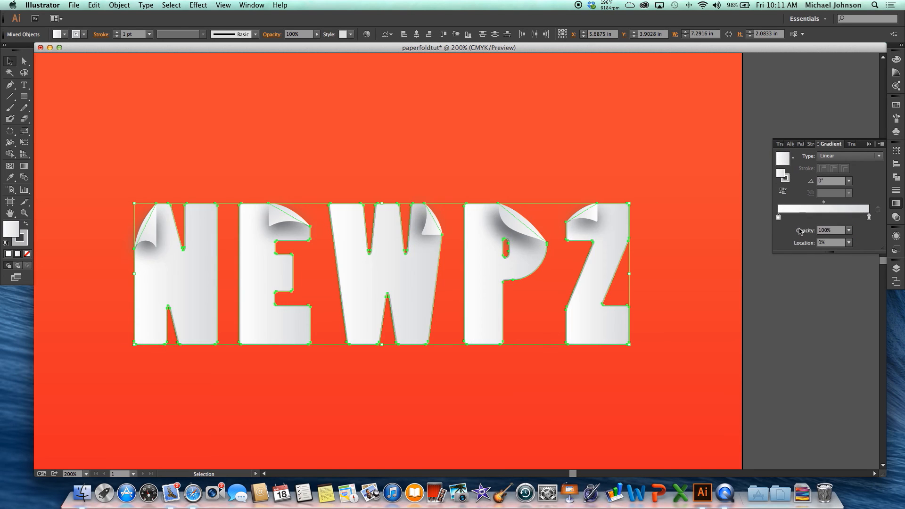
Set the letter shapes' gradient angle to -90° and deselect the letters.
{"action": "left_click", "coordinate": [851, 183]}
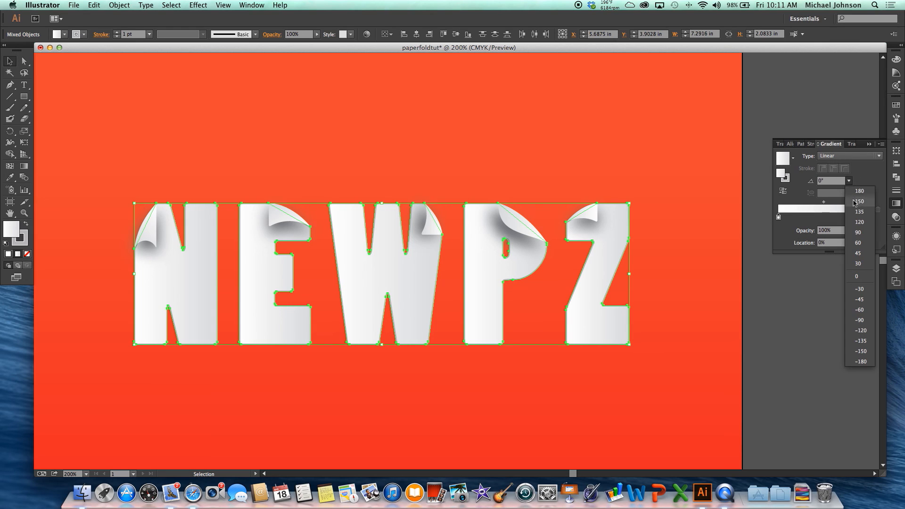
{"action": "left_click", "coordinate": [861, 236]}
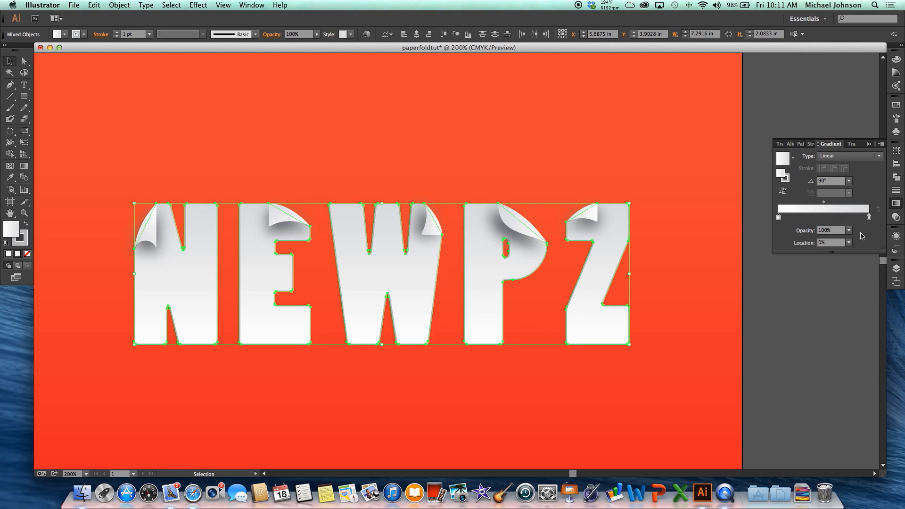
{"action": "left_click", "coordinate": [848, 183]}
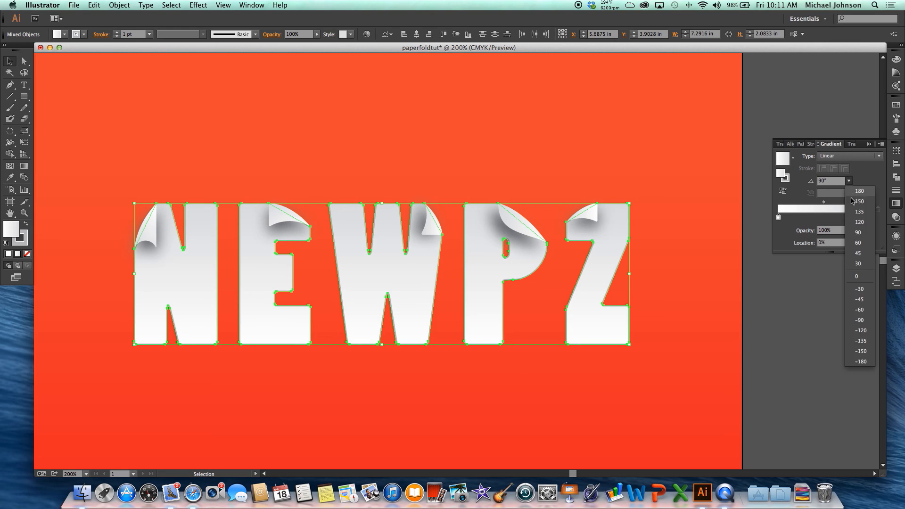
{"action": "left_click", "coordinate": [869, 321]}
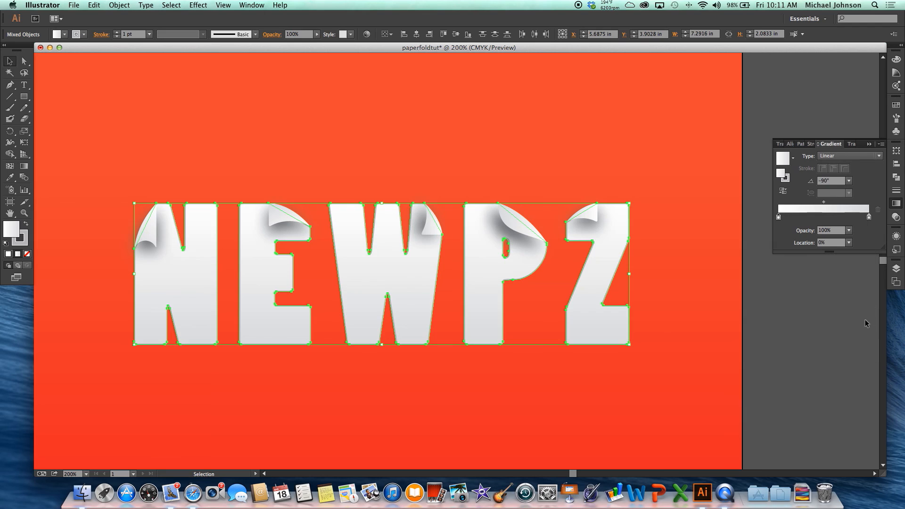
{"action": "left_click", "coordinate": [682, 242]}
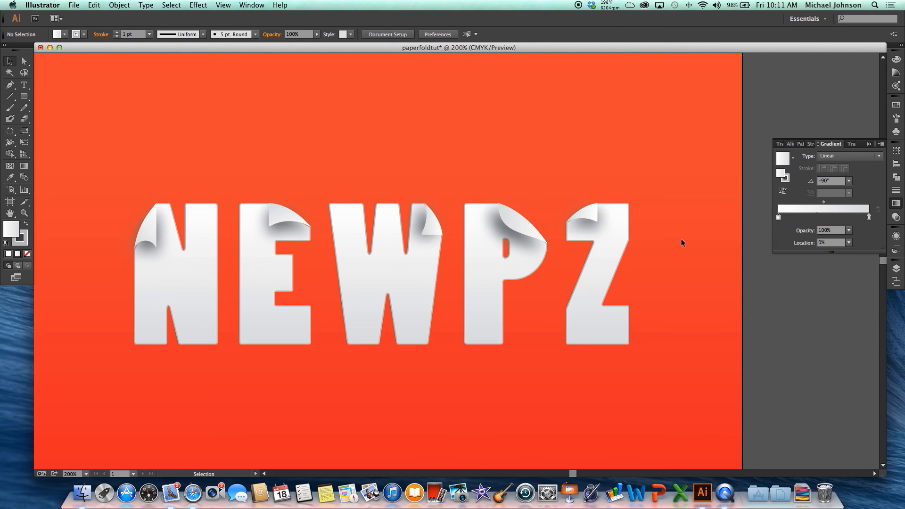
{"action": "left_click", "coordinate": [869, 144]}
Select all five letter shapes and start a Drop Shadow effect on them with preview on.
{"action": "left_click", "coordinate": [159, 285]}
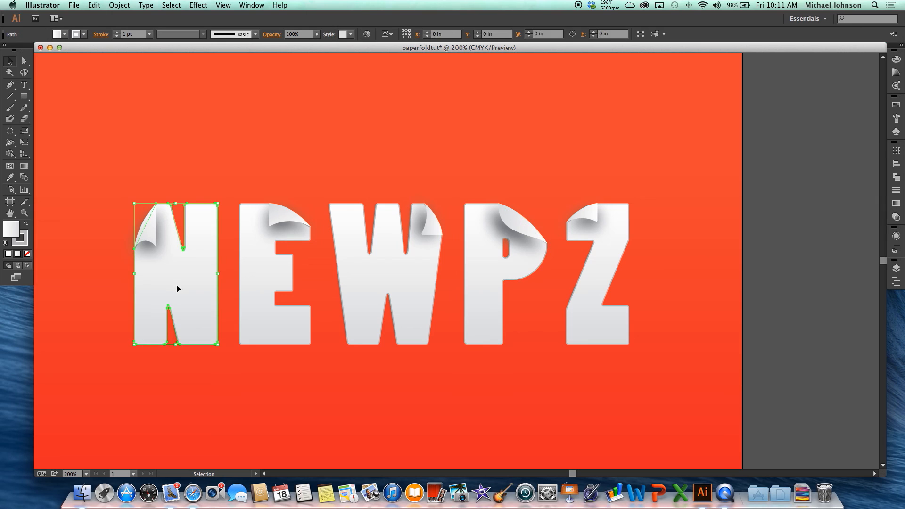
{"action": "left_click", "coordinate": [255, 312], "text": "shift"}
{"action": "left_click", "coordinate": [347, 303], "text": "shift"}
{"action": "left_click", "coordinate": [493, 298], "text": "shift"}
{"action": "left_click", "coordinate": [593, 304], "text": "shift"}
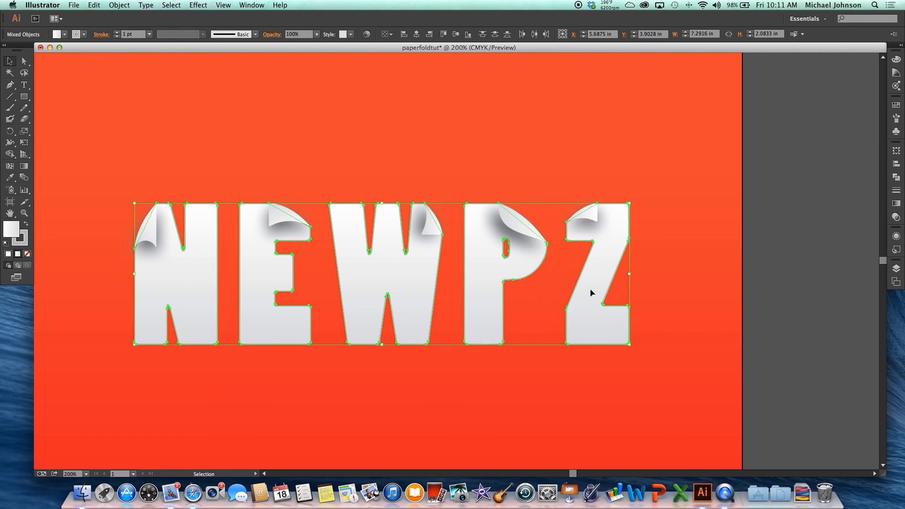
{"action": "left_click", "coordinate": [198, 6]}
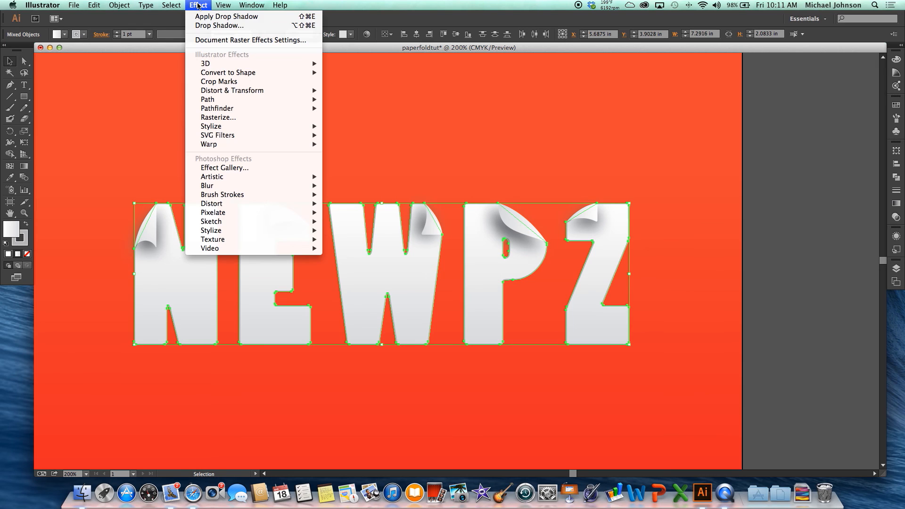
{"action": "left_click", "coordinate": [226, 25]}
{"action": "left_click", "coordinate": [644, 289]}
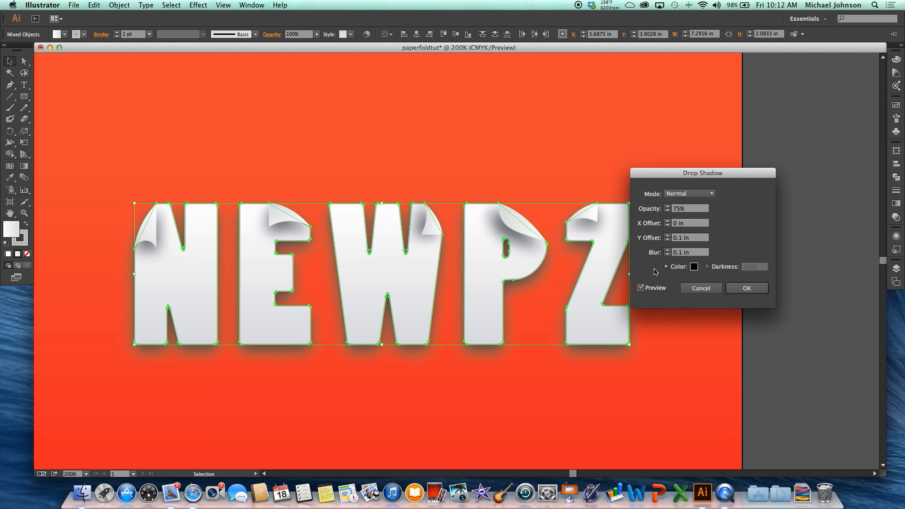
Give the letters' shadow a 0.1 in X offset and 50% opacity, apply it, and deselect the letters.
{"action": "left_click", "coordinate": [669, 224]}
{"action": "left_click", "coordinate": [668, 222]}
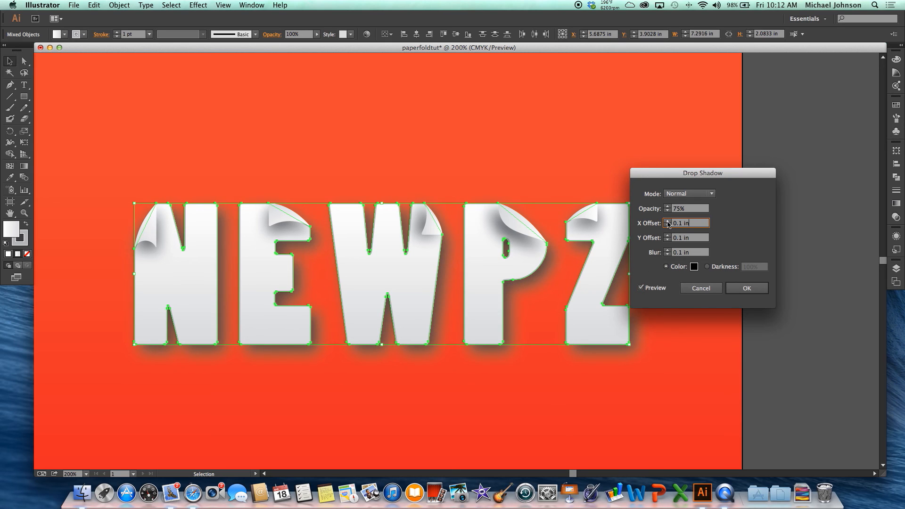
{"action": "left_click", "coordinate": [668, 212]}
{"action": "left_click", "coordinate": [668, 212]}
{"action": "left_click", "coordinate": [669, 211]}
{"action": "left_click", "coordinate": [668, 211]}
{"action": "left_click", "coordinate": [668, 211]}
{"action": "left_click", "coordinate": [668, 212]}
{"action": "type", "text": "50"}
{"action": "key", "text": "Return"}
{"action": "left_click", "coordinate": [678, 224]}
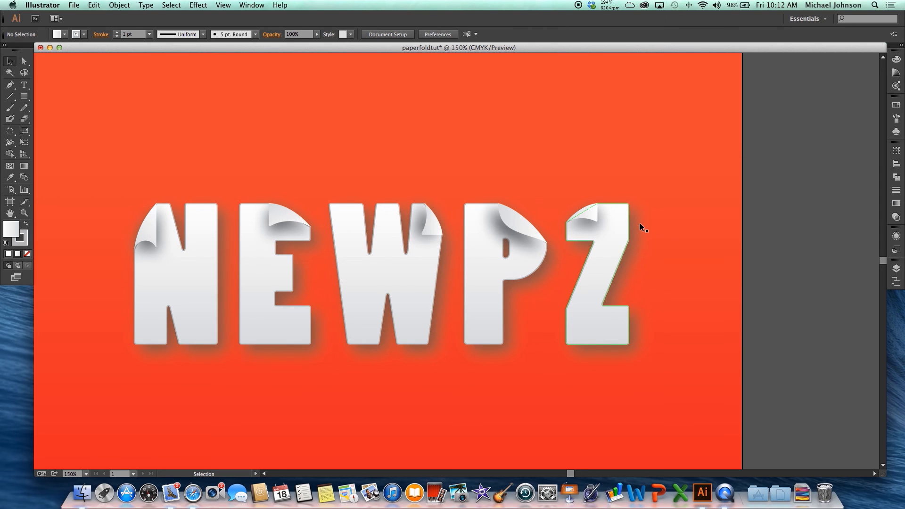
Examine the finished NEWPZ lettering and its shadows on the red background at several zoom levels.
{"action": "key", "text": "super+minus"}
{"action": "key", "text": "space"}
{"action": "left_click_drag", "start_coordinate": [665, 223], "coordinate": [625, 204]}
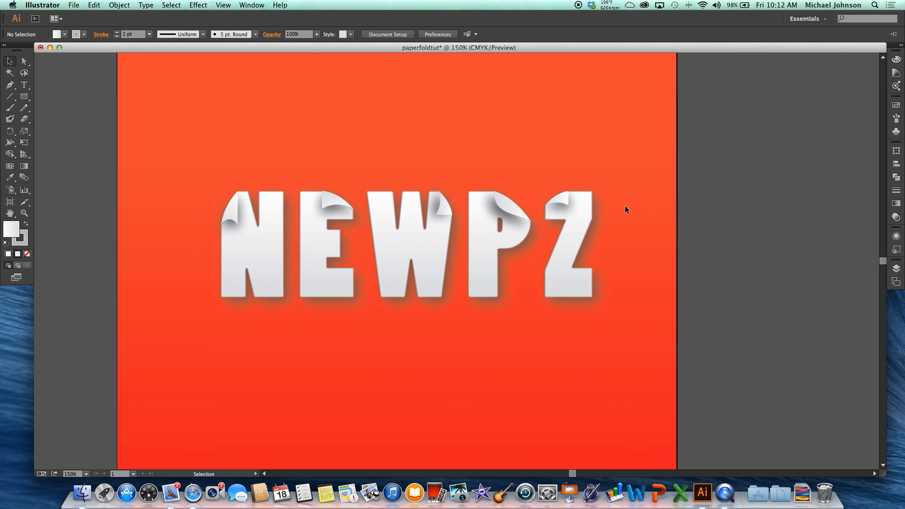
{"action": "key", "text": "super+minus"}
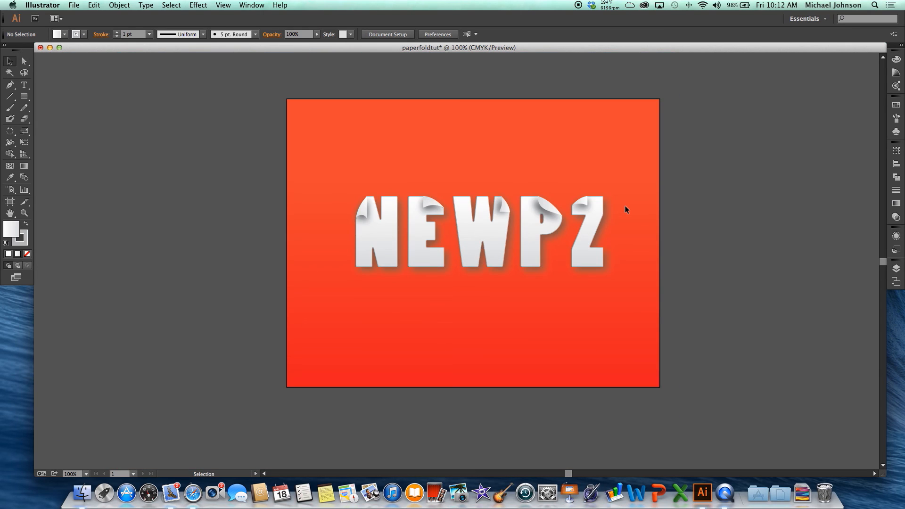
{"action": "key", "text": "super+equal"}
{"action": "key", "text": "super+equal"}
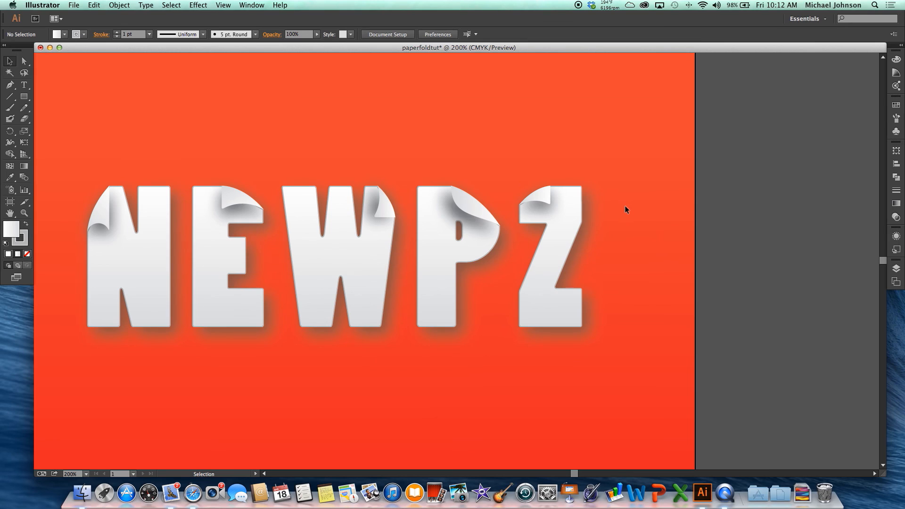
{"action": "key", "text": "super+minus"}
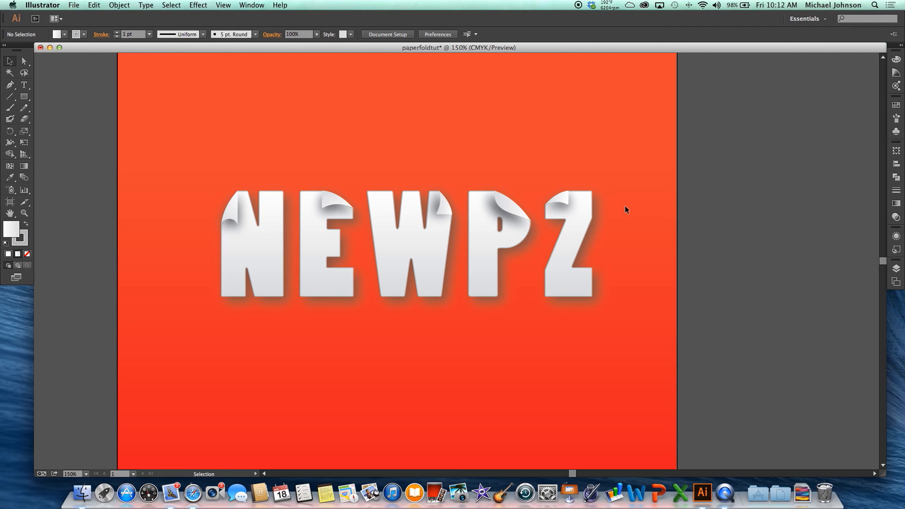
{"action": "scroll", "coordinate": [625, 206], "scroll_direction": "up", "scroll_amount": 1}
{"action": "scroll", "coordinate": [625, 209], "scroll_direction": "down", "scroll_amount": 1}
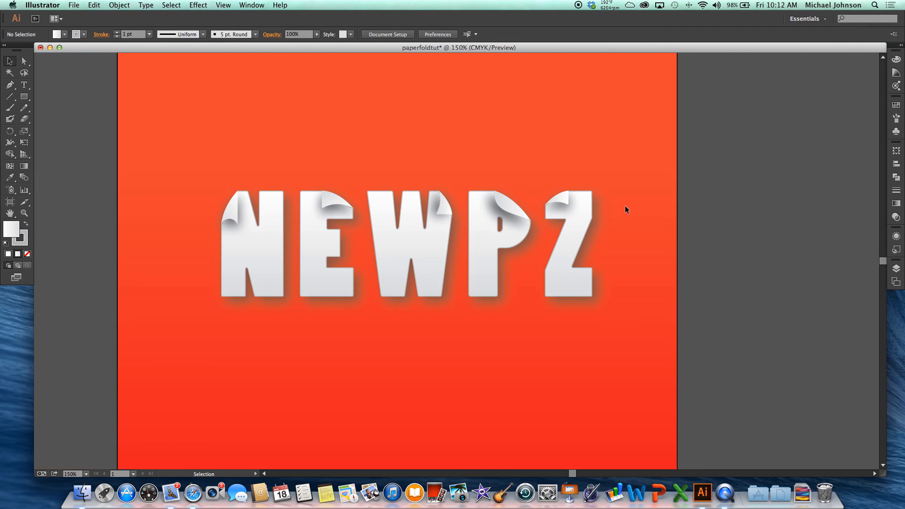